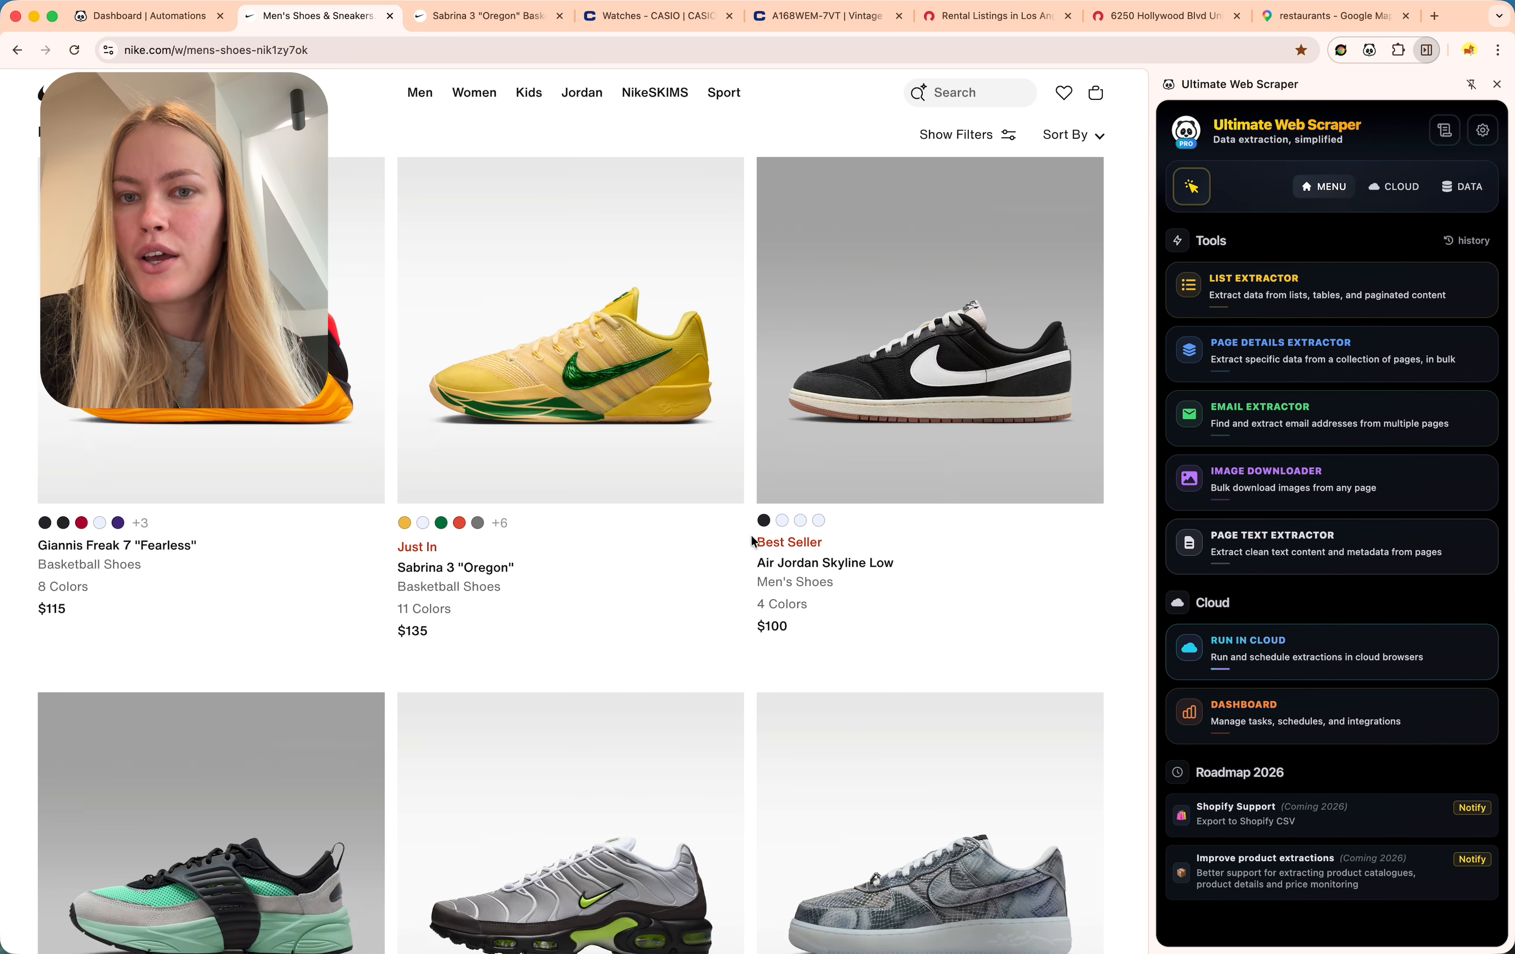
Switch to the already-open Sabrina 3 "Oregon" product page, priced at $135.
{"action": "key", "text": "ctrl+Tab"}
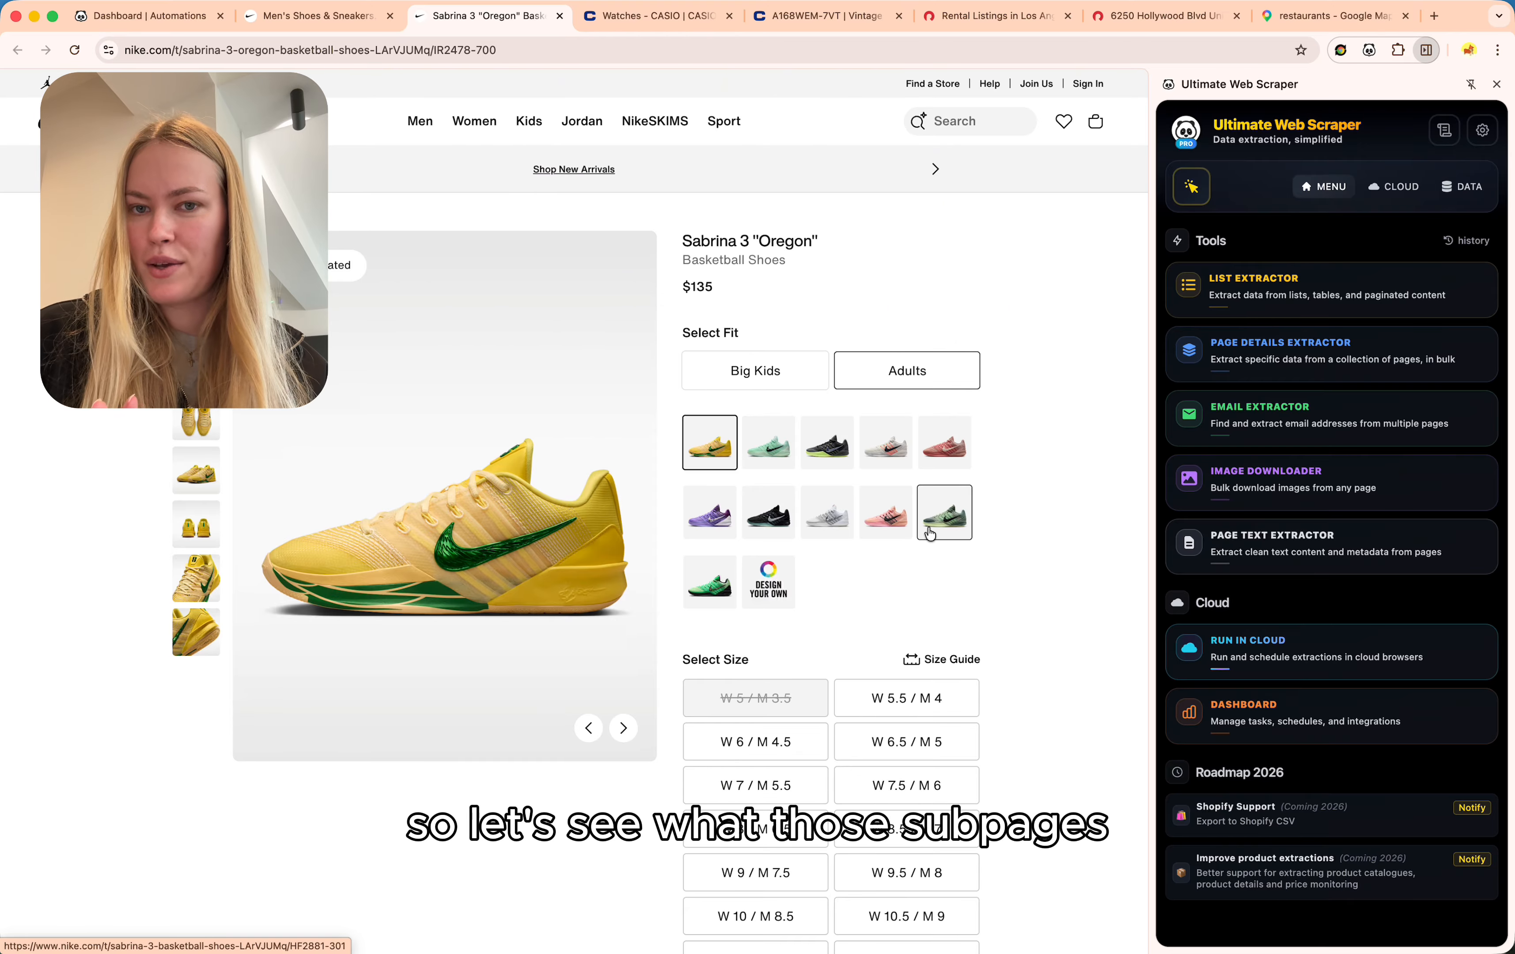
Browse the Casio watches, highlight the A168WEM-7VT title and $59.95 price, then go to Redfin rentals.
{"action": "left_click", "coordinate": [670, 17]}
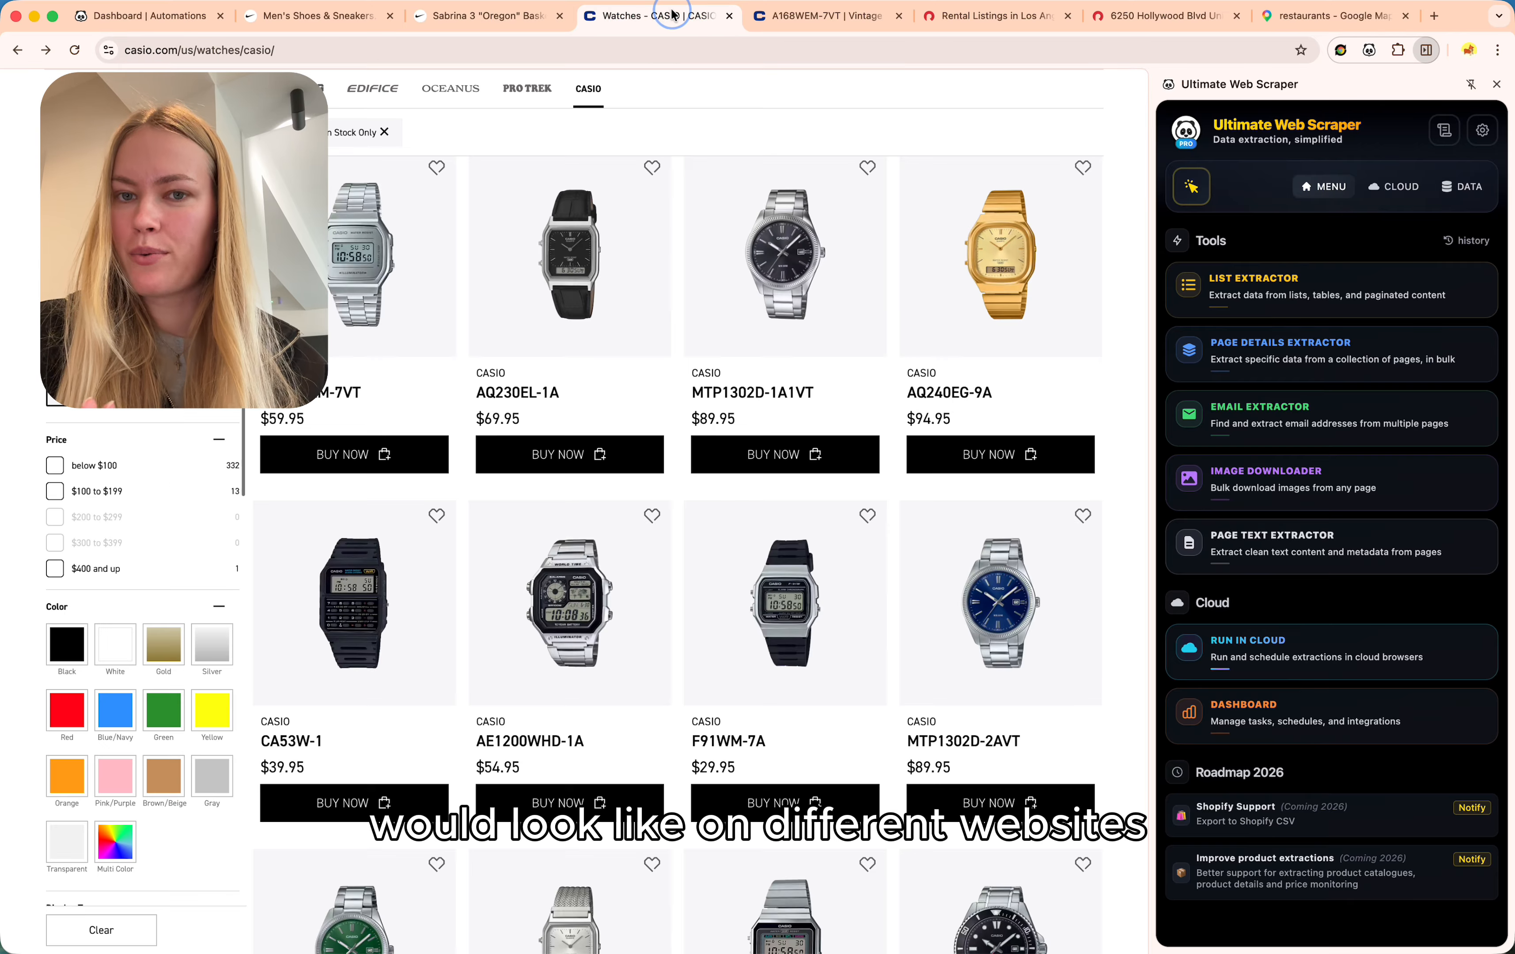
{"action": "scroll", "coordinate": [831, 438], "scroll_direction": "down", "scroll_amount": 15}
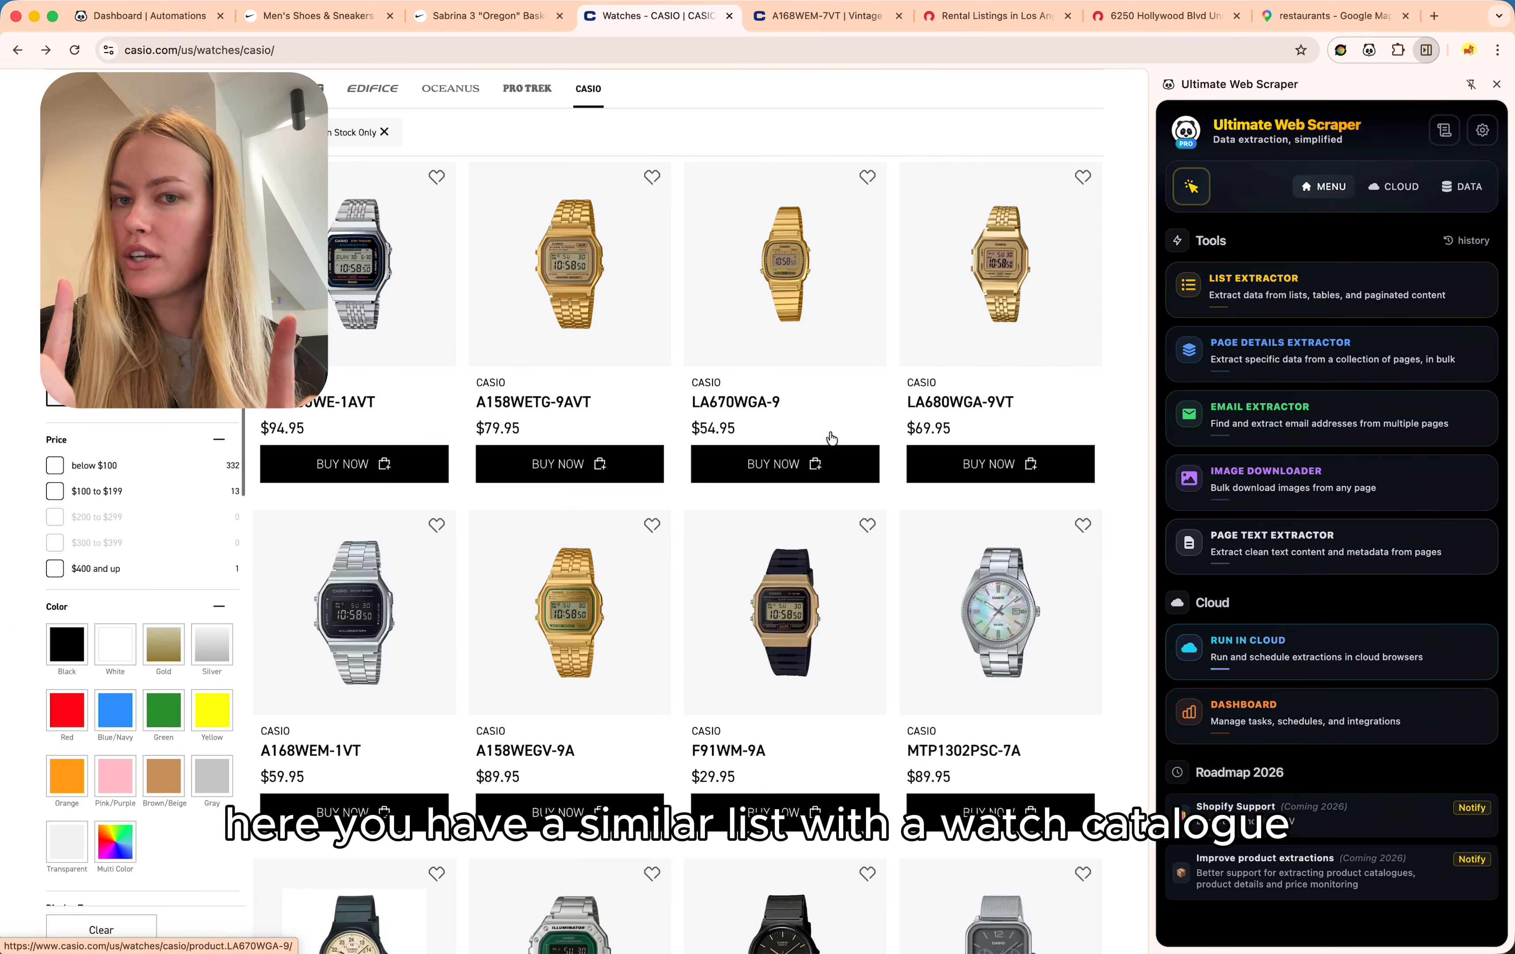
{"action": "left_click", "coordinate": [843, 17]}
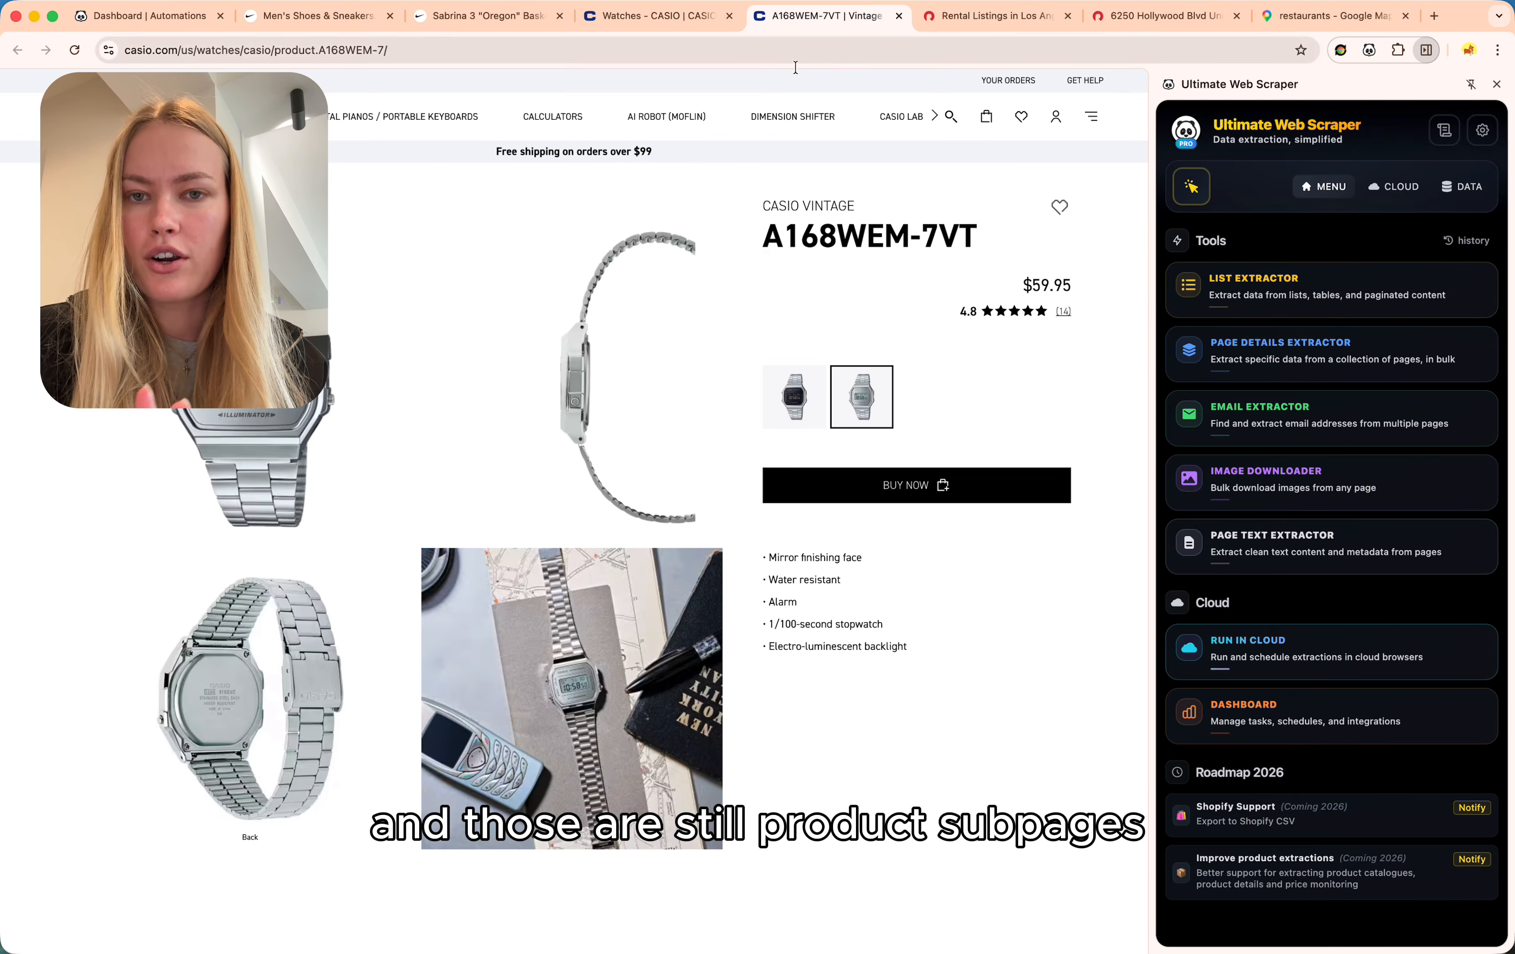
{"action": "triple_click", "coordinate": [924, 231]}
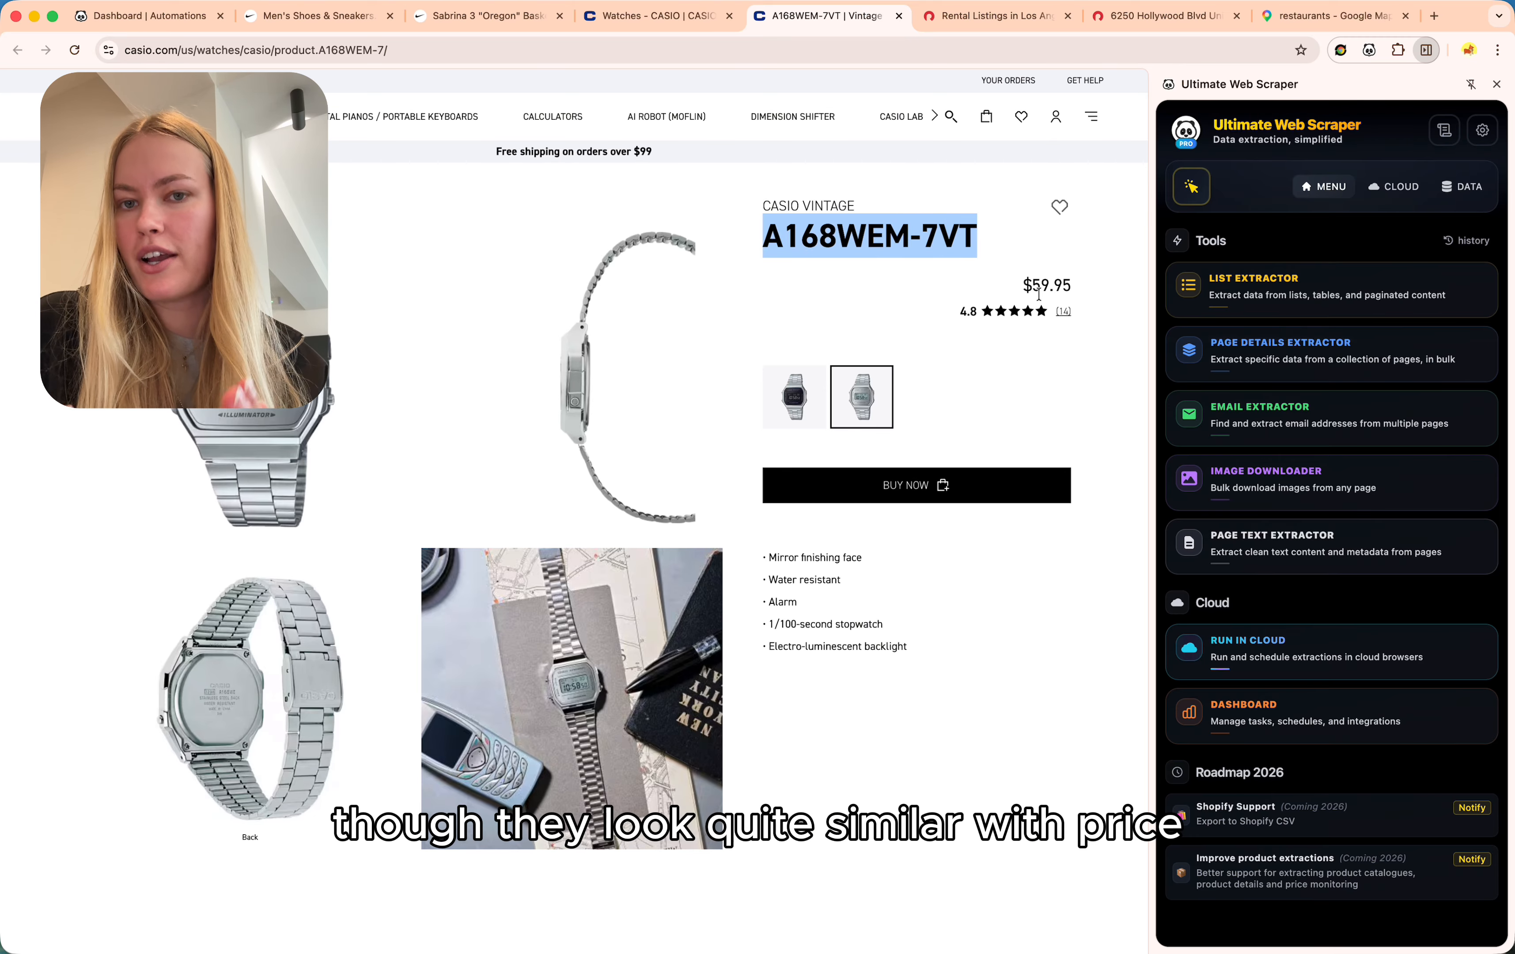
{"action": "triple_click", "coordinate": [1046, 291]}
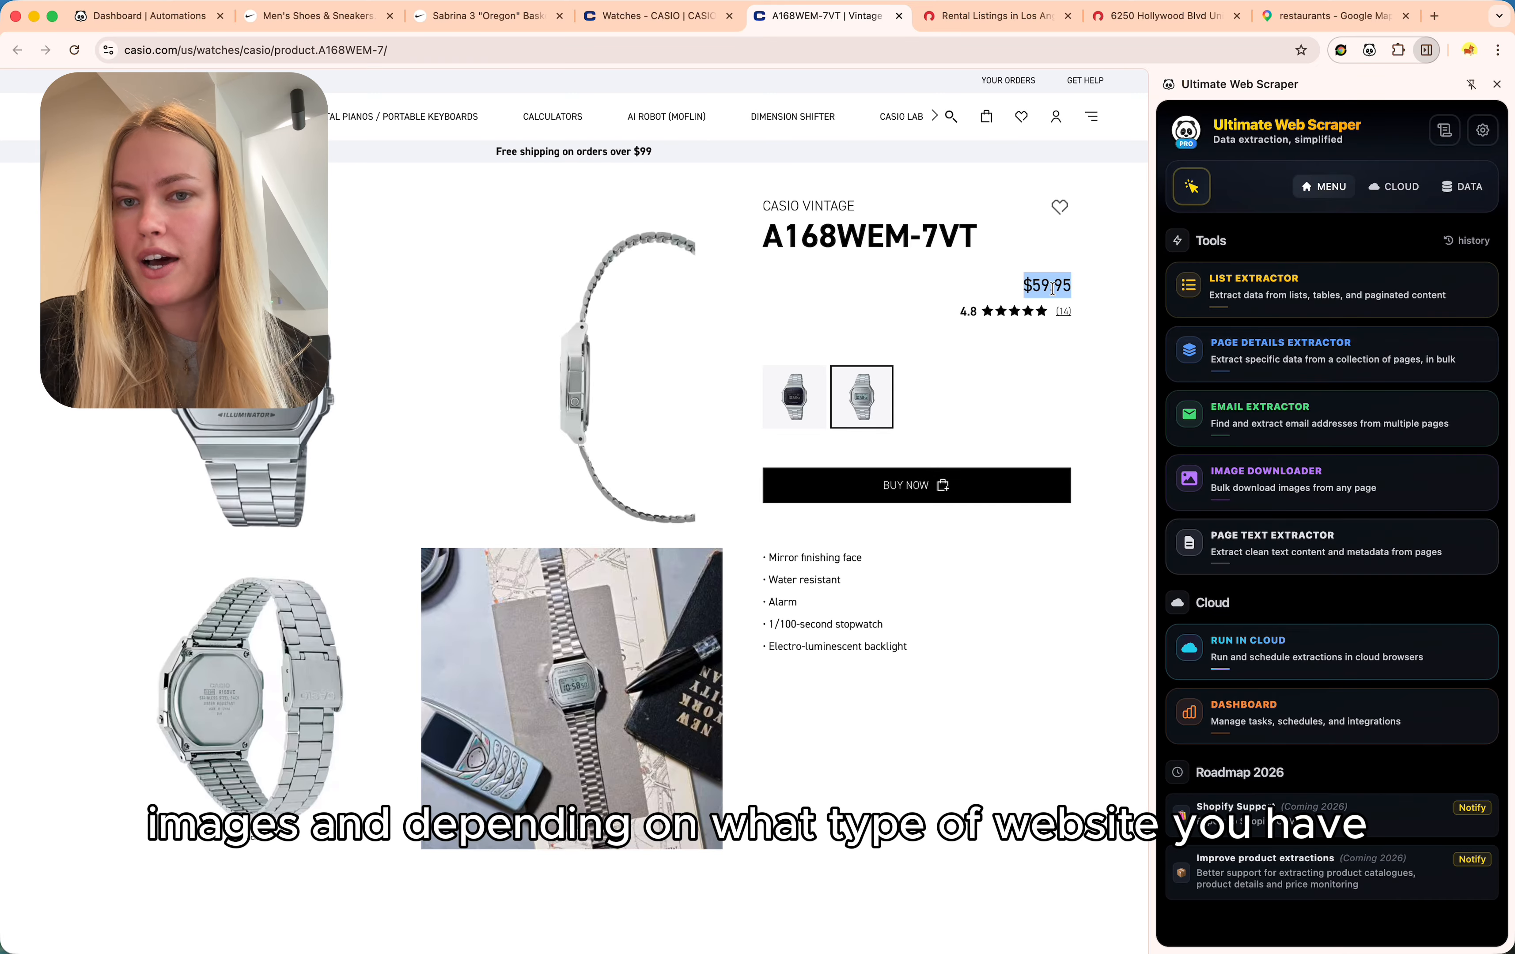
{"action": "left_click", "coordinate": [1013, 25]}
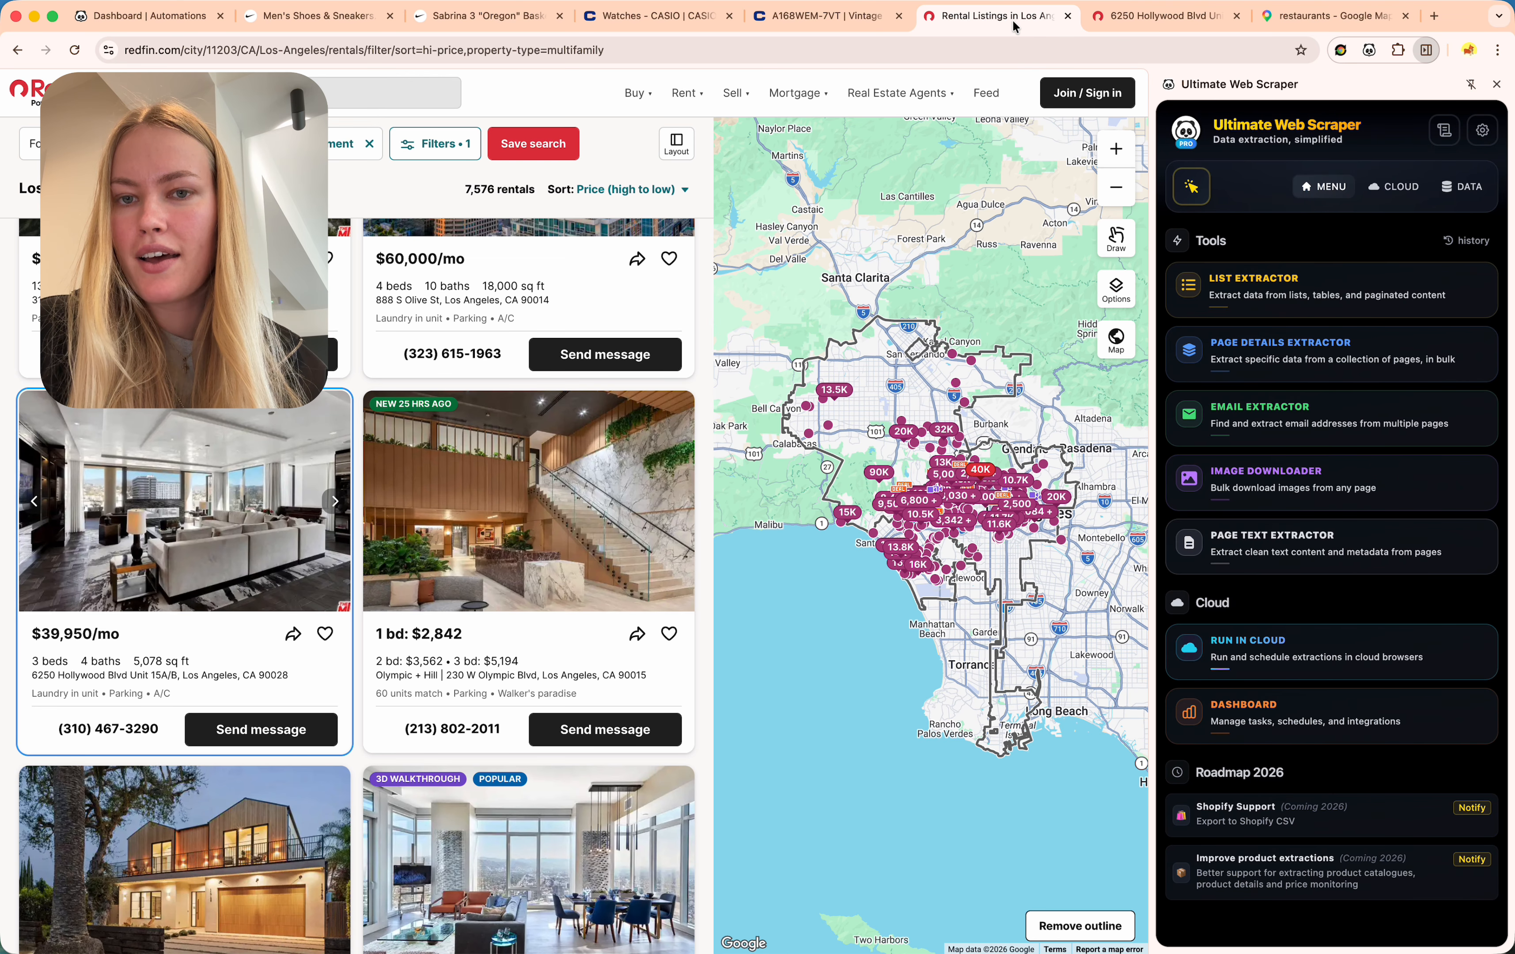
{"action": "scroll", "coordinate": [523, 435], "scroll_direction": "down", "scroll_amount": 20}
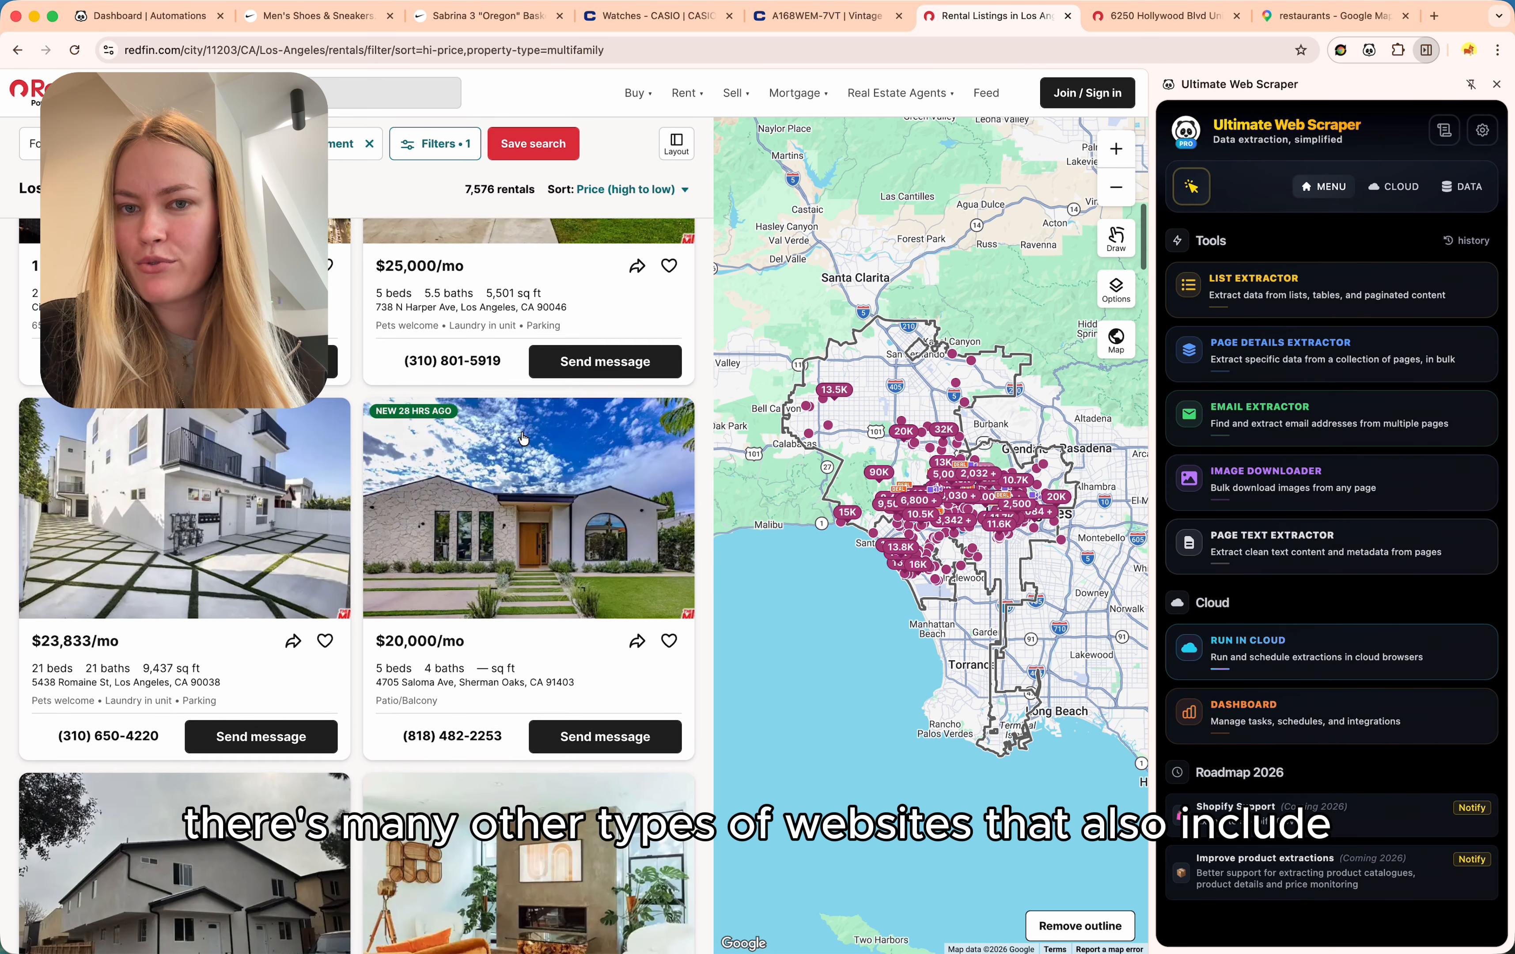
{"action": "scroll", "coordinate": [523, 436], "scroll_direction": "down", "scroll_amount": 3}
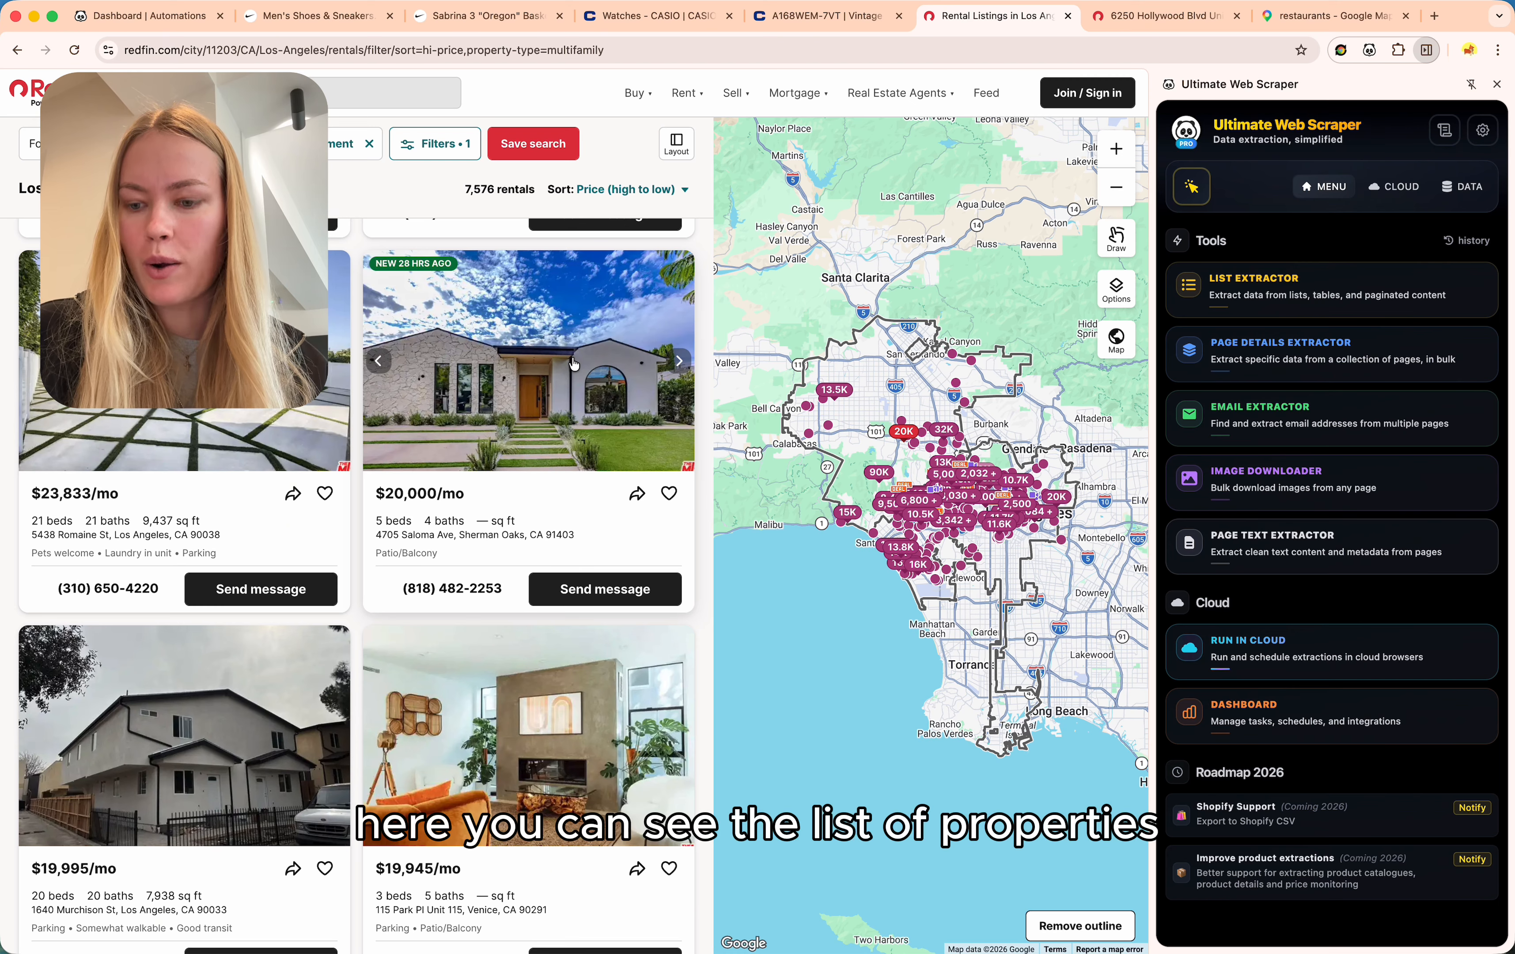
{"action": "left_click", "coordinate": [1200, 21]}
{"action": "scroll", "coordinate": [1038, 436], "scroll_direction": "down", "scroll_amount": 3}
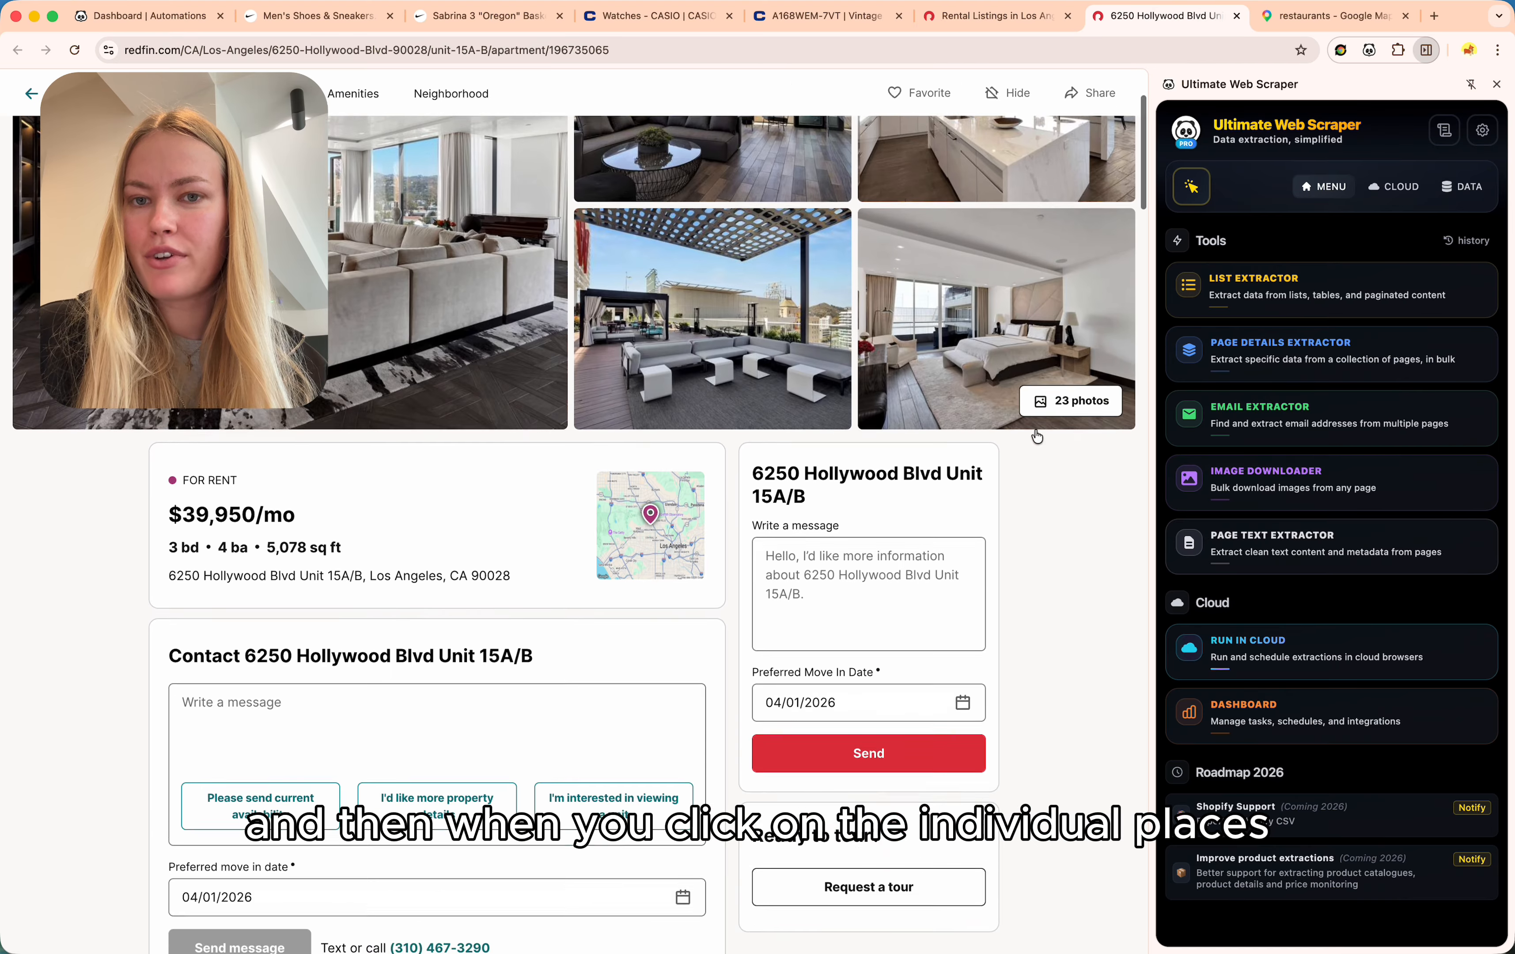
{"action": "scroll", "coordinate": [1037, 436], "scroll_direction": "down", "scroll_amount": 3}
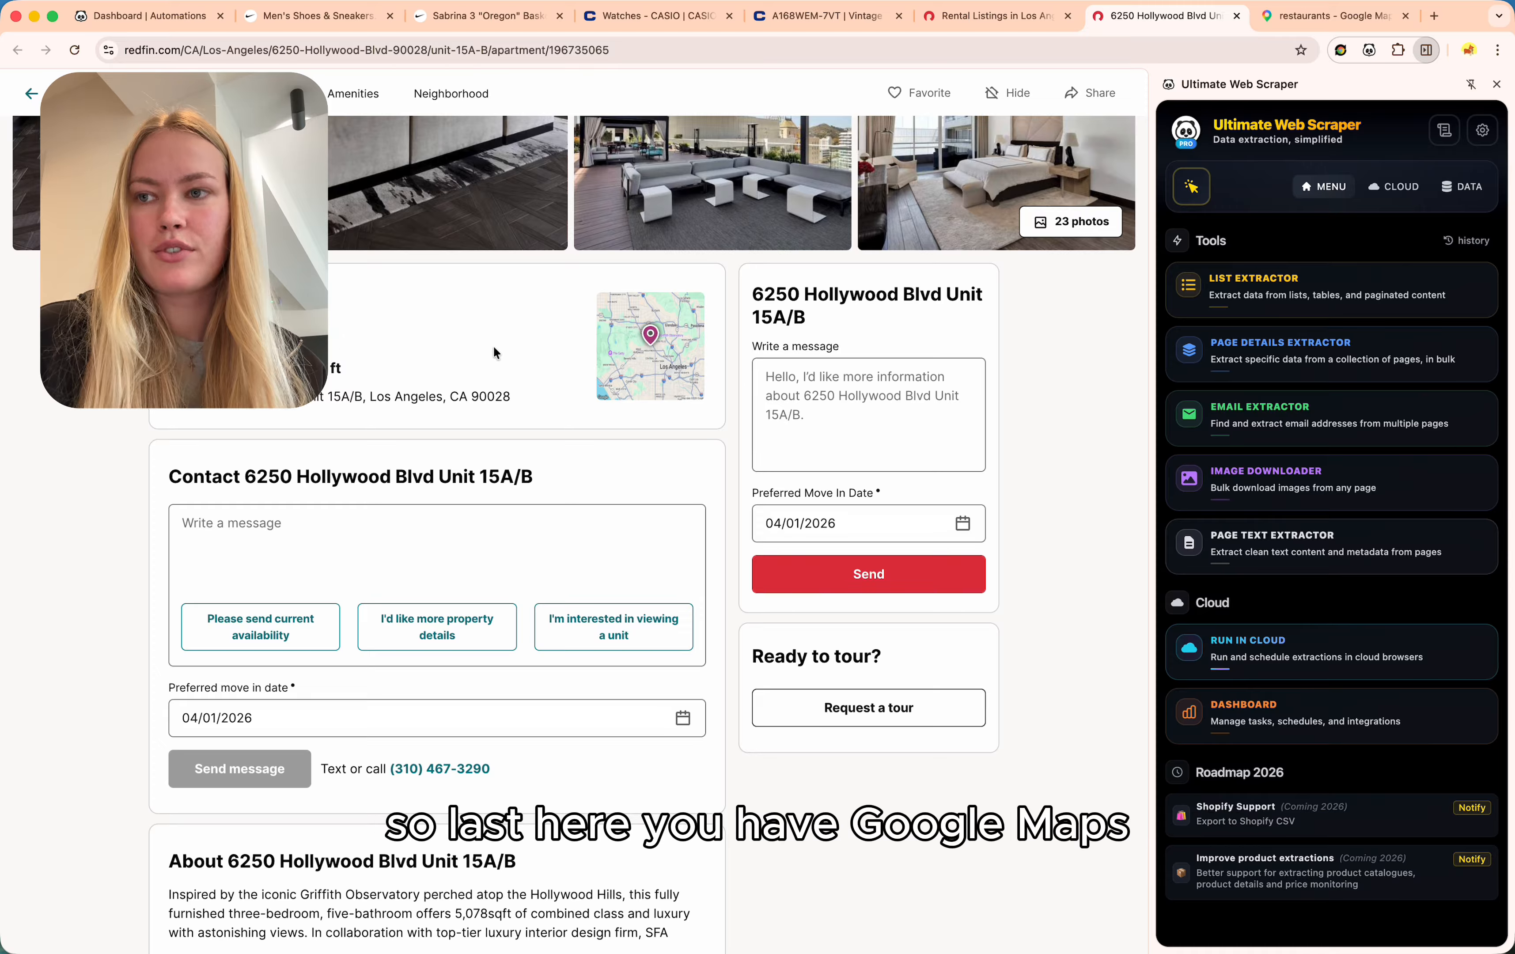
{"action": "left_click", "coordinate": [1338, 17]}
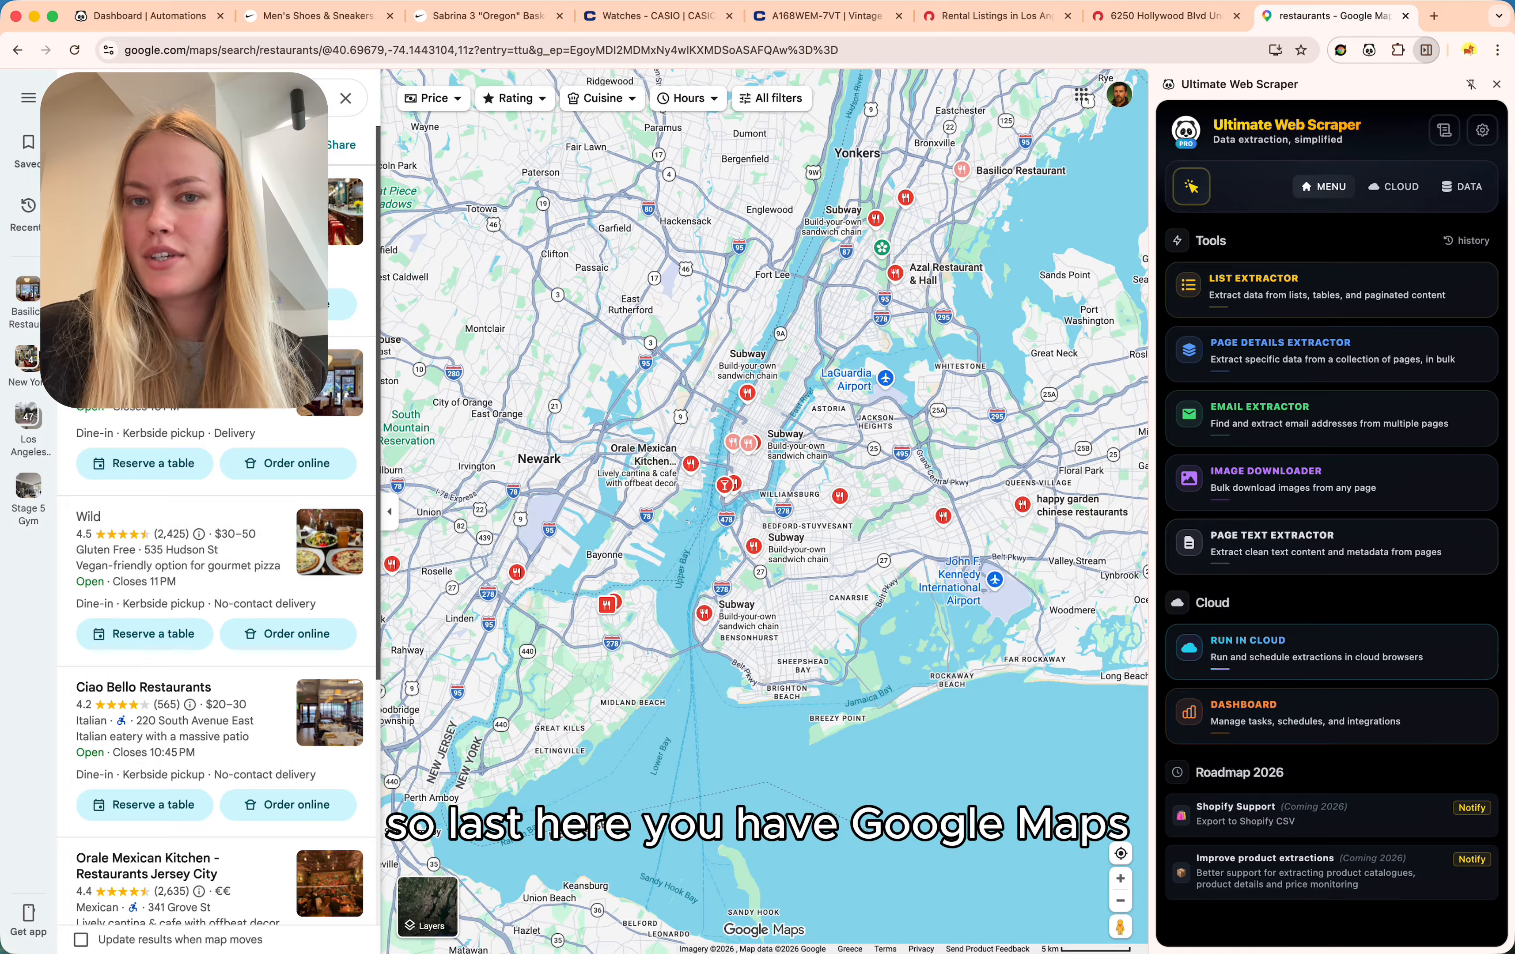
View the Orale Mexican Kitchen details in Google Maps, then go back to Nike men's shoes.
{"action": "scroll", "coordinate": [215, 631], "scroll_direction": "down", "scroll_amount": 10}
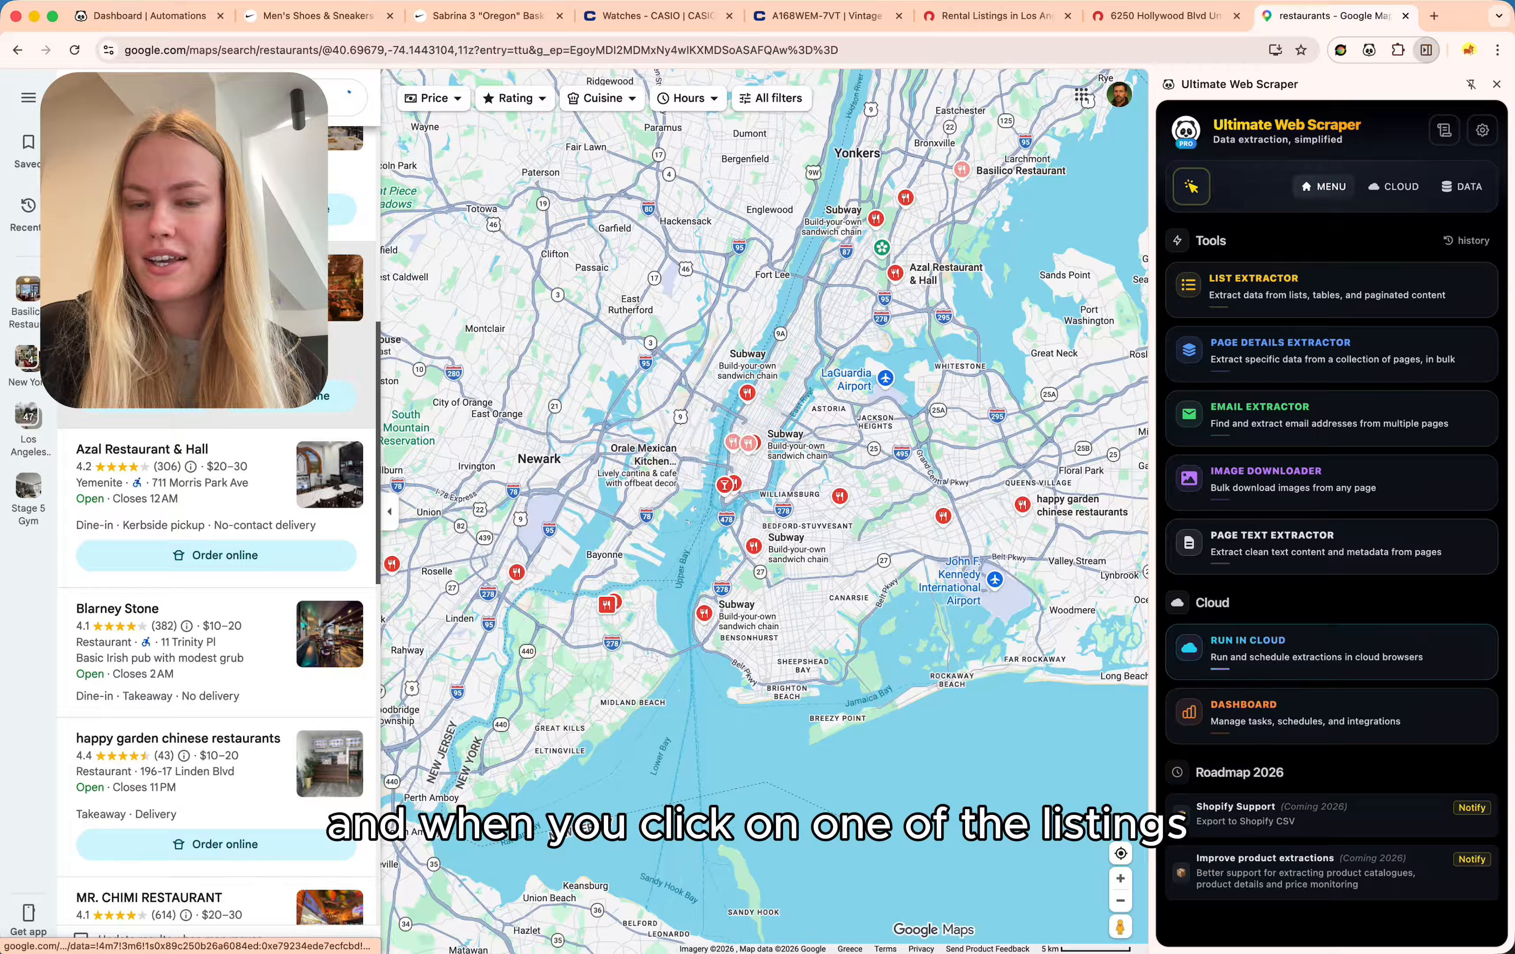
{"action": "left_click", "coordinate": [215, 316]}
{"action": "scroll", "coordinate": [543, 328], "scroll_direction": "down", "scroll_amount": 4}
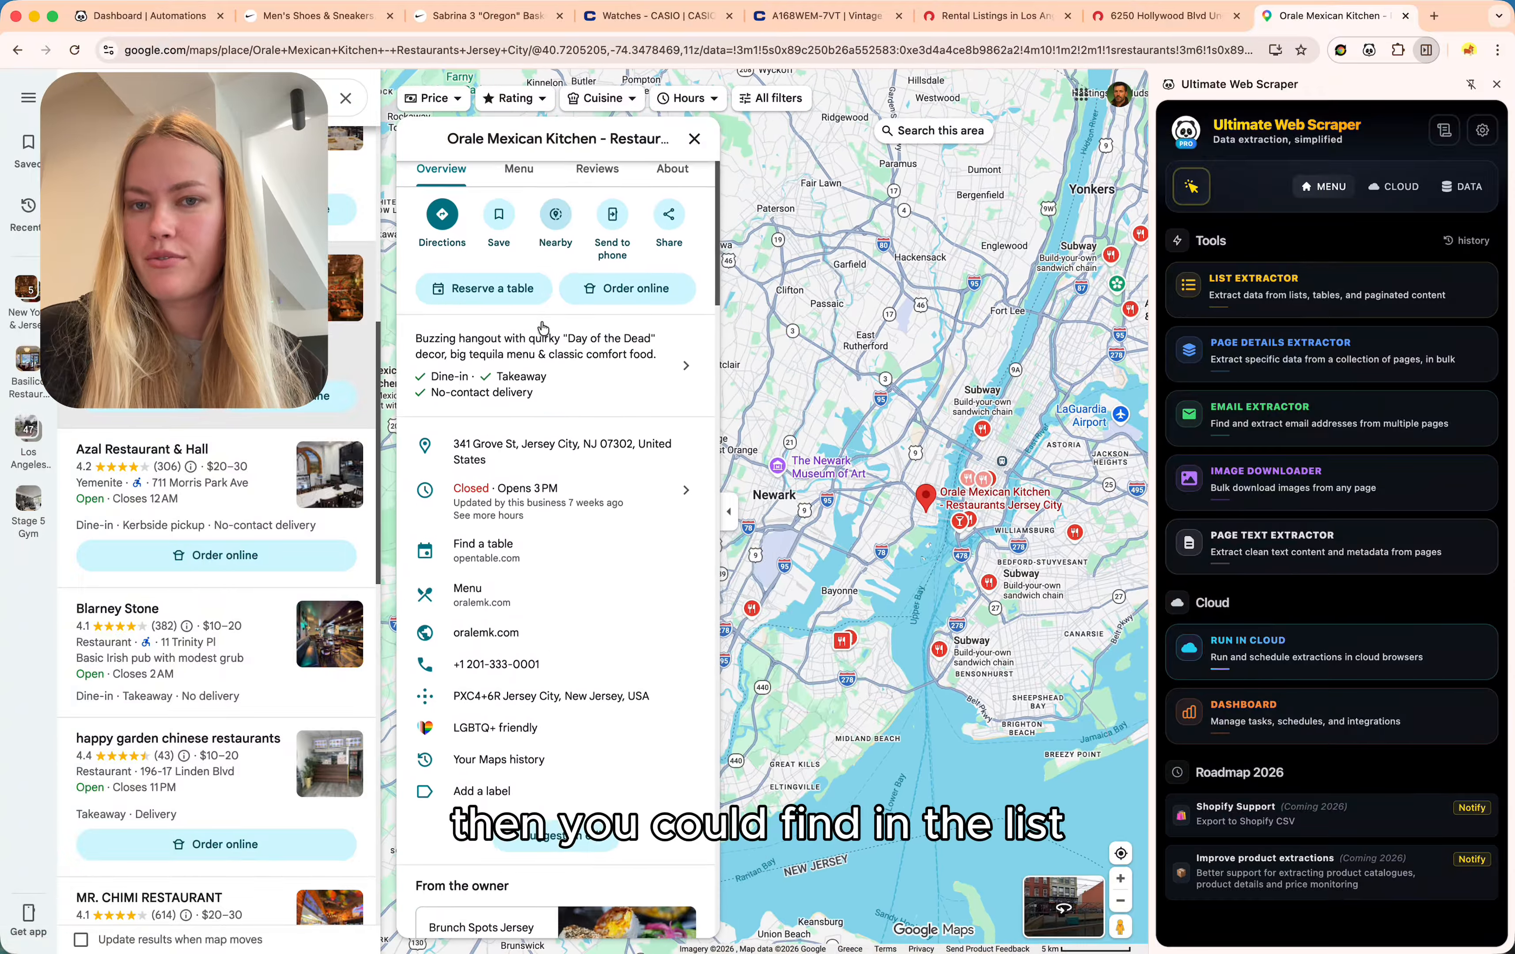
{"action": "scroll", "coordinate": [543, 328], "scroll_direction": "down", "scroll_amount": 1}
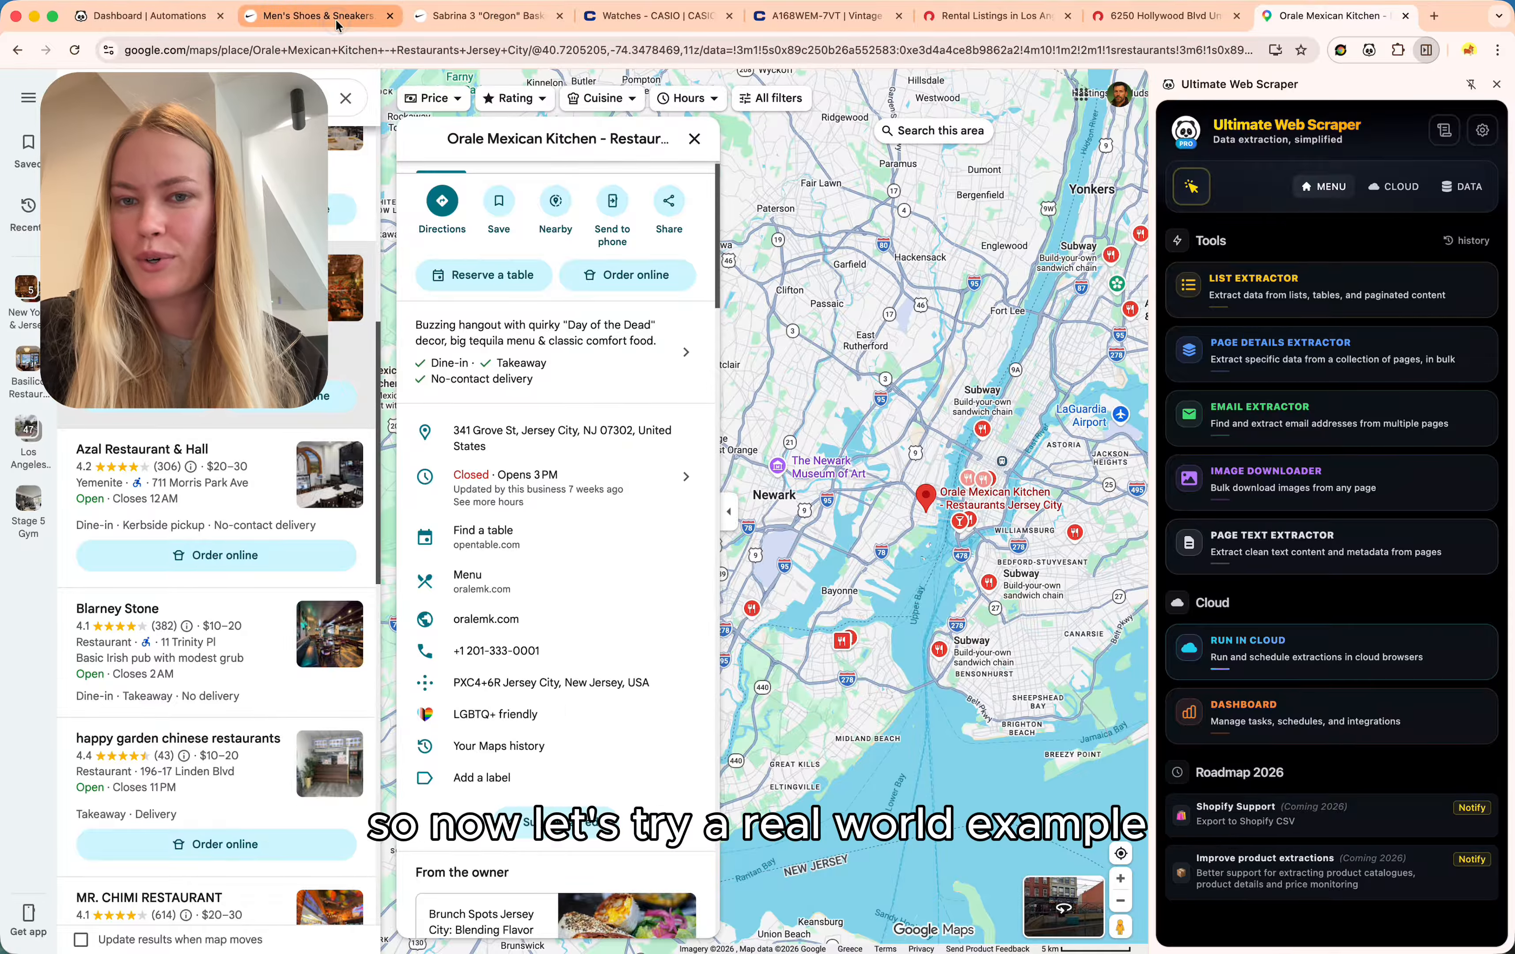
{"action": "left_click", "coordinate": [319, 16]}
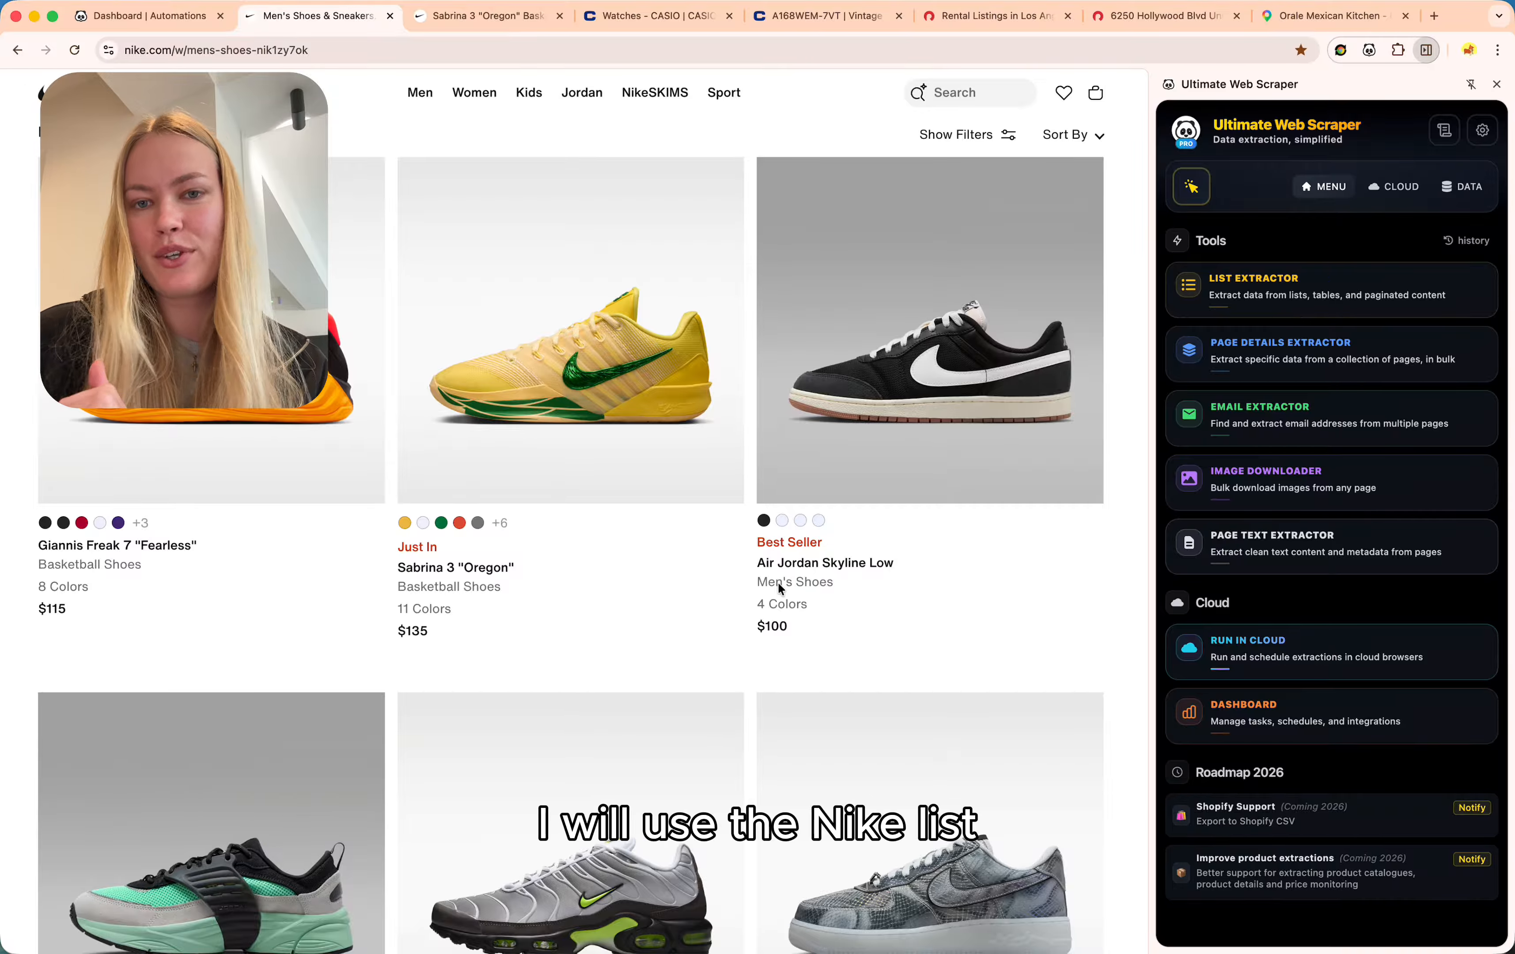
Start a Page Details Extractor setup and bring up the Cloud Platform automations dashboard.
{"action": "left_click", "coordinate": [1286, 351]}
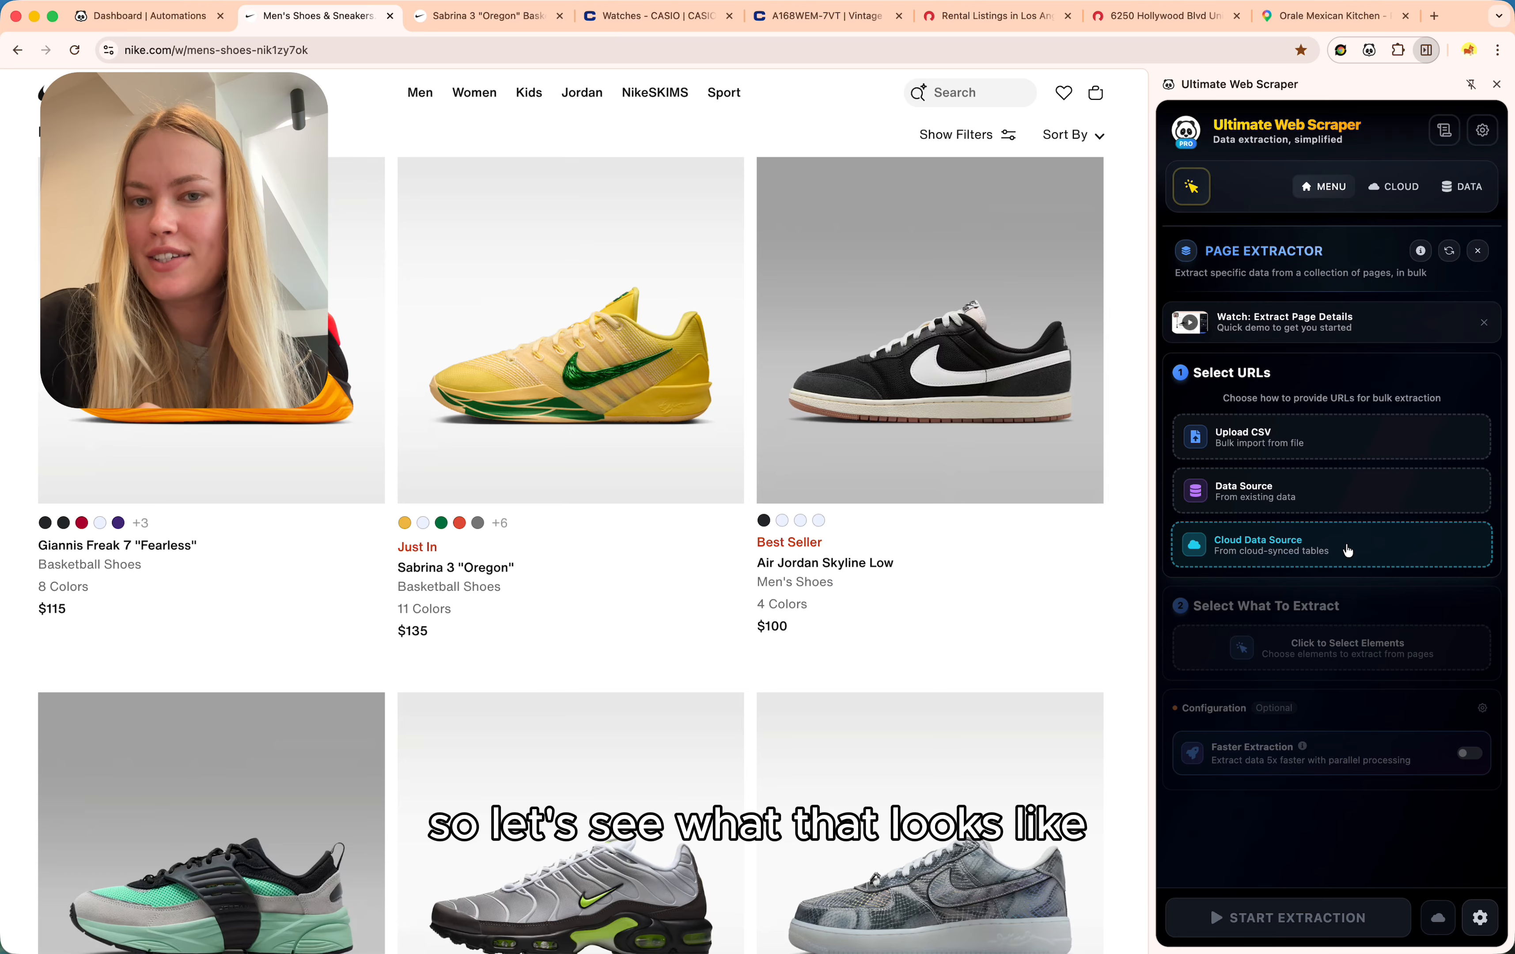
{"action": "left_click", "coordinate": [145, 16]}
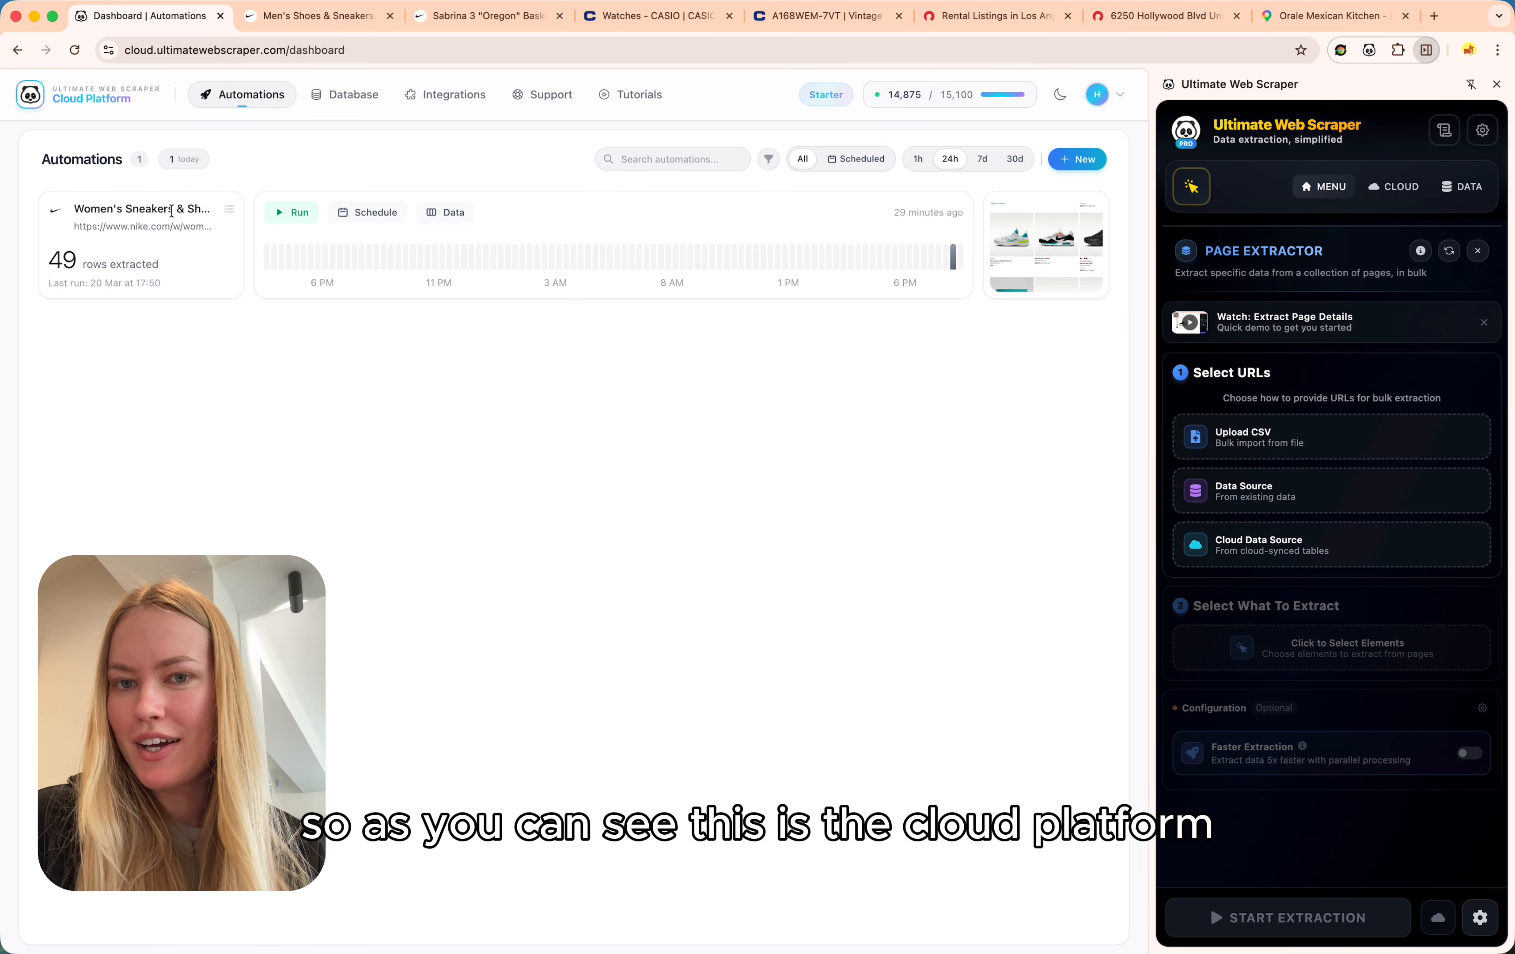
{"action": "mouse_move", "coordinate": [631, 256]}
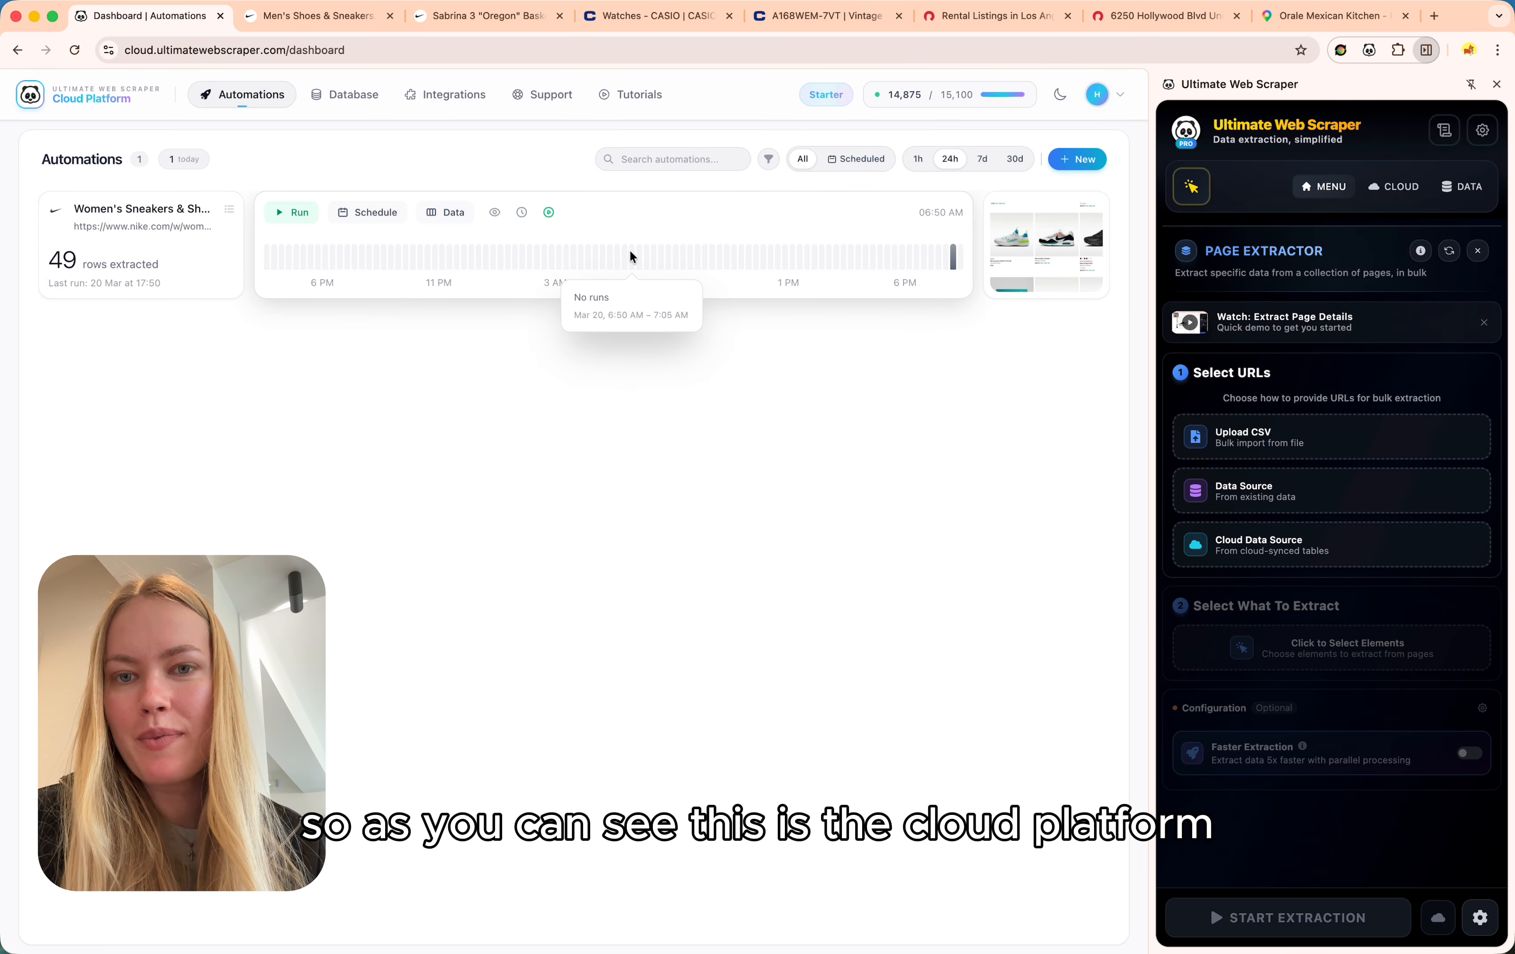
{"action": "left_click", "coordinate": [1078, 242]}
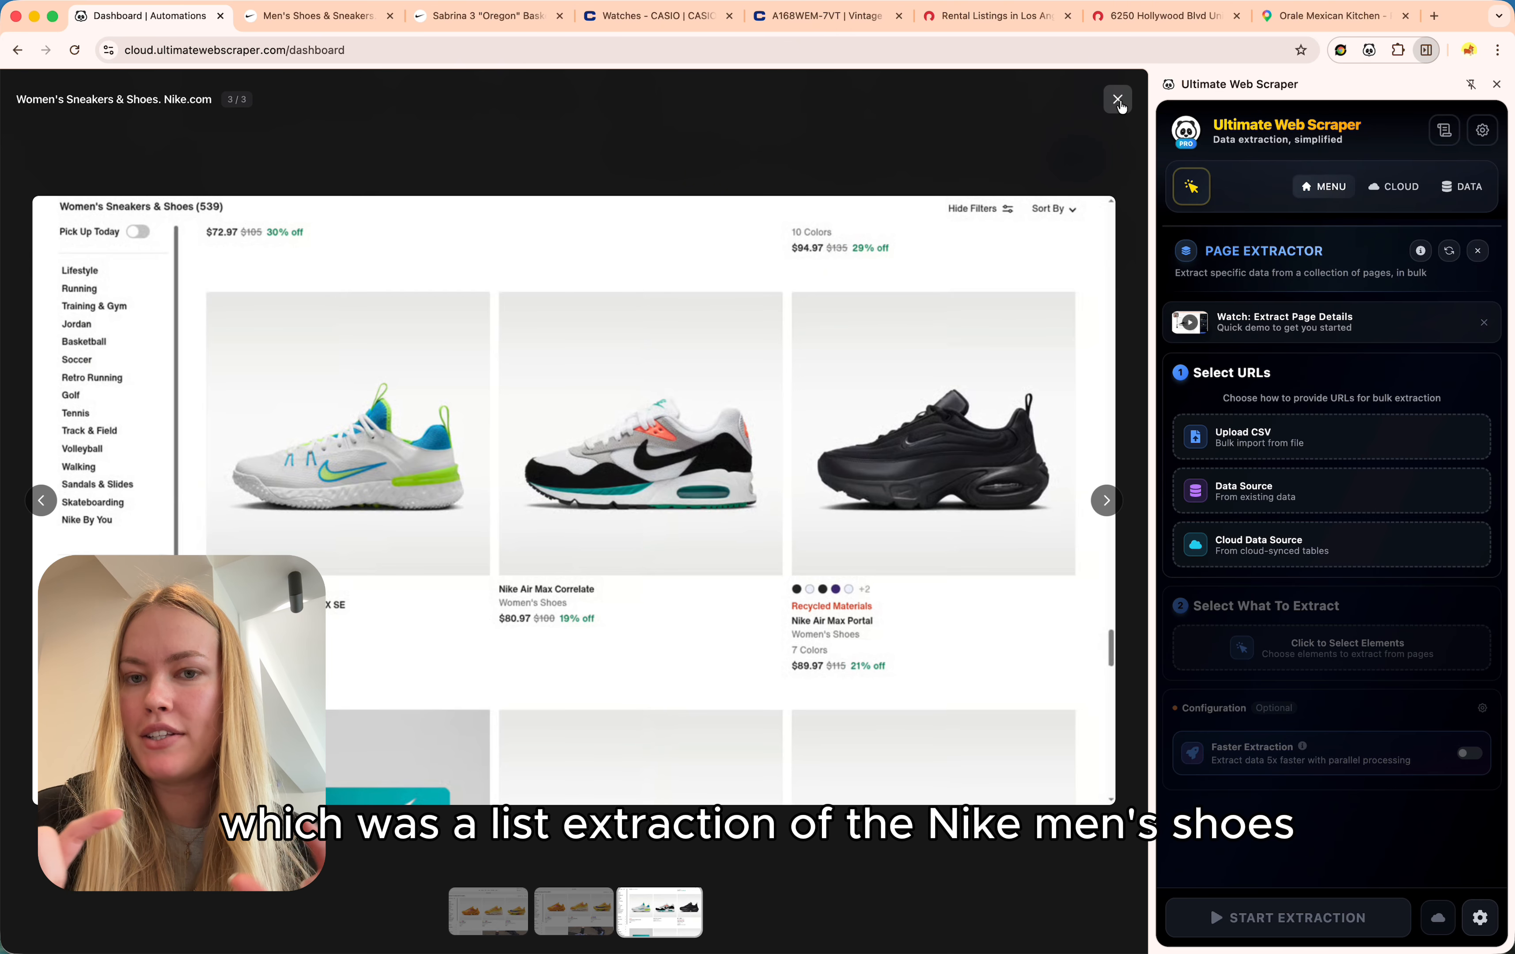
{"action": "left_click", "coordinate": [1117, 100]}
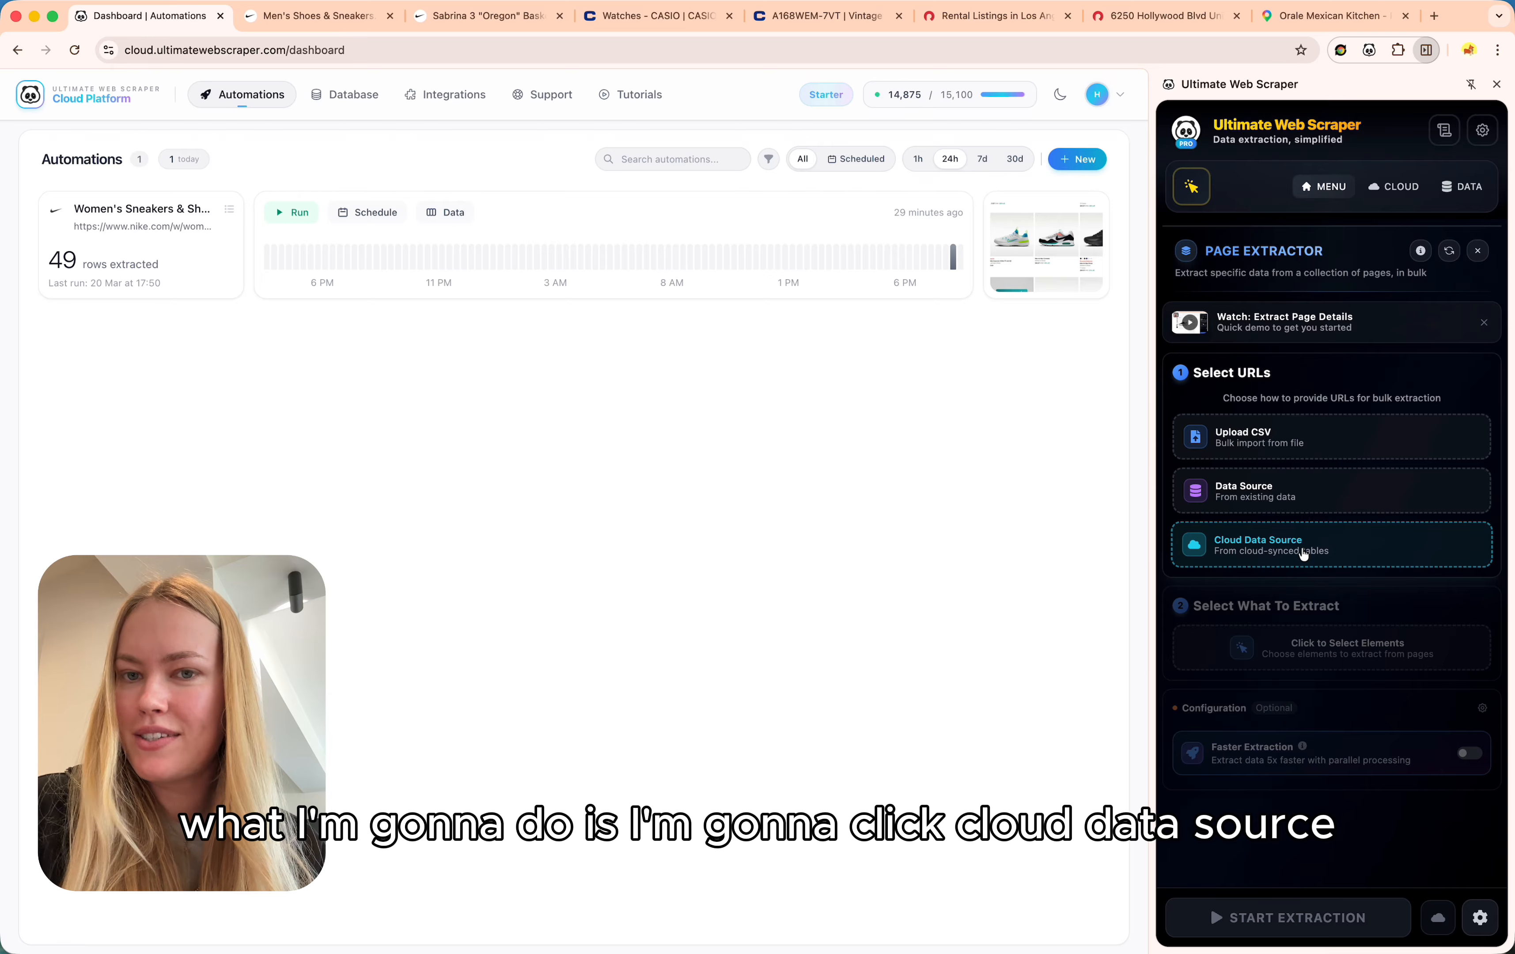
Use the PRODUCT URL column of the Women's Sneakers & Shoes cloud table as the 48 URLs.
{"action": "left_click", "coordinate": [1303, 554]}
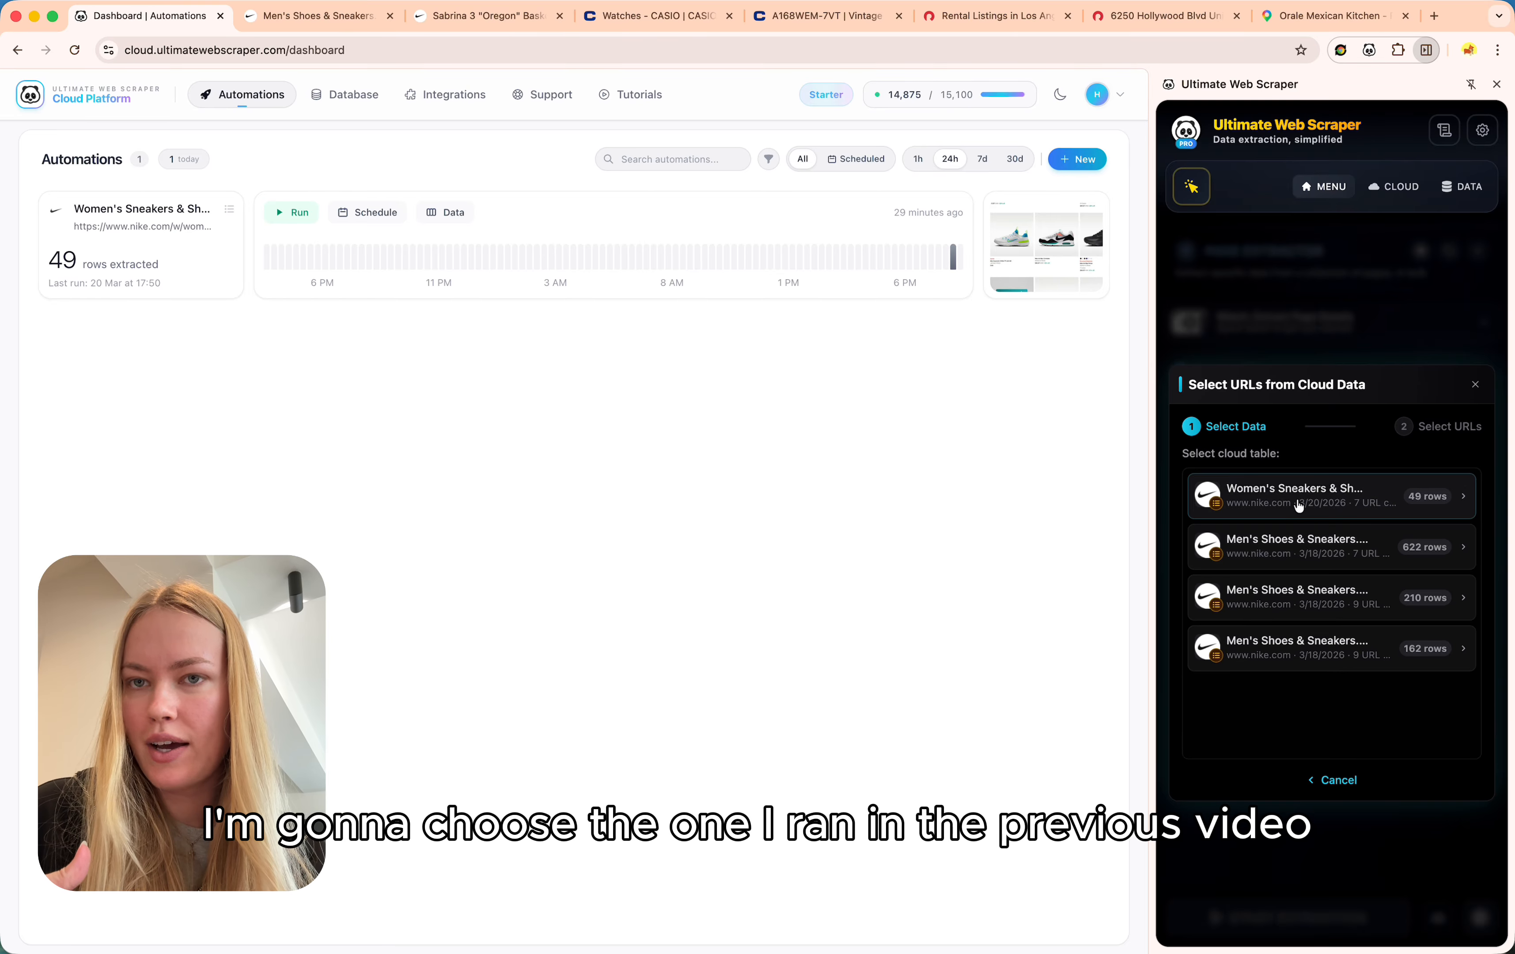
{"action": "left_click", "coordinate": [1430, 498]}
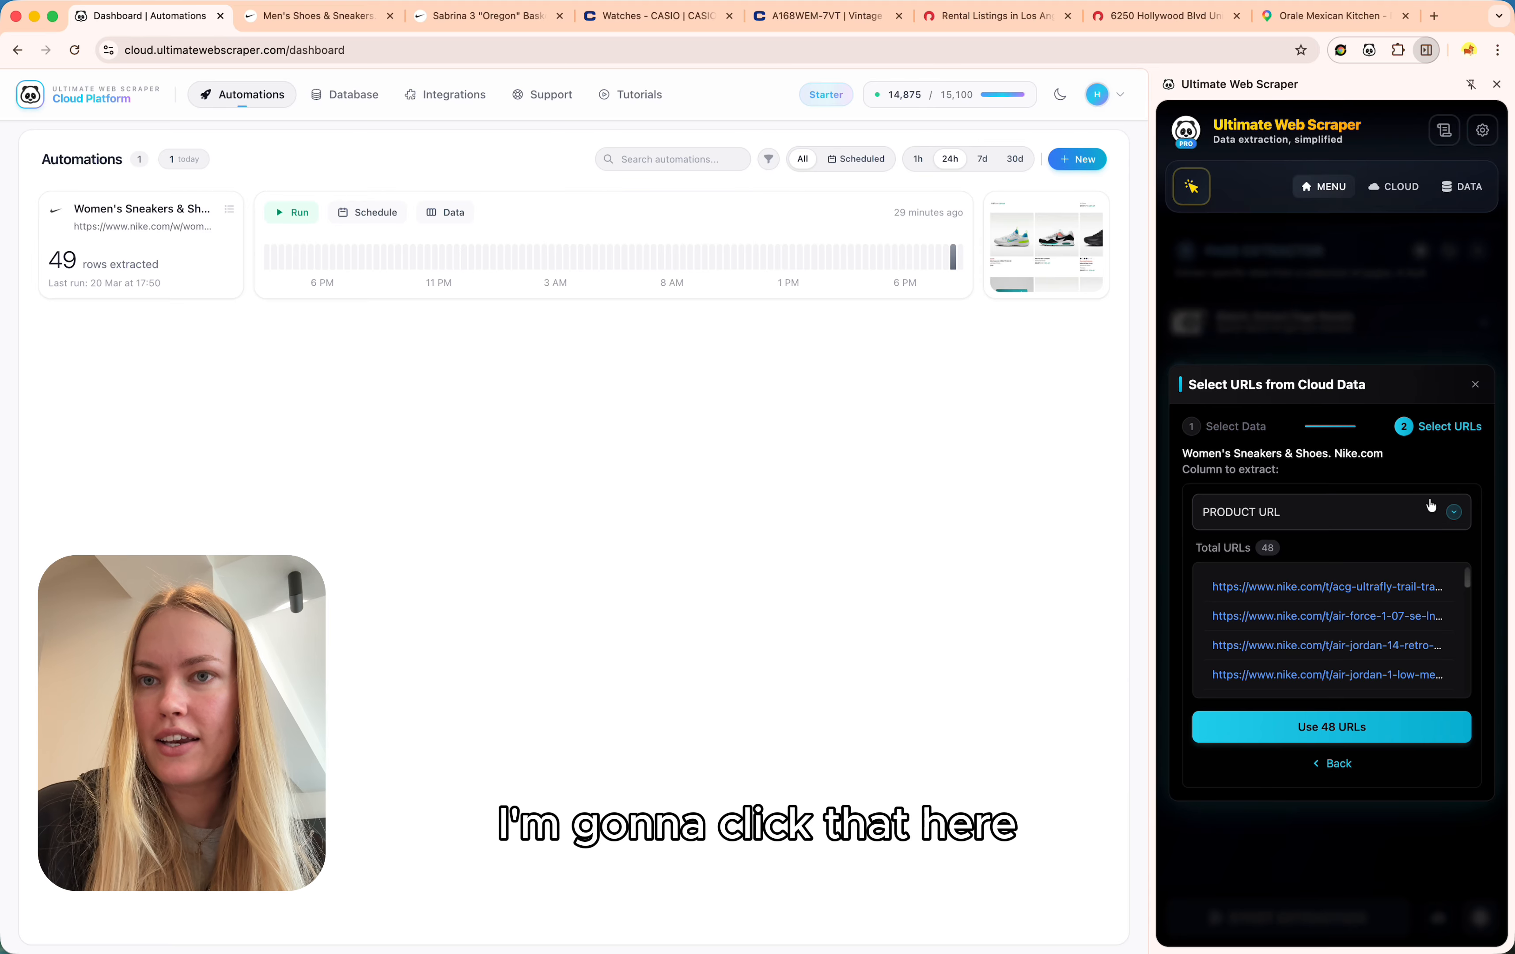
{"action": "left_click", "coordinate": [1394, 519]}
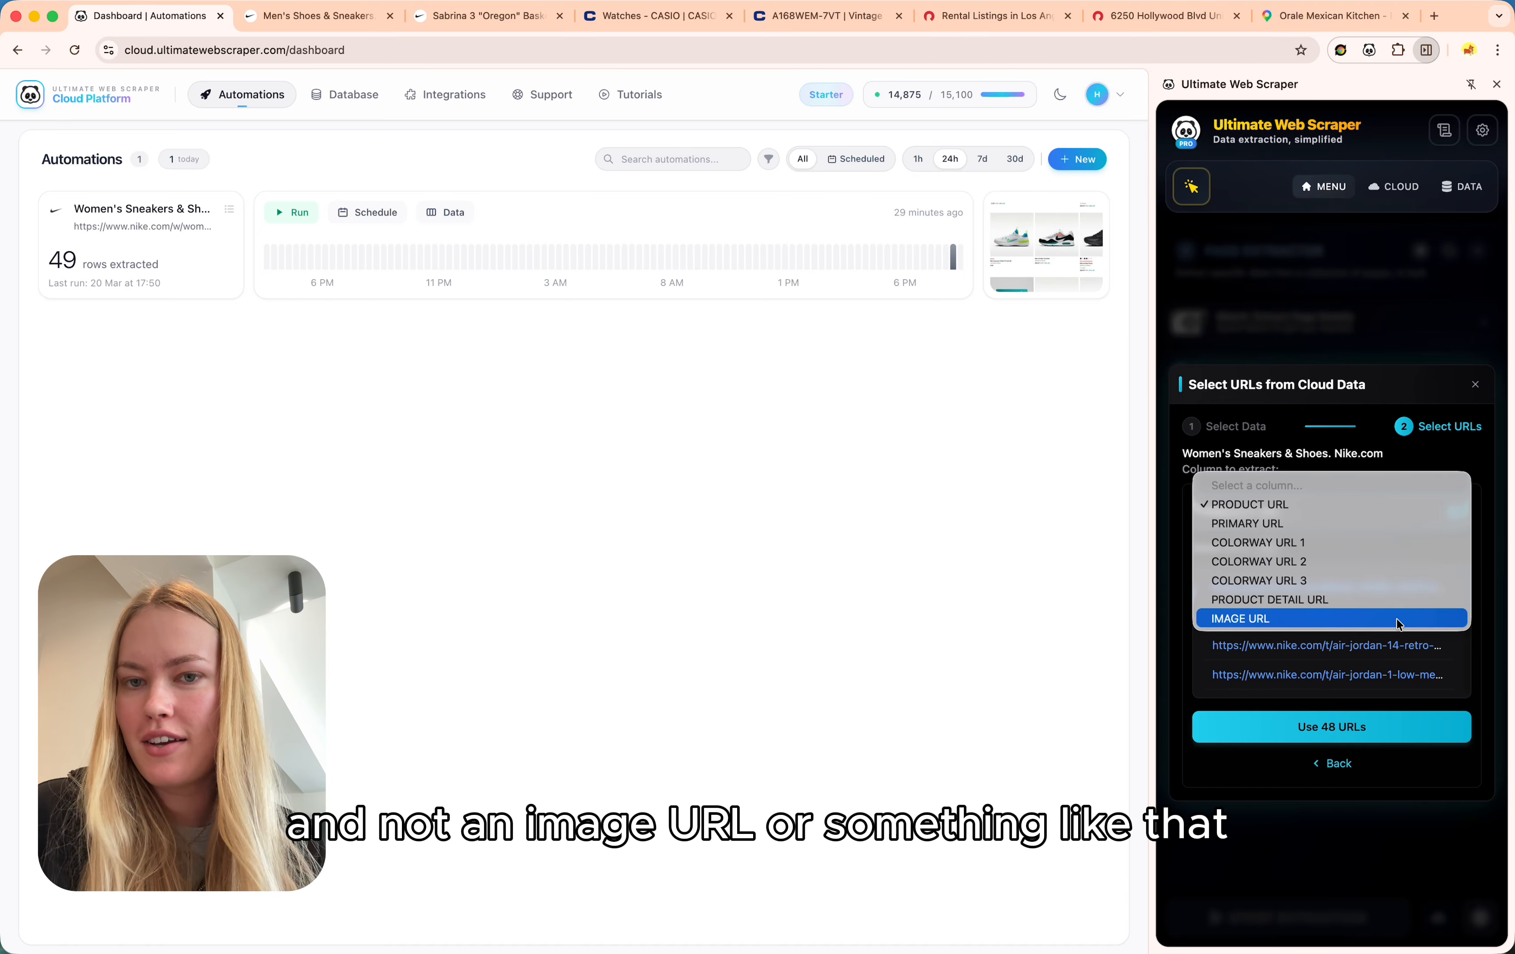
{"action": "left_click", "coordinate": [1386, 507]}
{"action": "left_click", "coordinate": [1370, 734]}
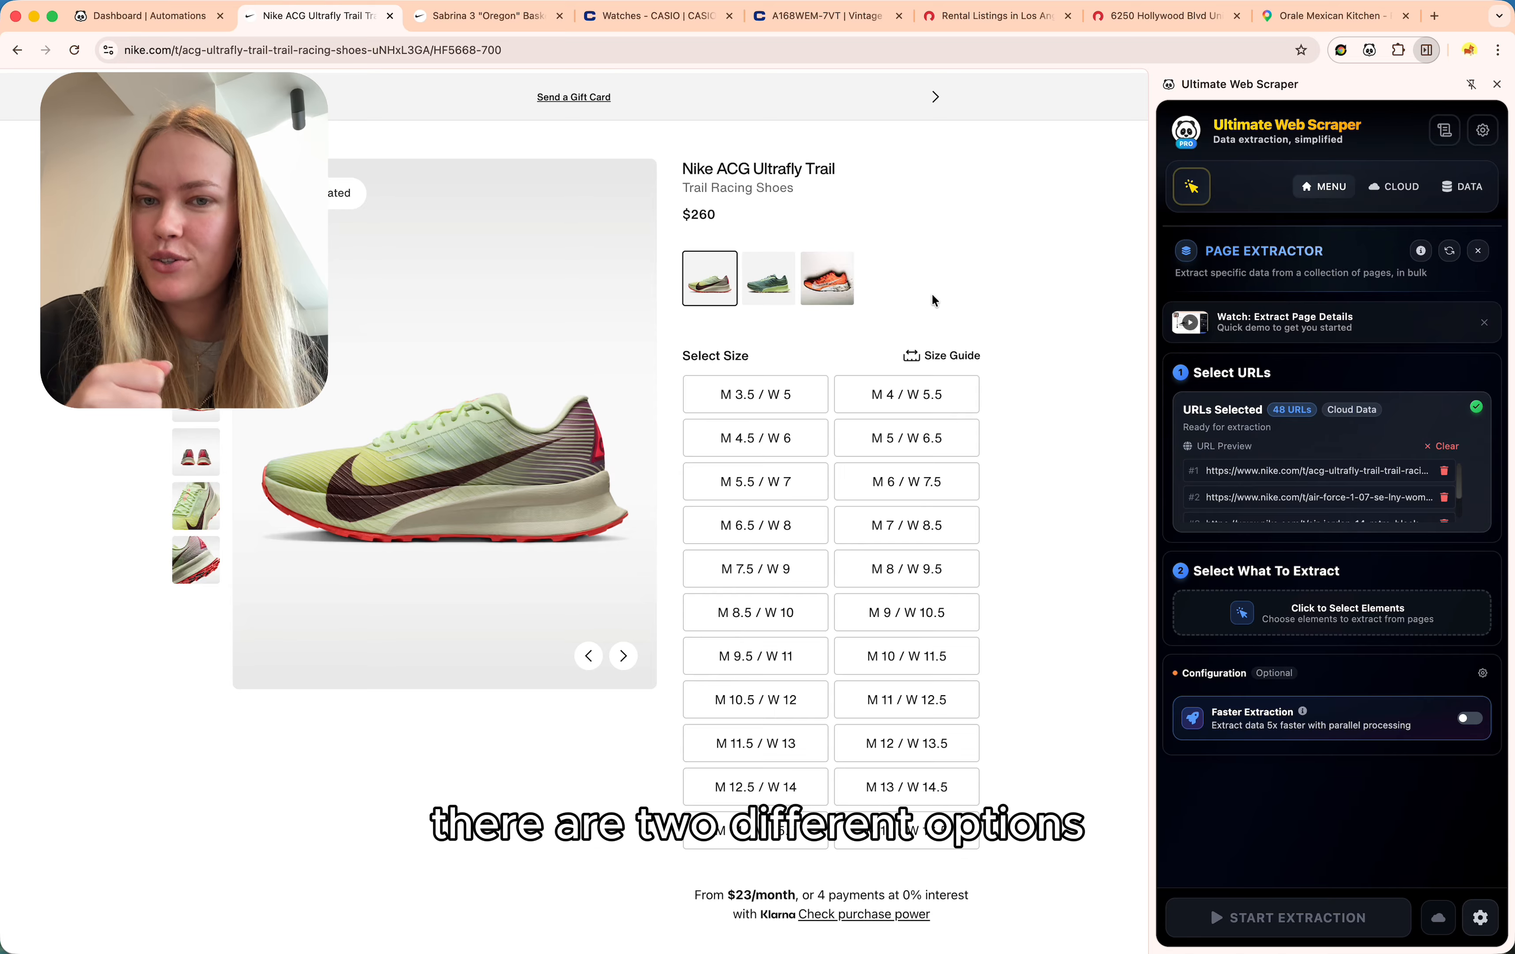
Start the element picker and pick the product title, Trail Racing Shoes subtitle and $260 price.
{"action": "left_click", "coordinate": [1351, 625]}
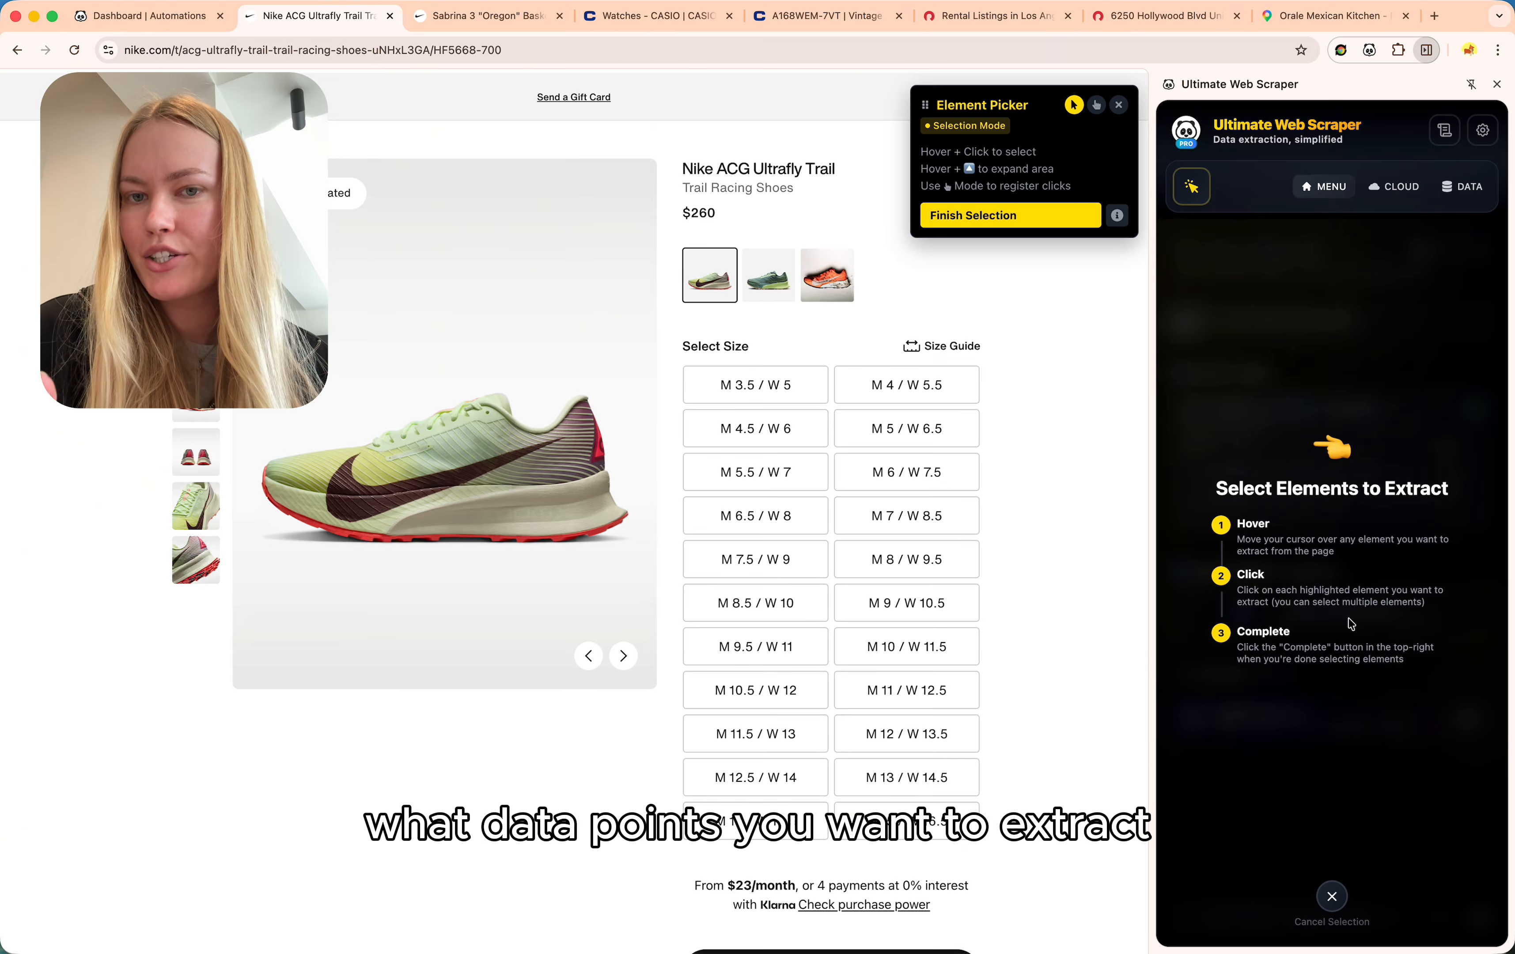
{"action": "left_click", "coordinate": [799, 175]}
{"action": "left_click", "coordinate": [795, 189]}
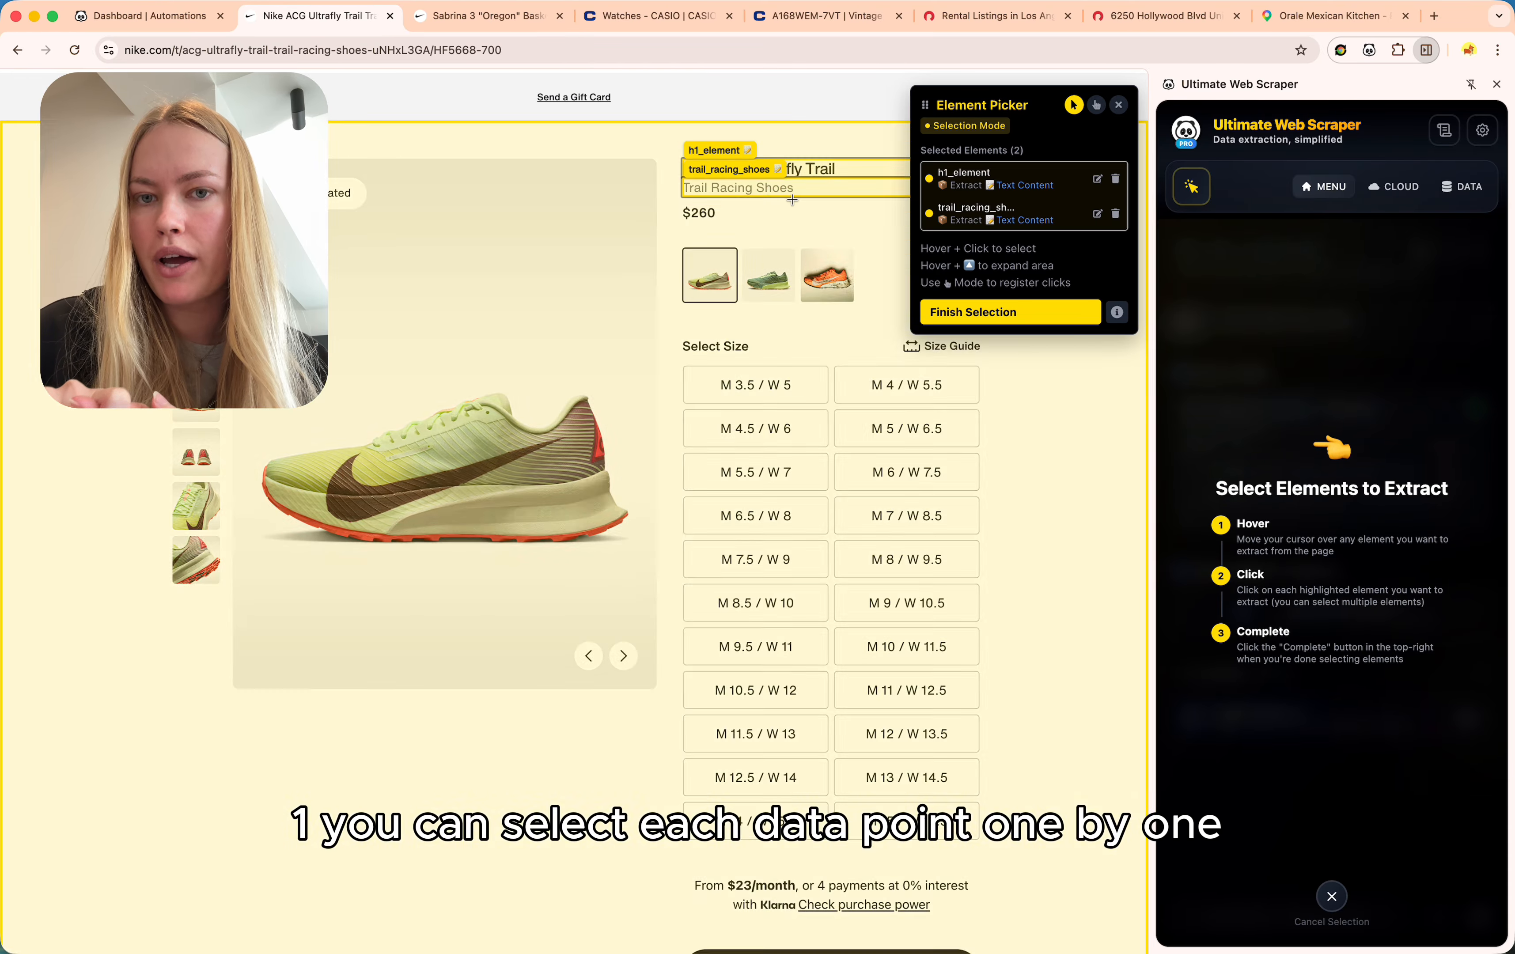
{"action": "left_click", "coordinate": [790, 215]}
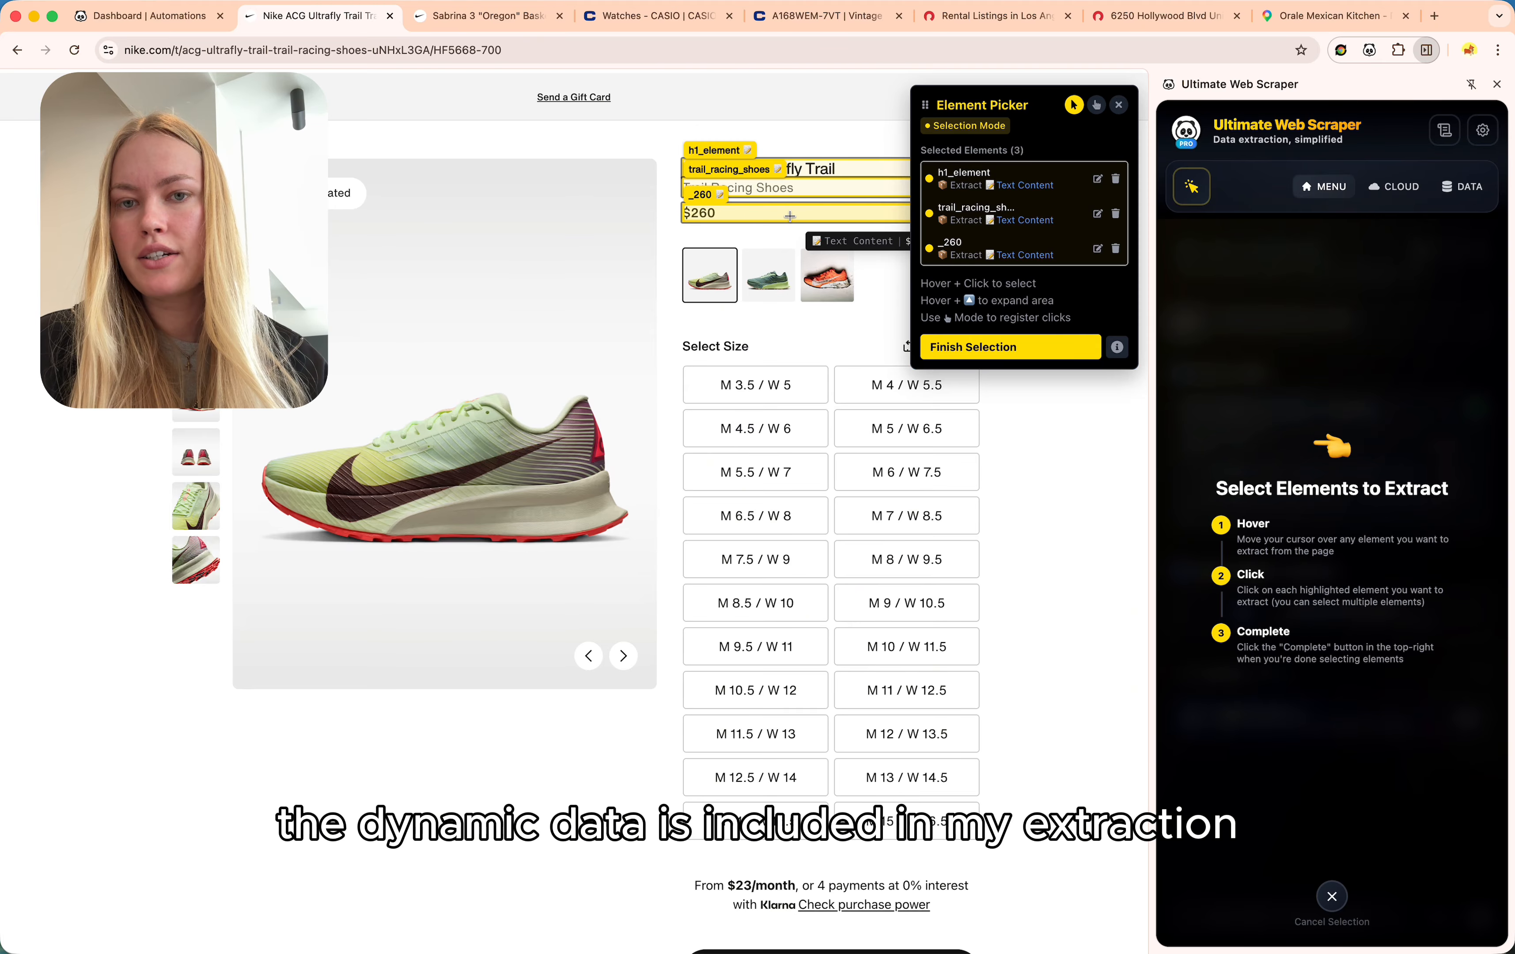
Delete the picked title, subtitle and price entries from the selection.
{"action": "left_click", "coordinate": [1116, 180]}
{"action": "left_click", "coordinate": [1116, 181]}
{"action": "left_click", "coordinate": [1116, 181]}
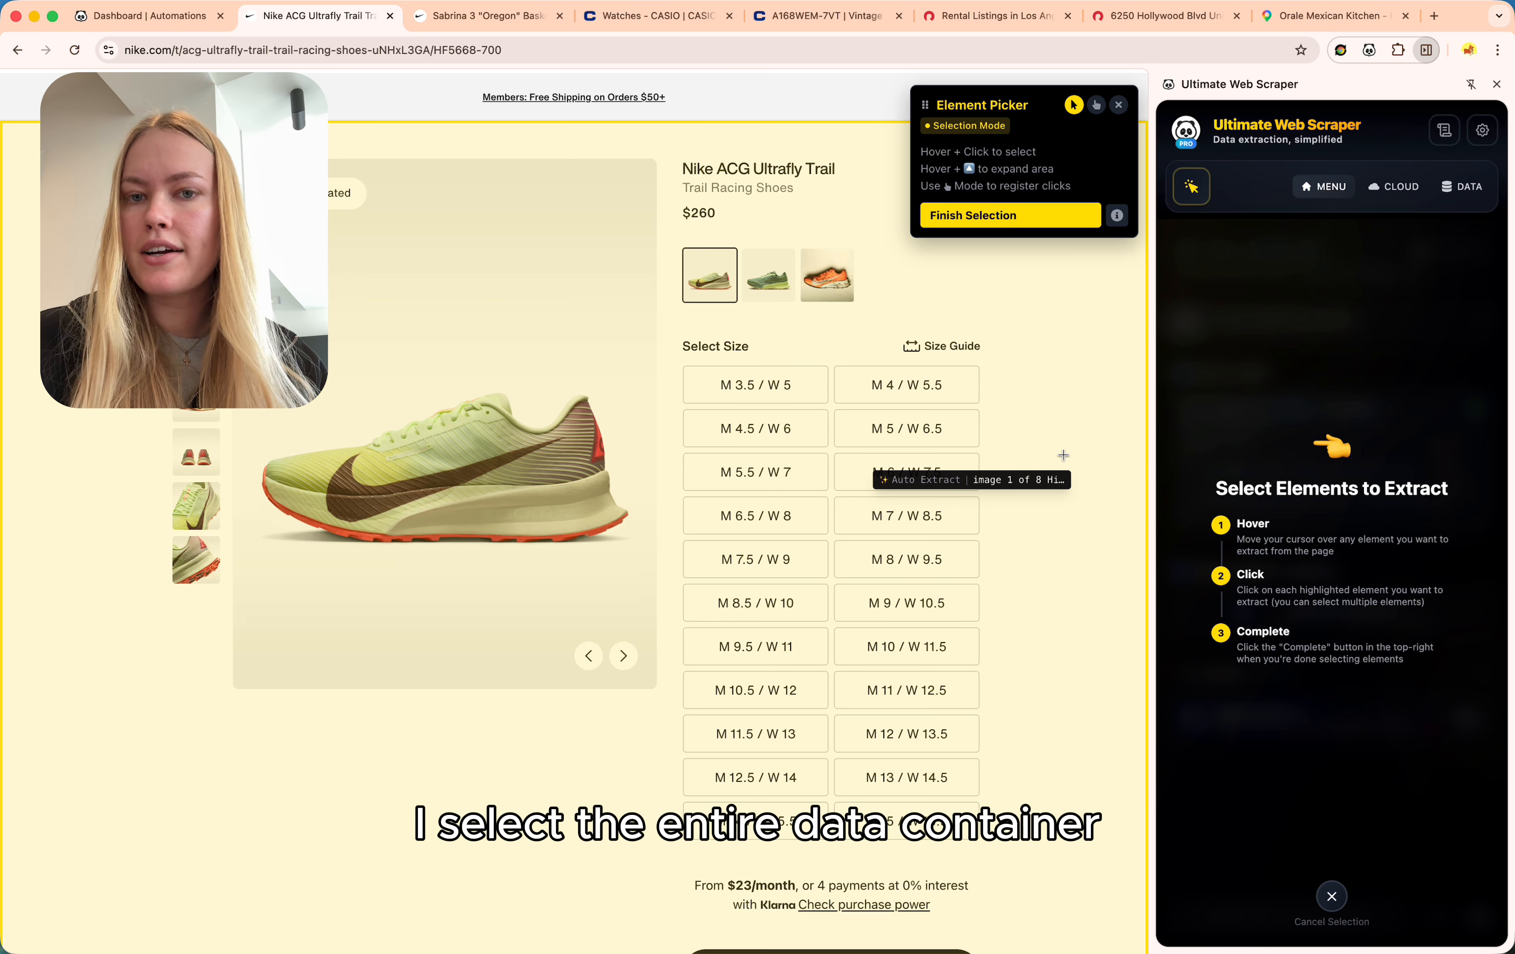
Select the whole product details container as the single div_element and finish selection.
{"action": "left_click", "coordinate": [1064, 455]}
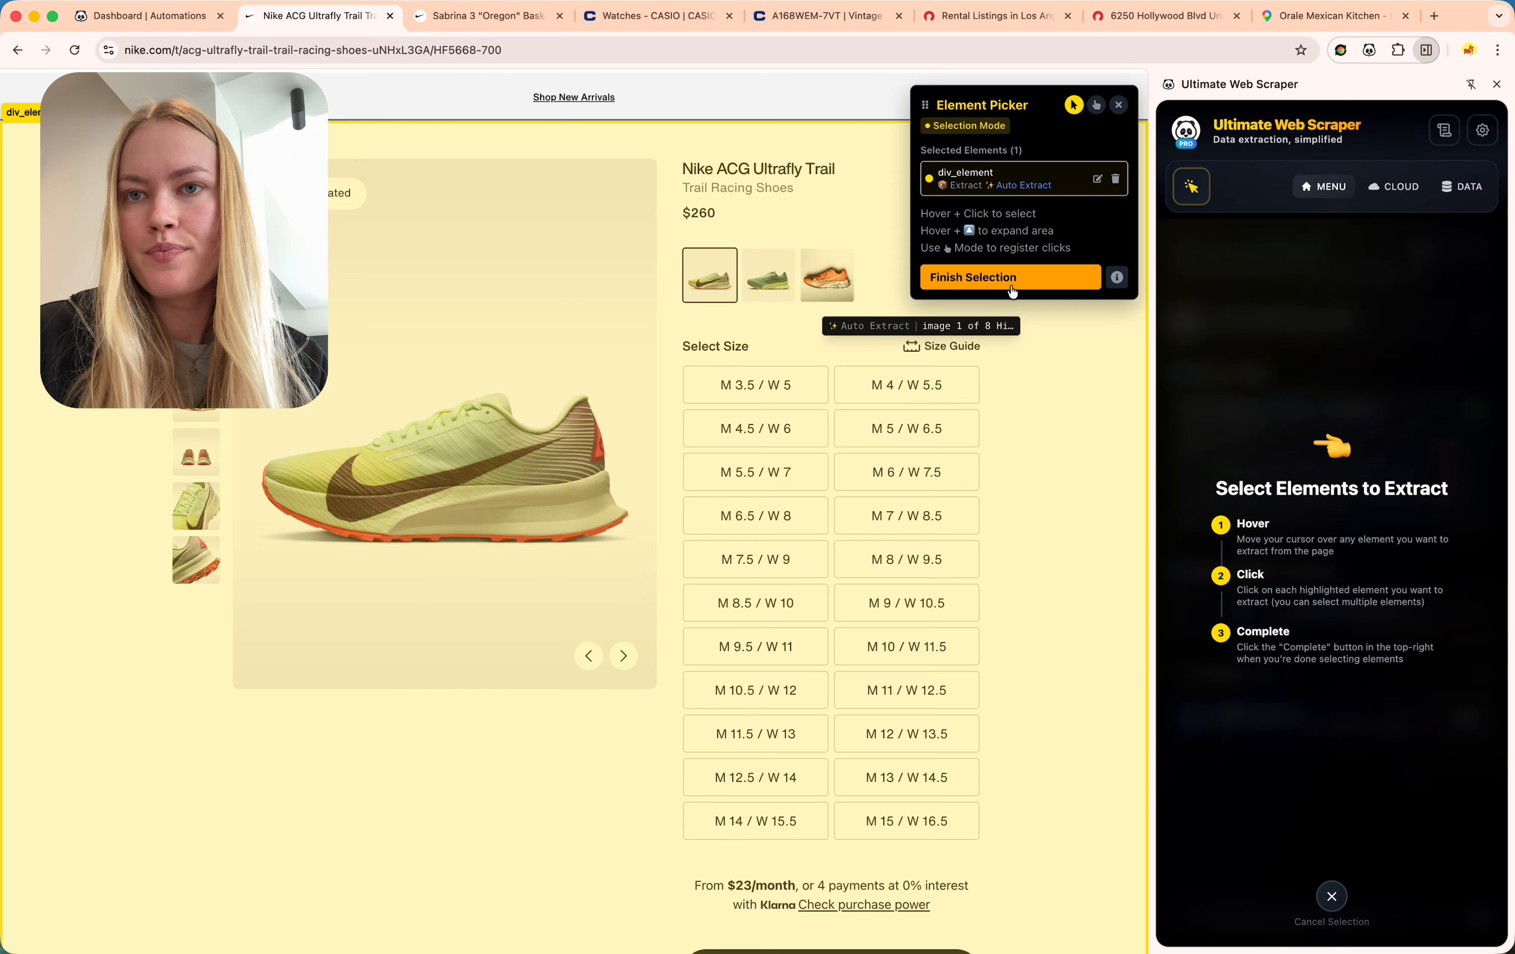
{"action": "left_click", "coordinate": [1011, 288]}
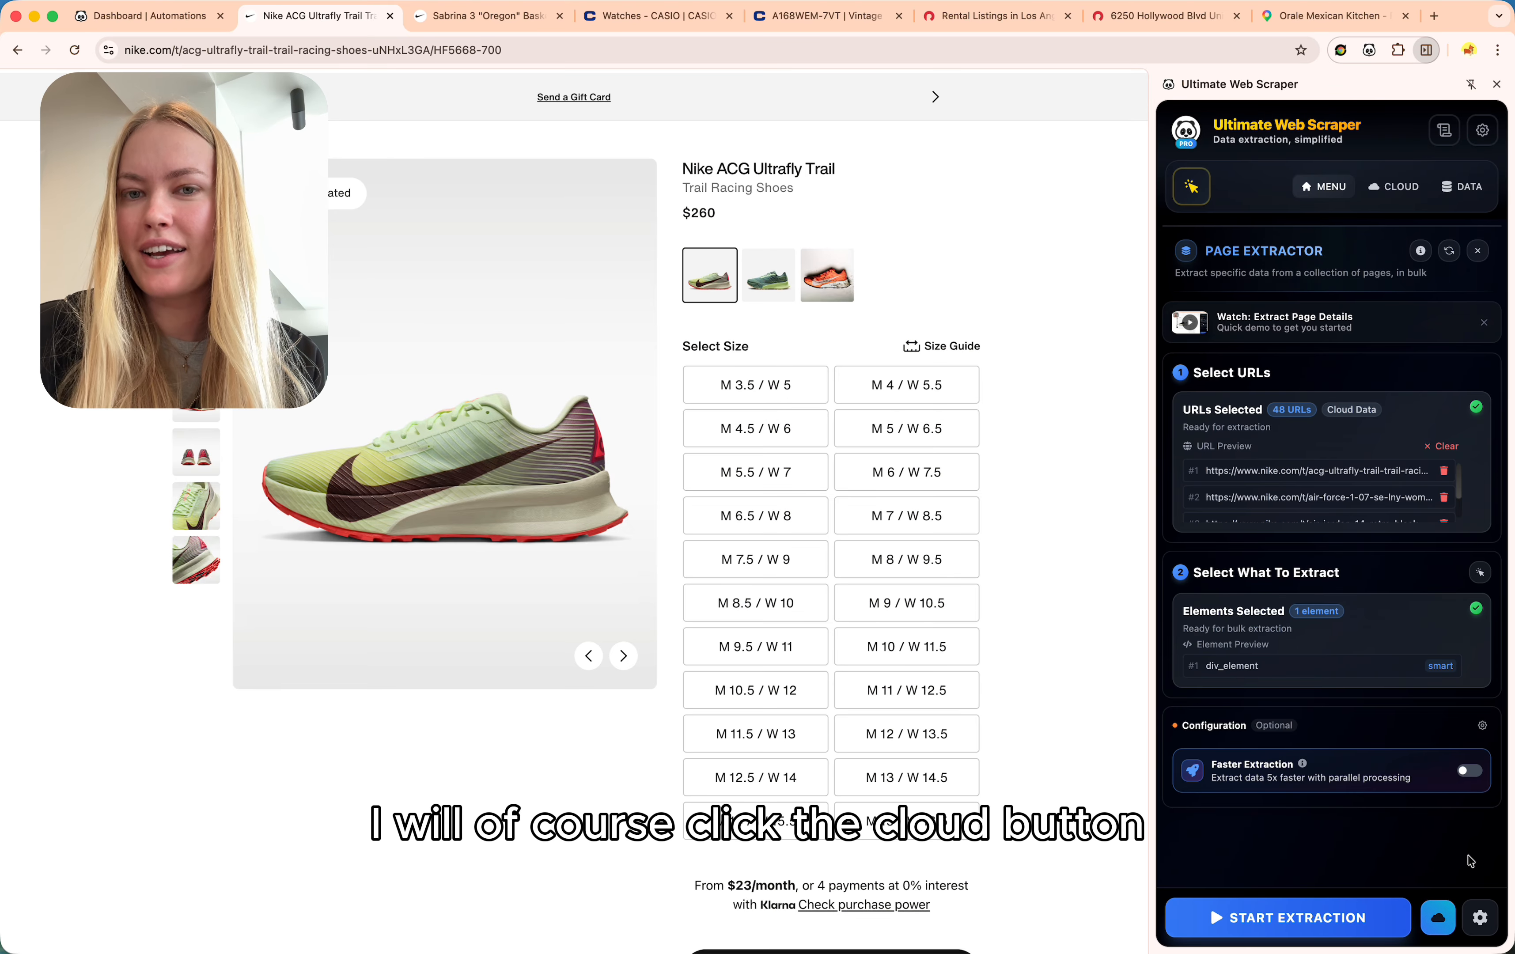
Open the cloud run settings for the 48-URL Page Details Extractor job and review the summary.
{"action": "left_click", "coordinate": [1443, 915]}
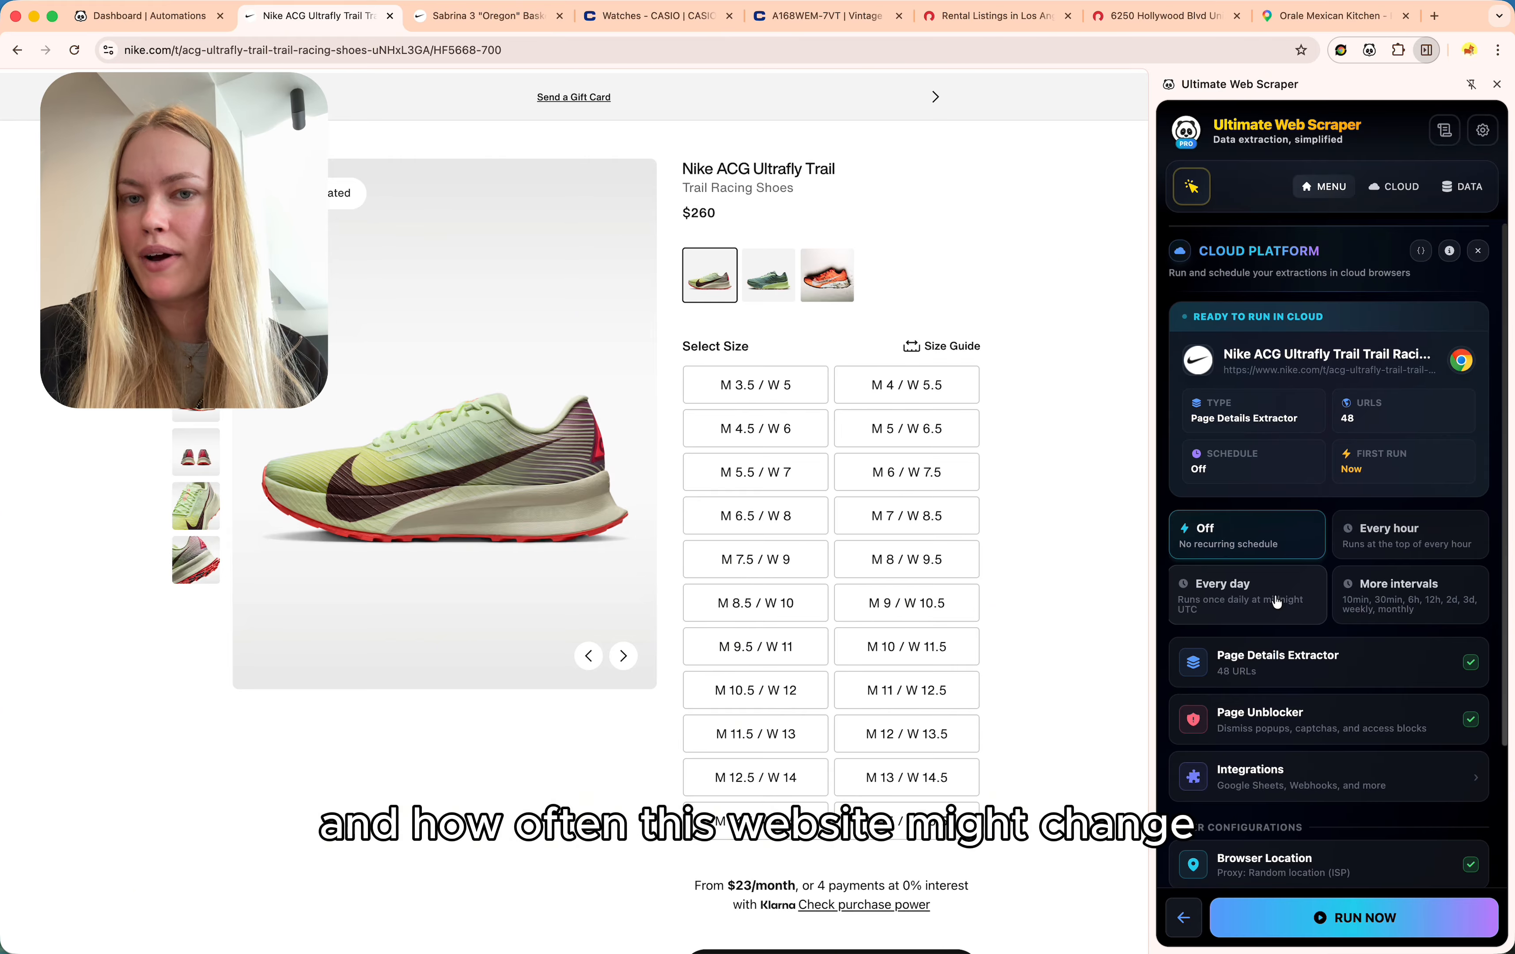
{"action": "scroll", "coordinate": [1277, 602], "scroll_direction": "down", "scroll_amount": 2}
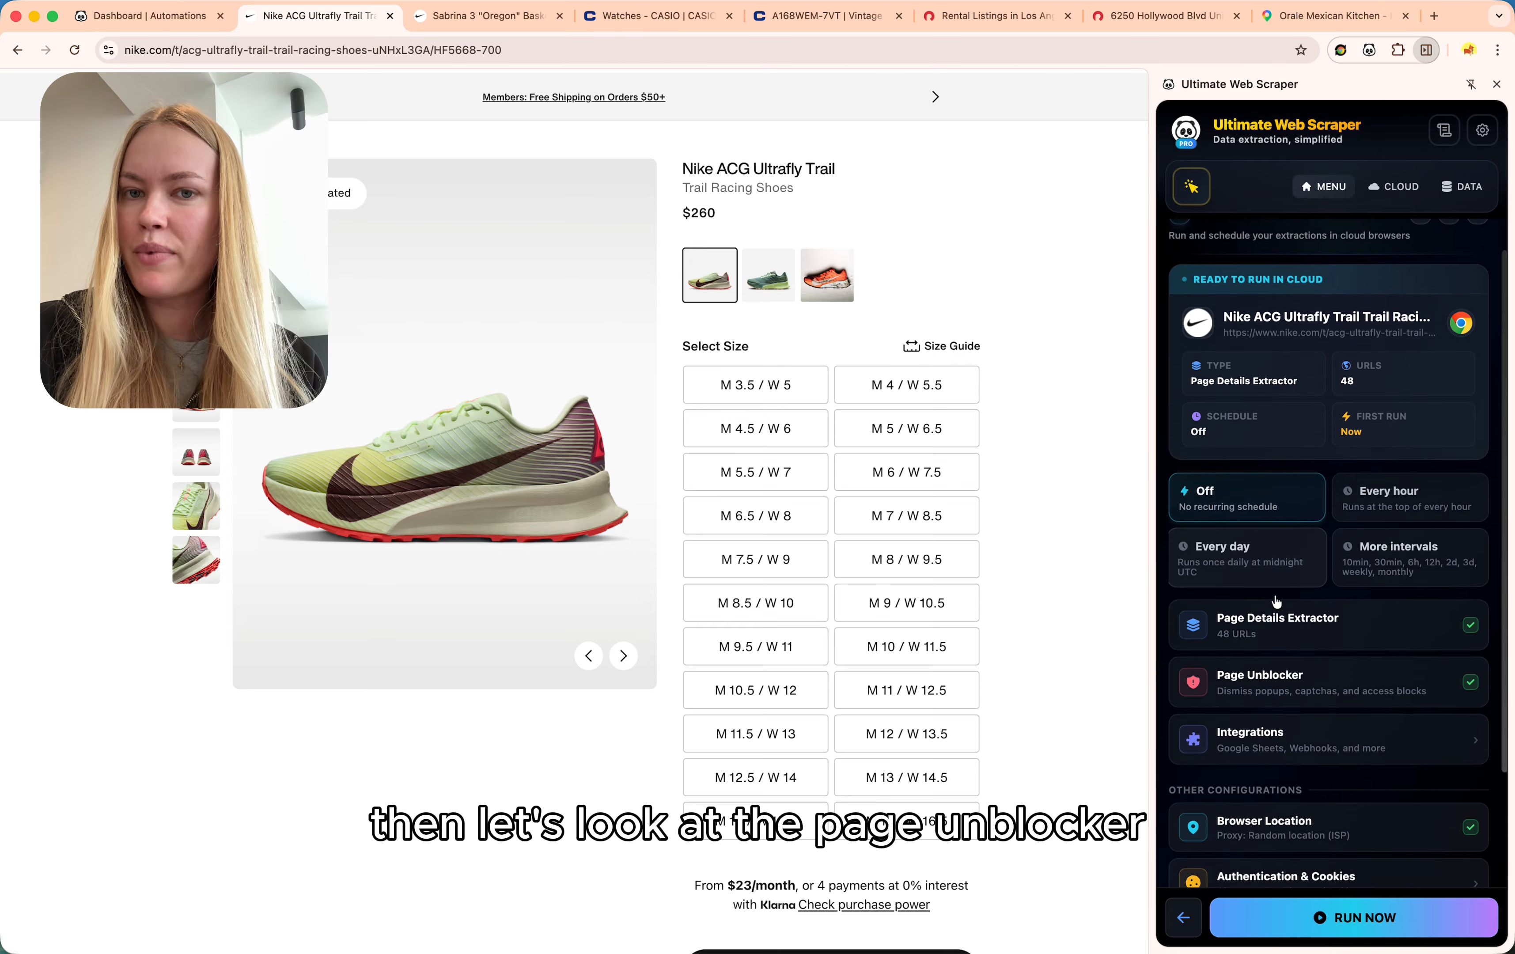
{"action": "scroll", "coordinate": [1278, 607], "scroll_direction": "down", "scroll_amount": 2}
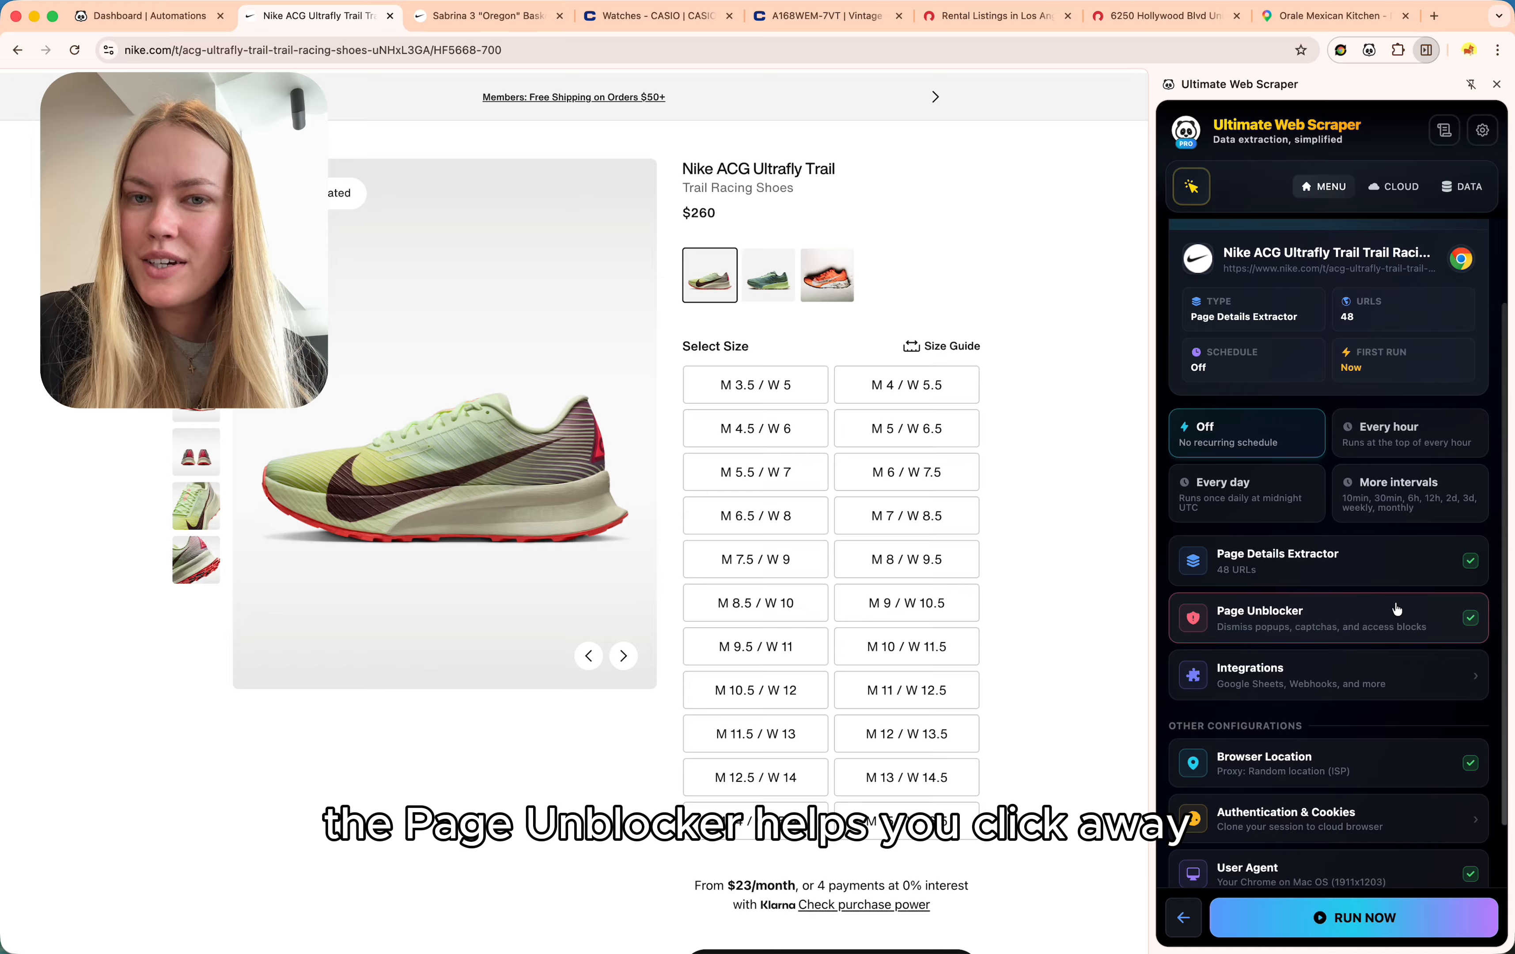
{"action": "left_click", "coordinate": [1371, 610]}
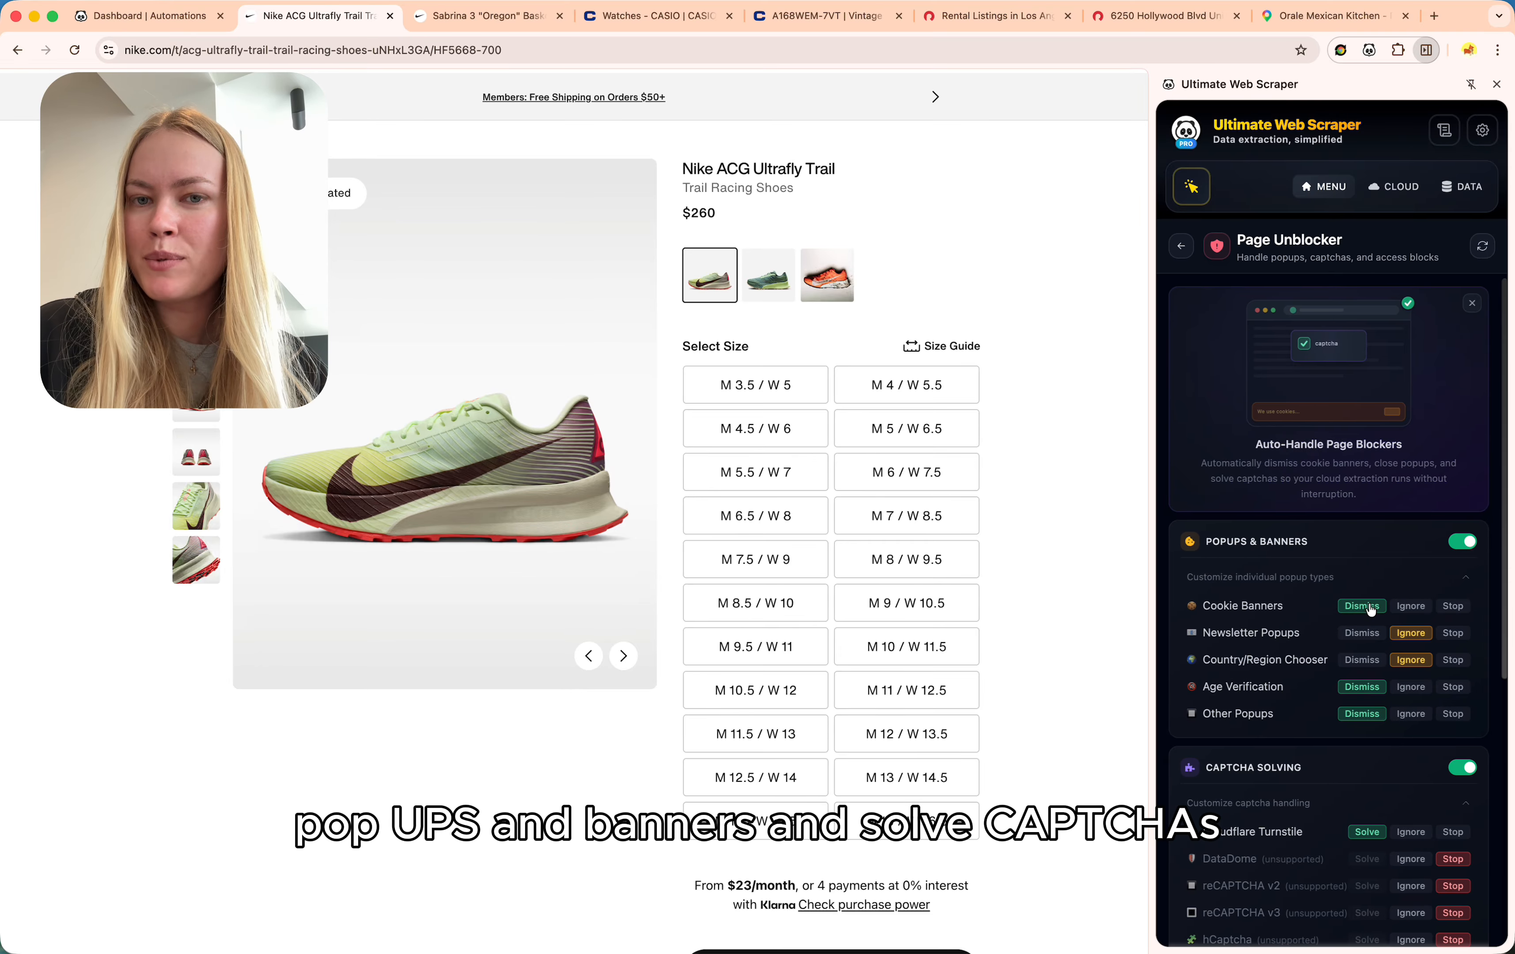
{"action": "scroll", "coordinate": [1384, 560], "scroll_direction": "down", "scroll_amount": 5}
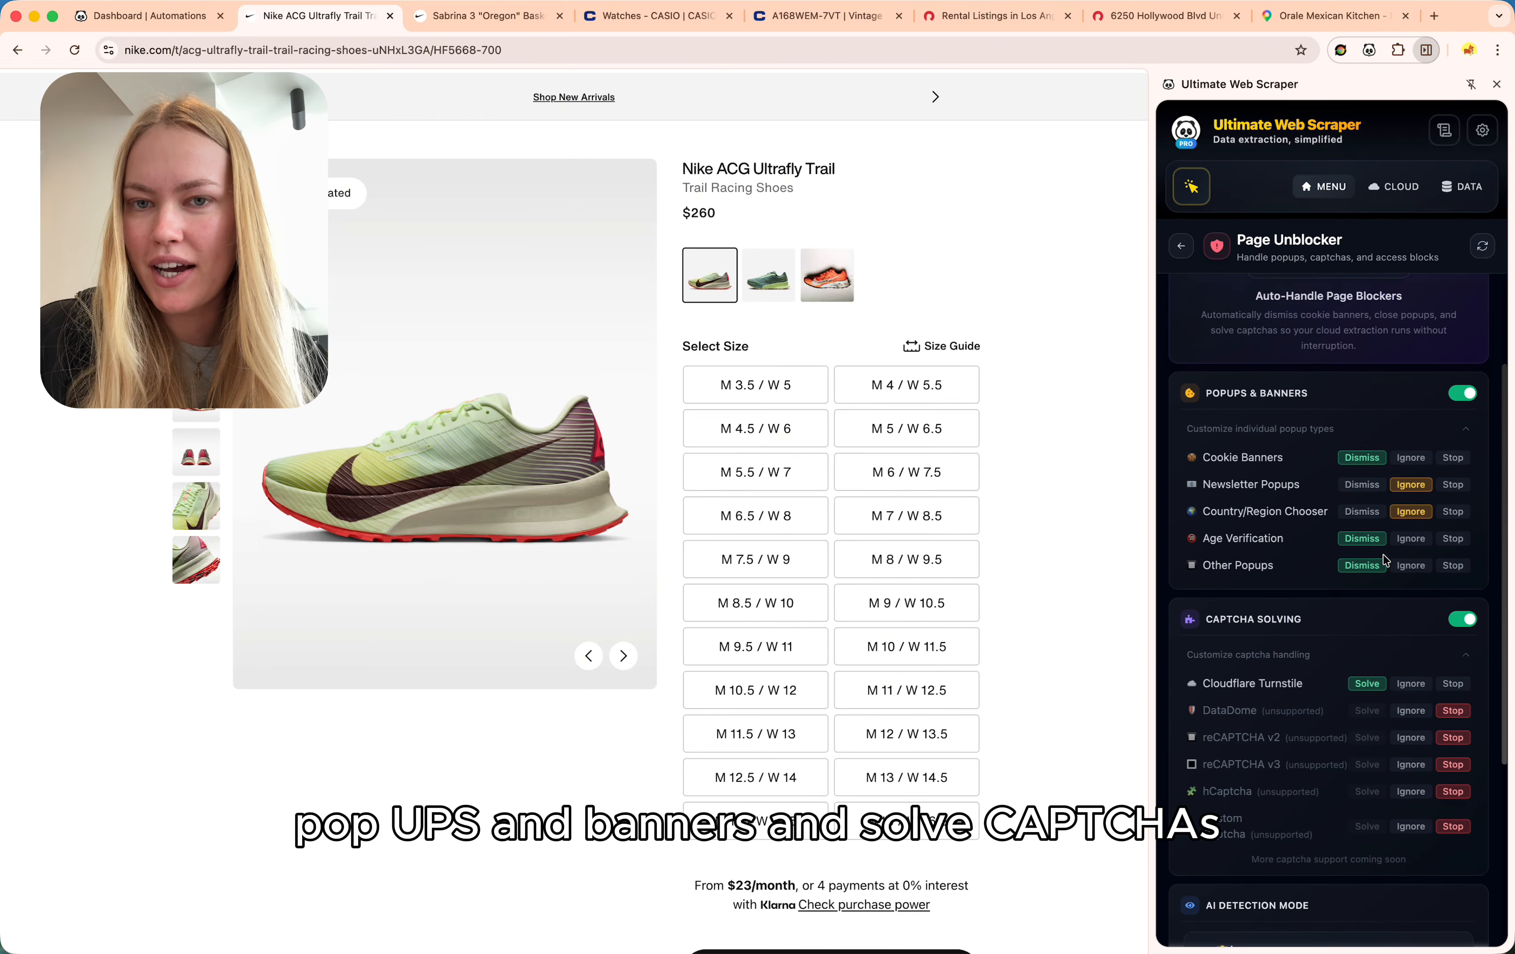
{"action": "scroll", "coordinate": [1385, 560], "scroll_direction": "down", "scroll_amount": 2}
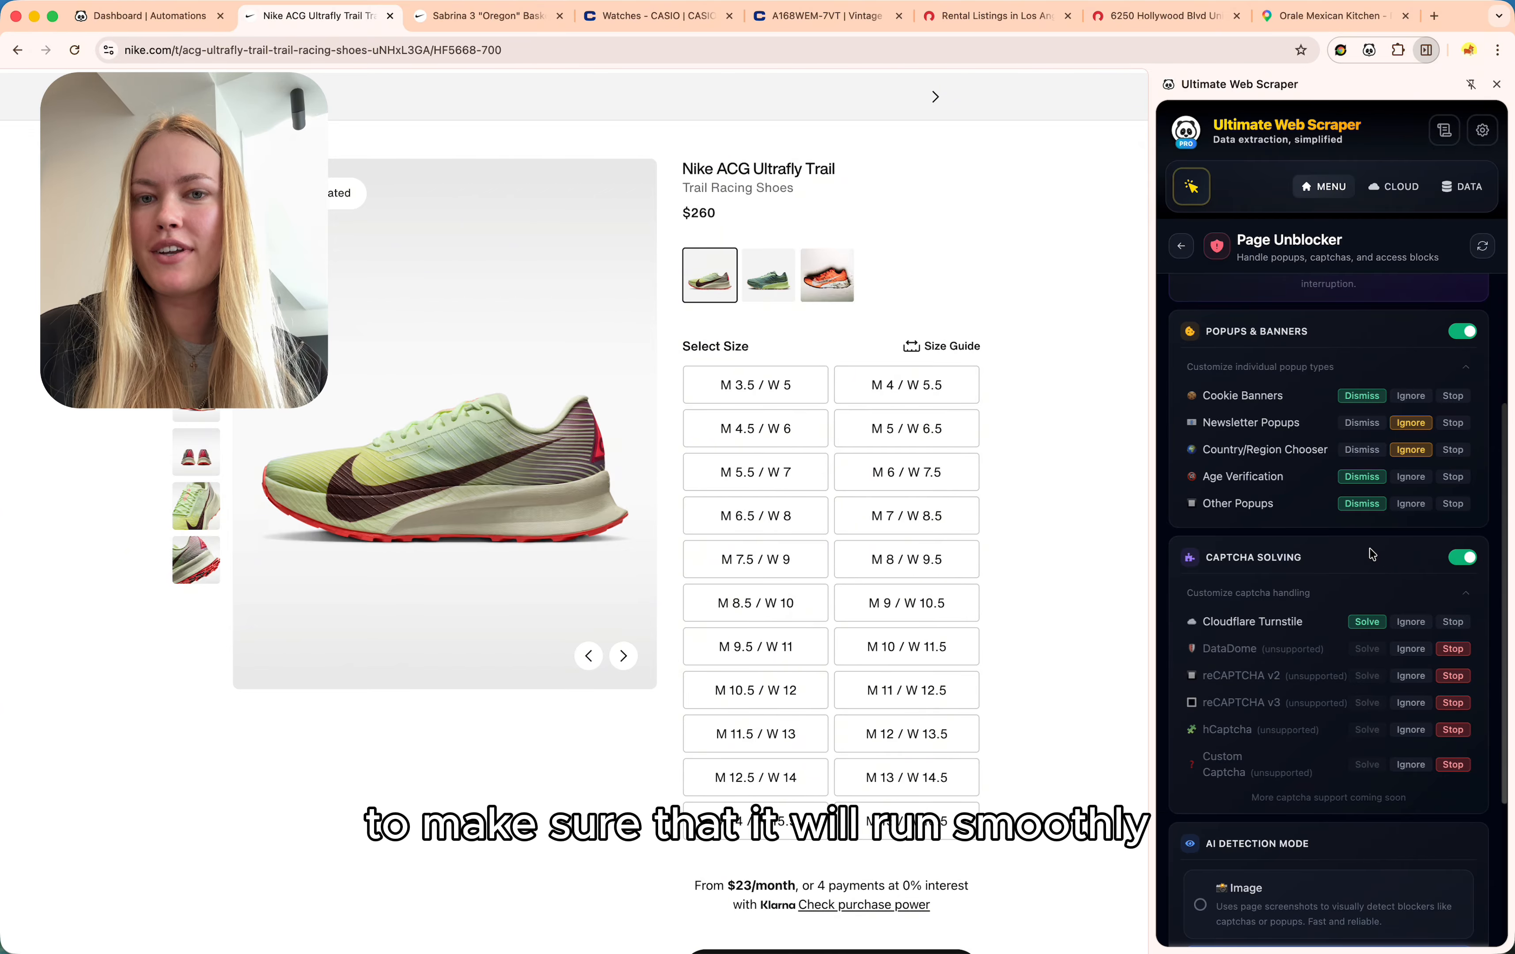
{"action": "left_click", "coordinate": [1178, 253]}
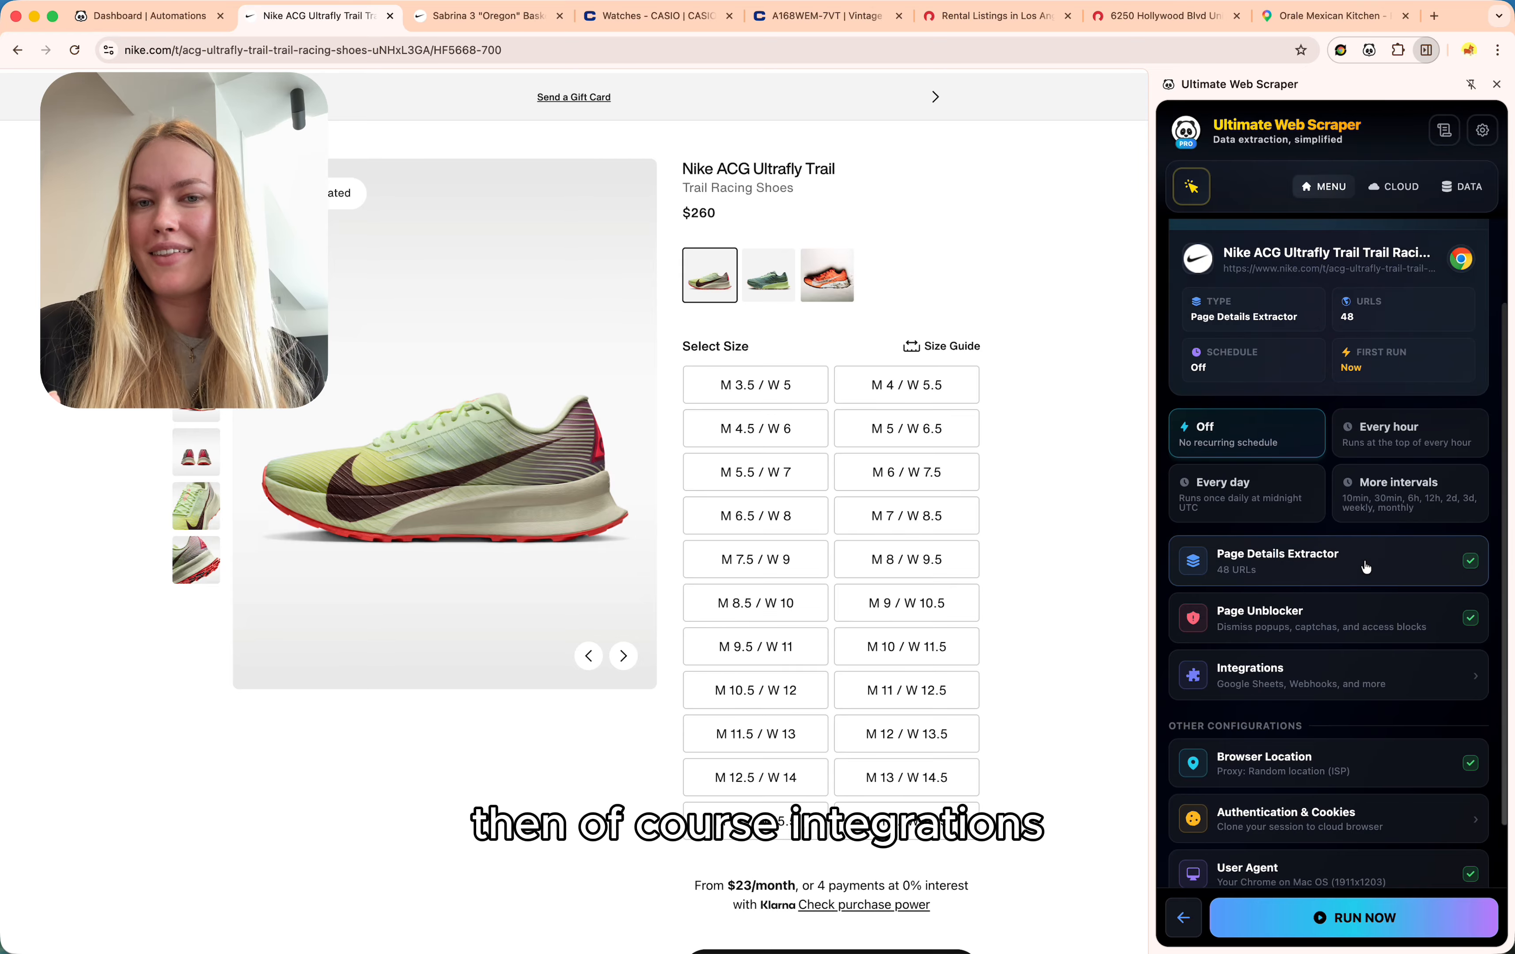
{"action": "scroll", "coordinate": [1365, 571], "scroll_direction": "down", "scroll_amount": 2}
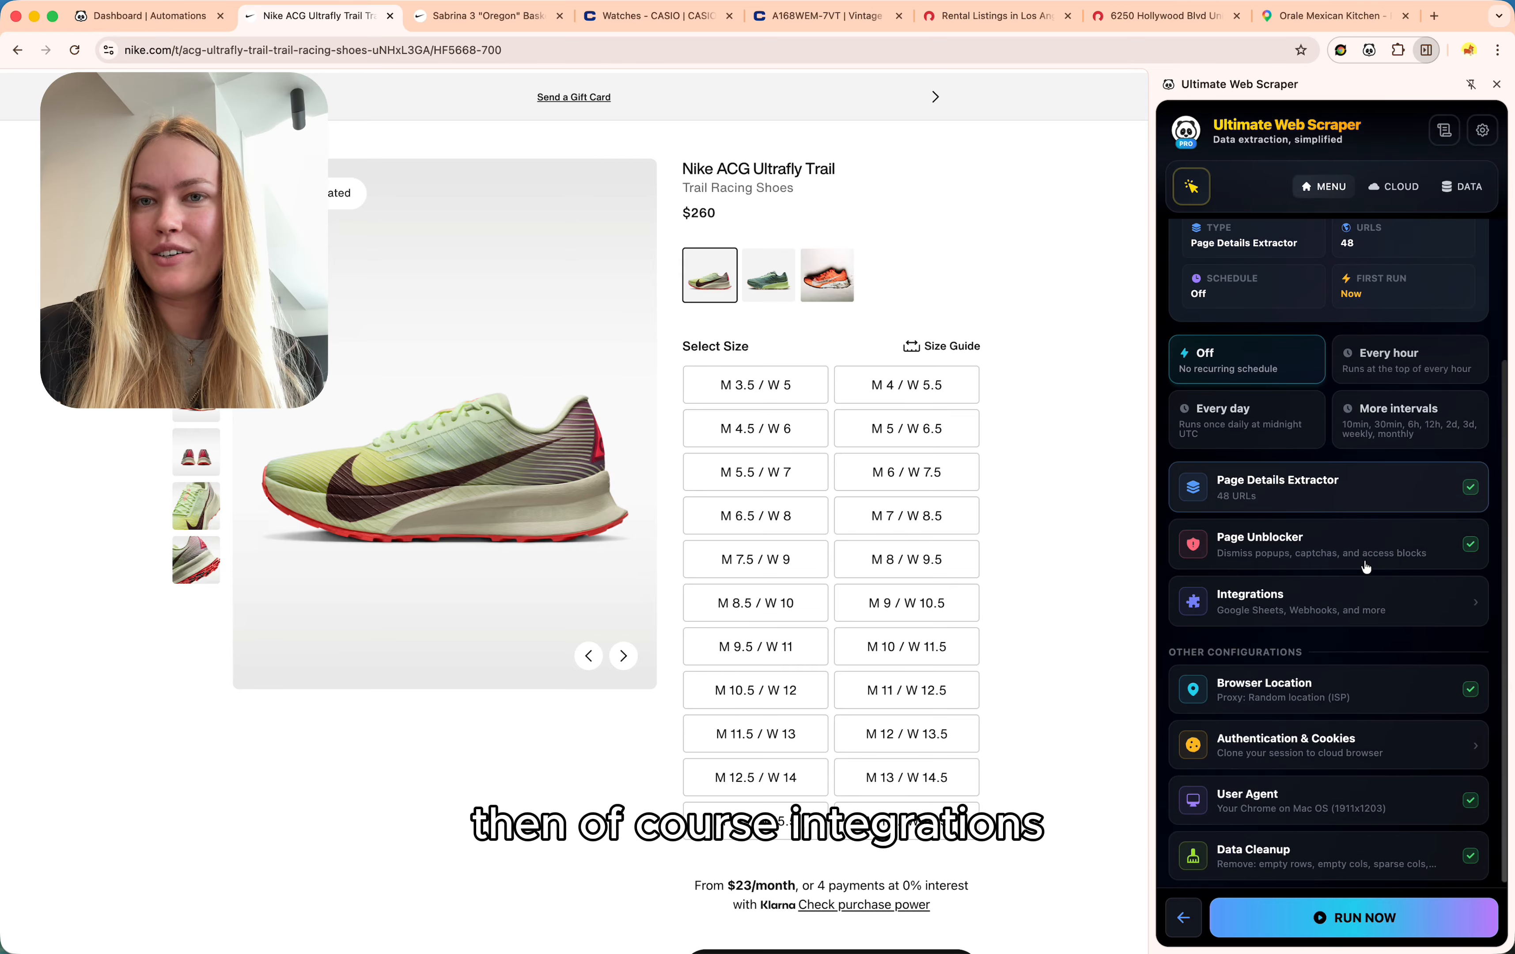
{"action": "left_click", "coordinate": [1362, 605]}
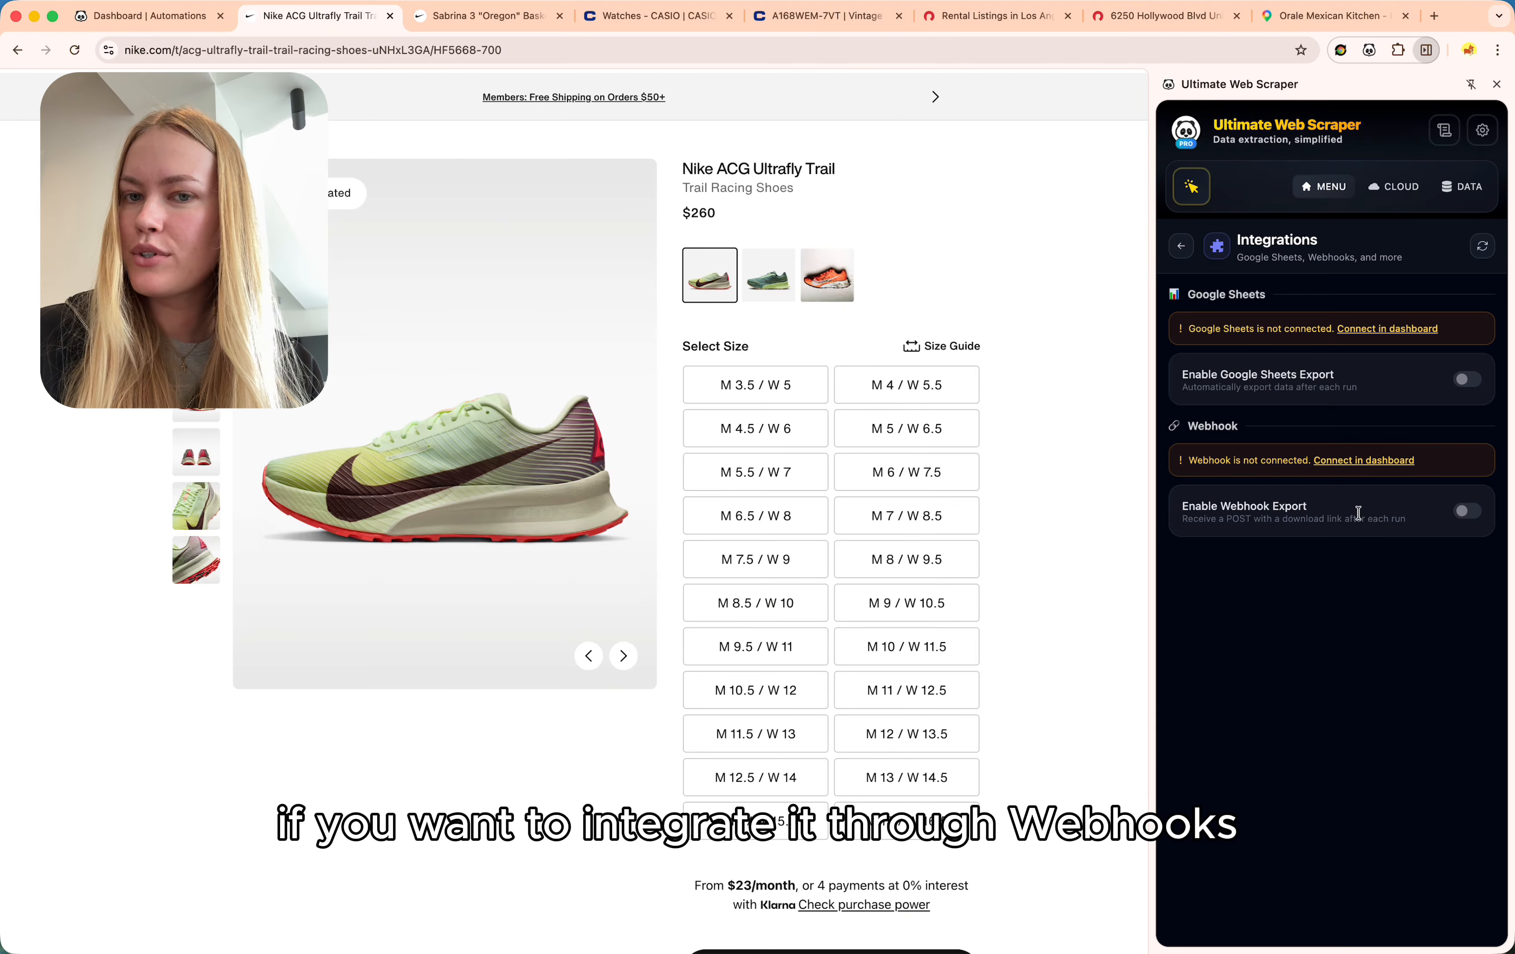
{"action": "left_click", "coordinate": [1182, 248]}
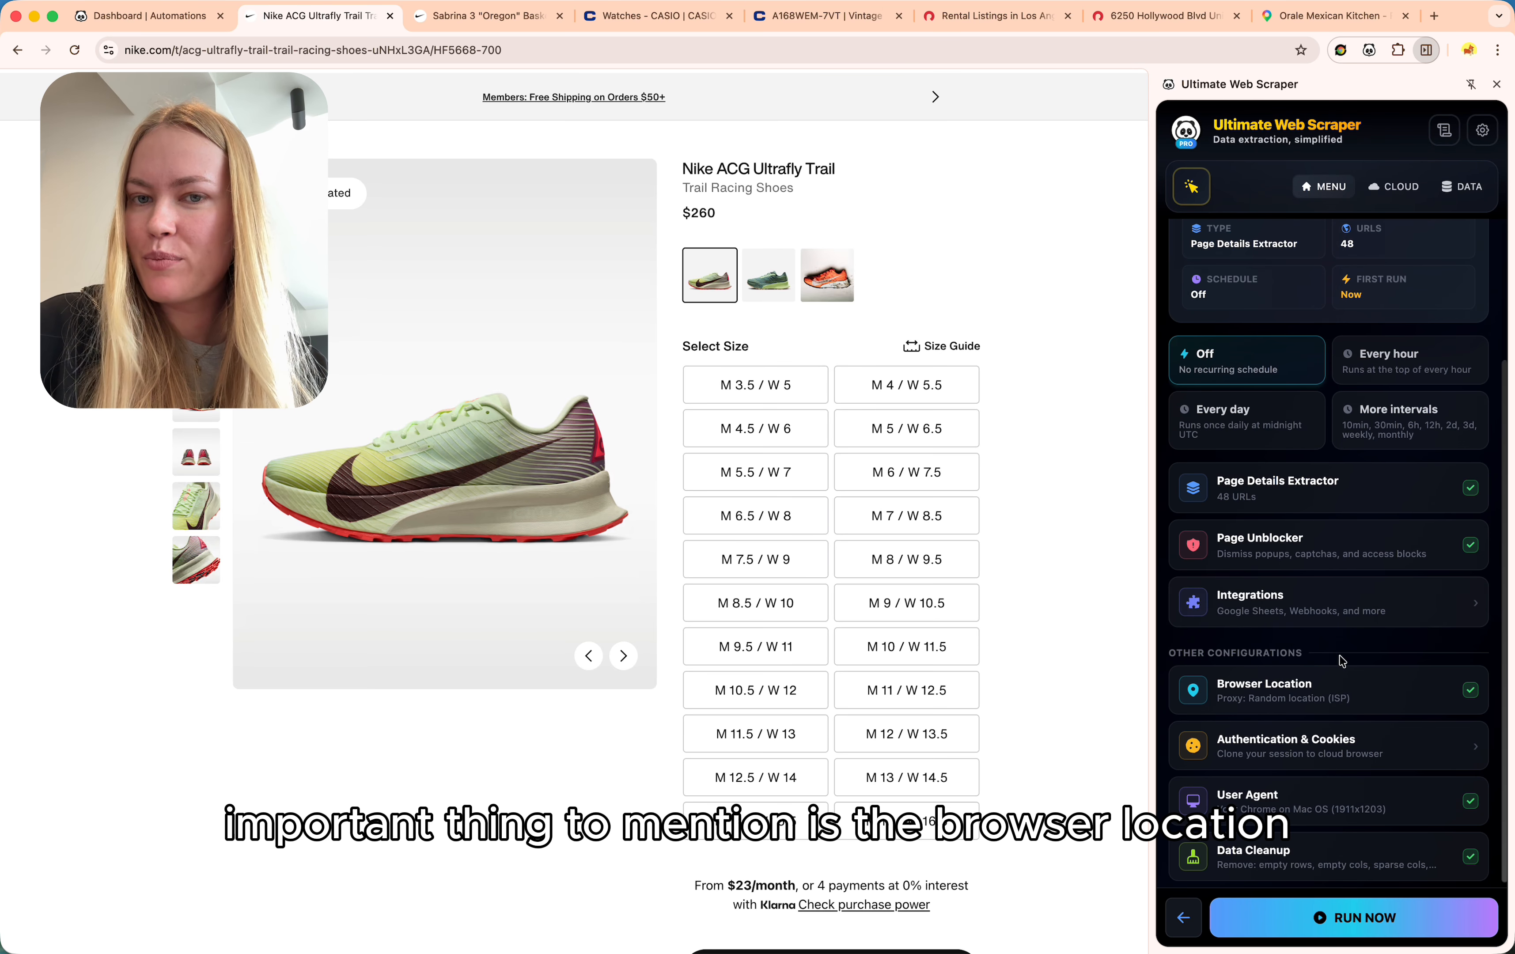
{"action": "left_click", "coordinate": [1363, 690]}
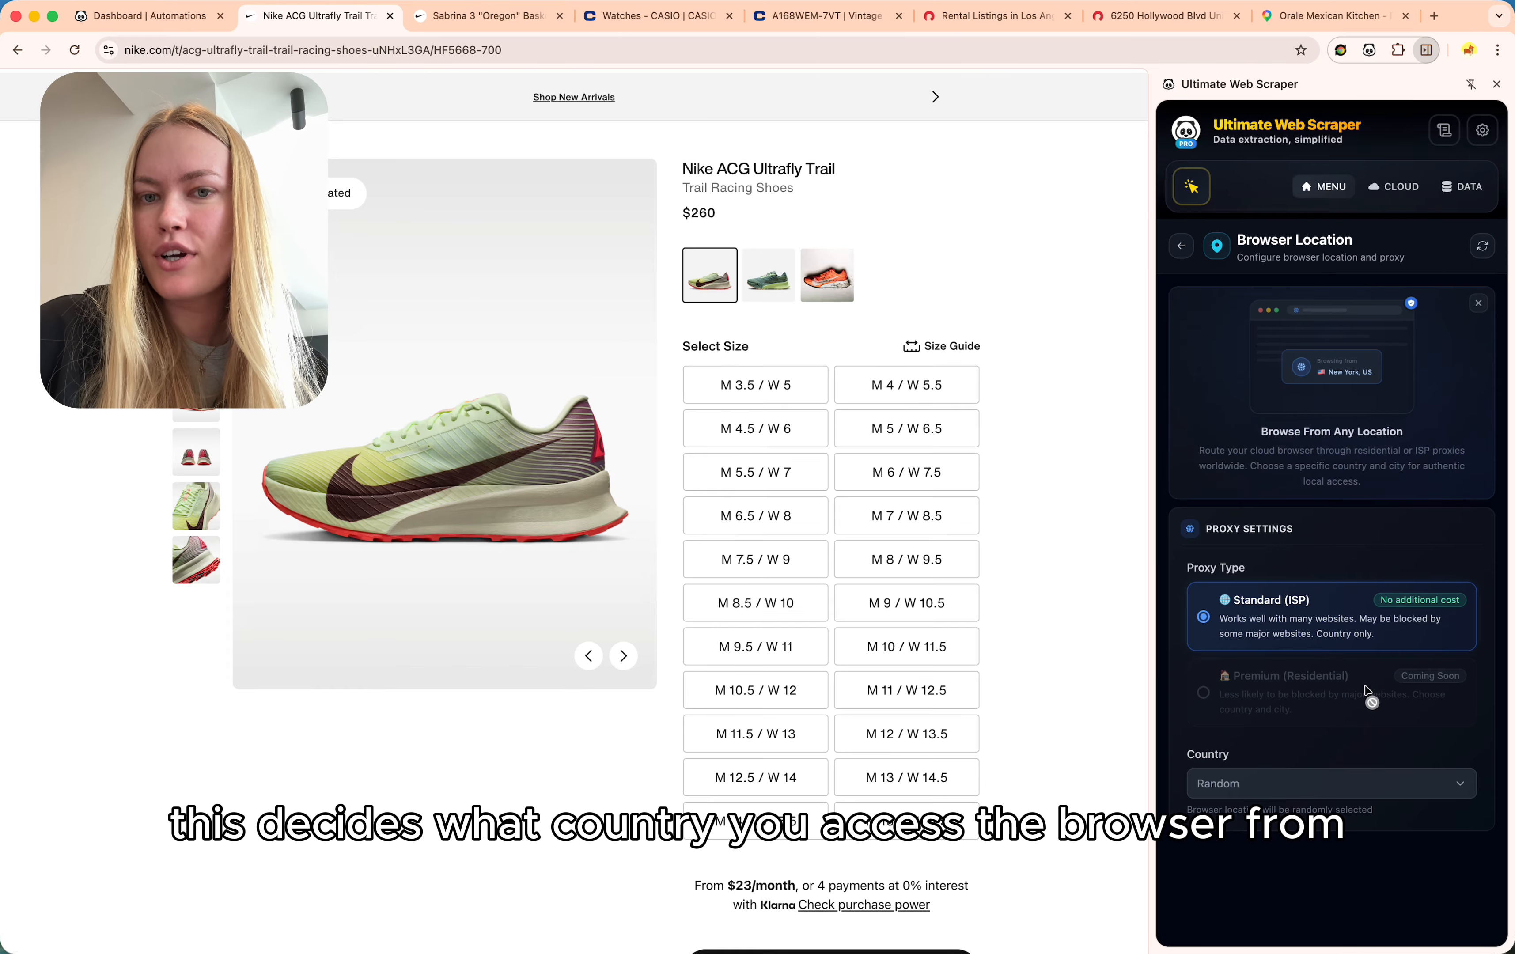
{"action": "left_click", "coordinate": [1333, 789]}
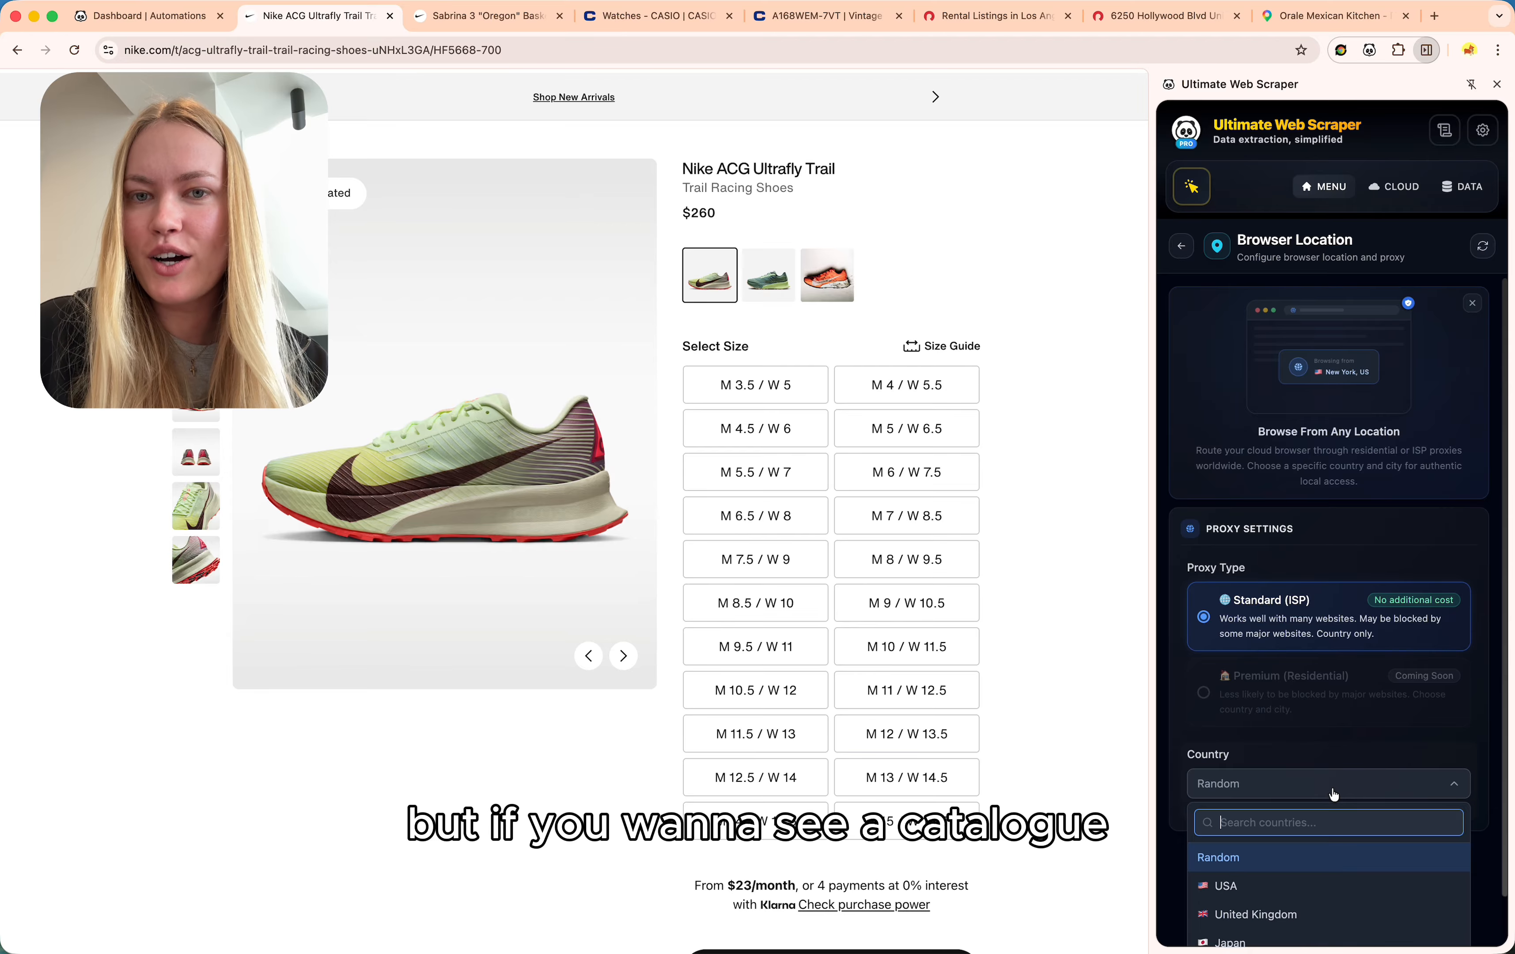
{"action": "scroll", "coordinate": [1333, 798], "scroll_direction": "down", "scroll_amount": 2}
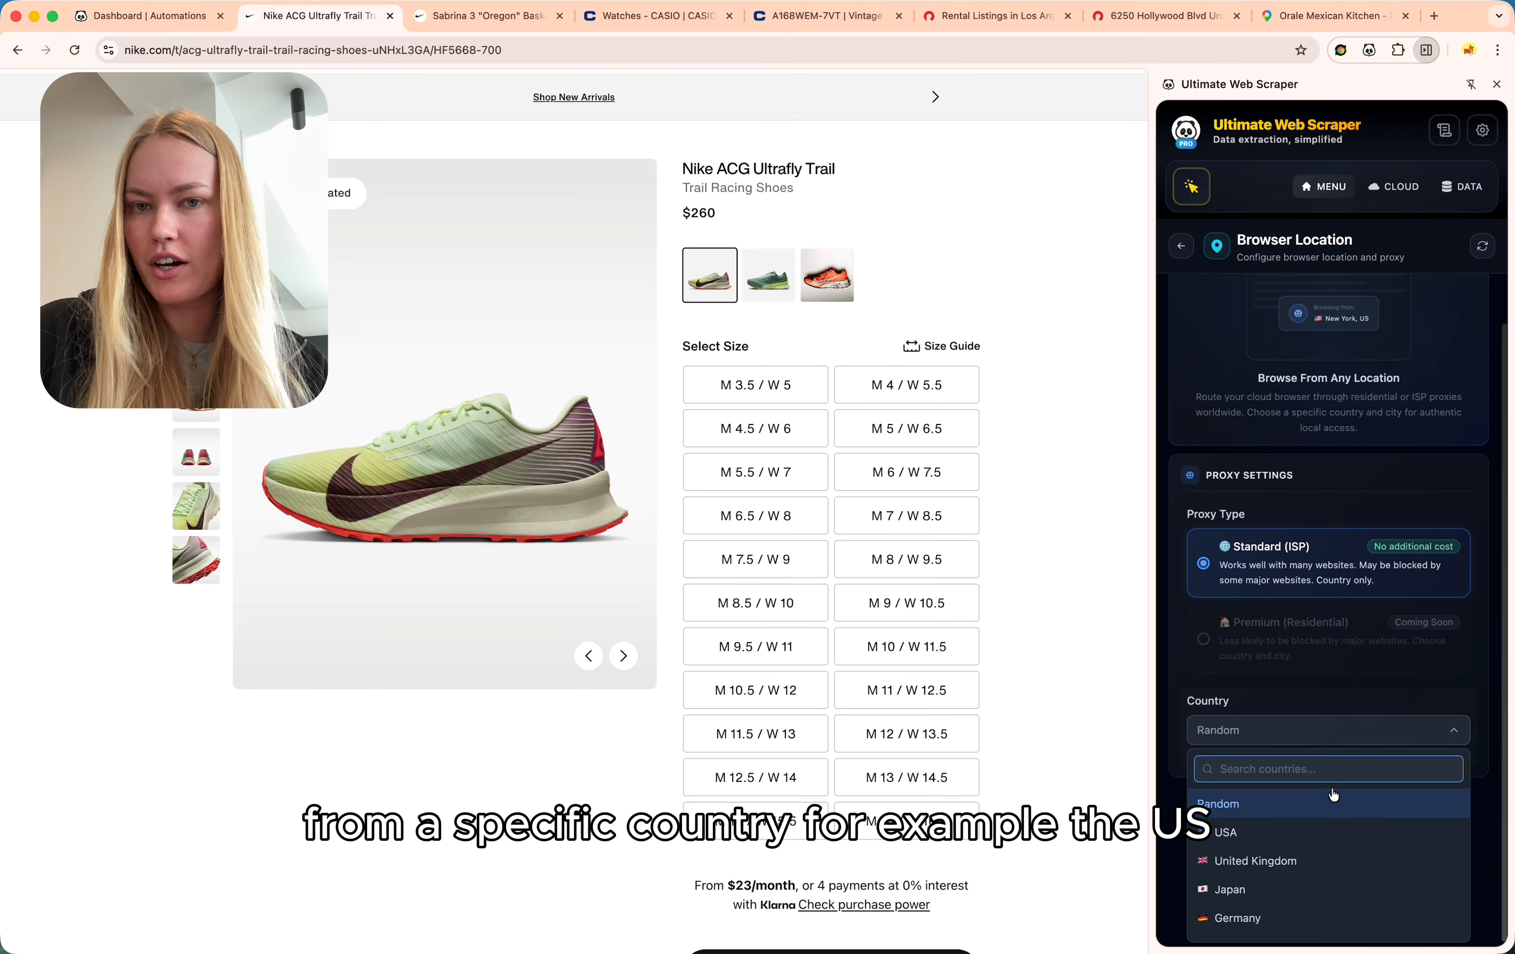
{"action": "left_click", "coordinate": [1290, 840]}
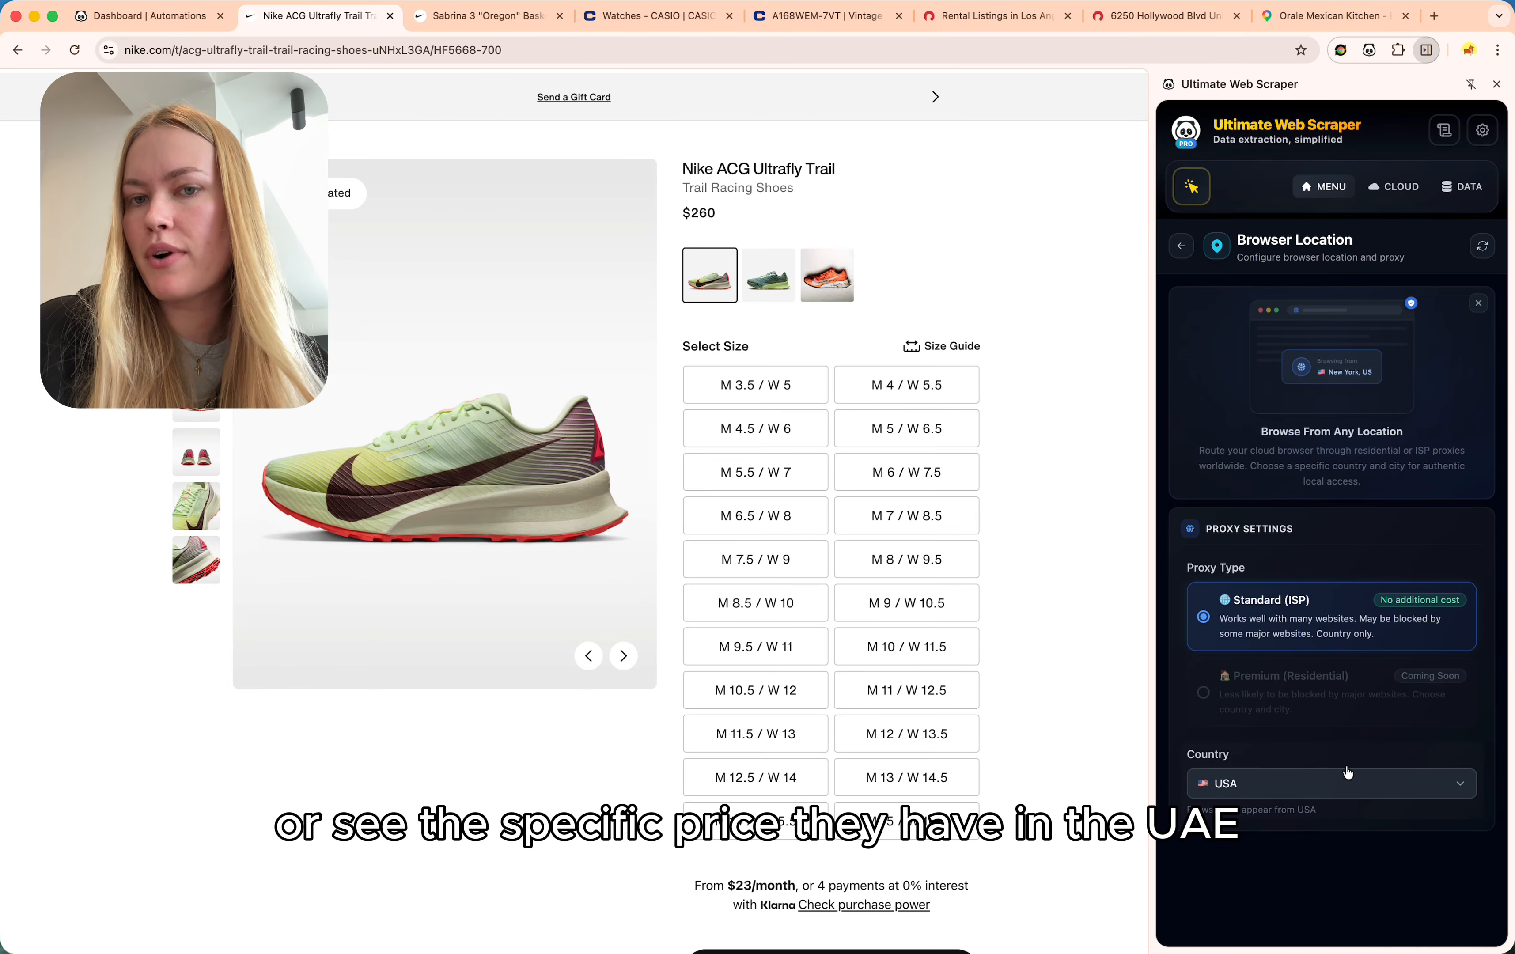
{"action": "left_click", "coordinate": [1182, 253]}
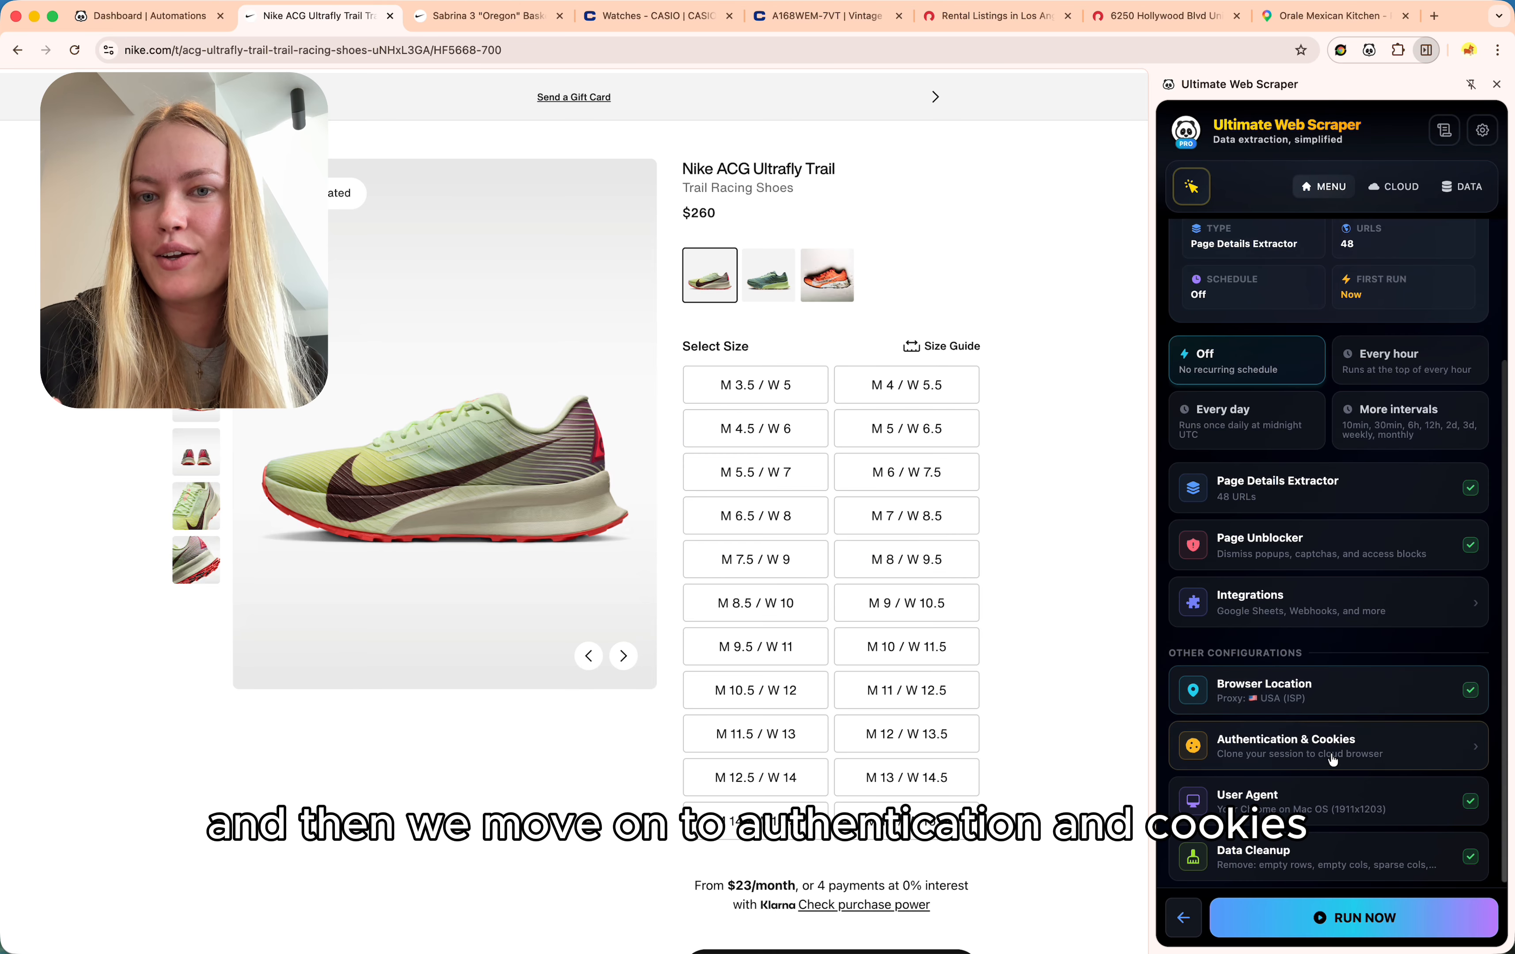
Check the Authentication & Cookies settings, choose the Every hour schedule, and run and schedule the task.
{"action": "left_click", "coordinate": [1408, 753]}
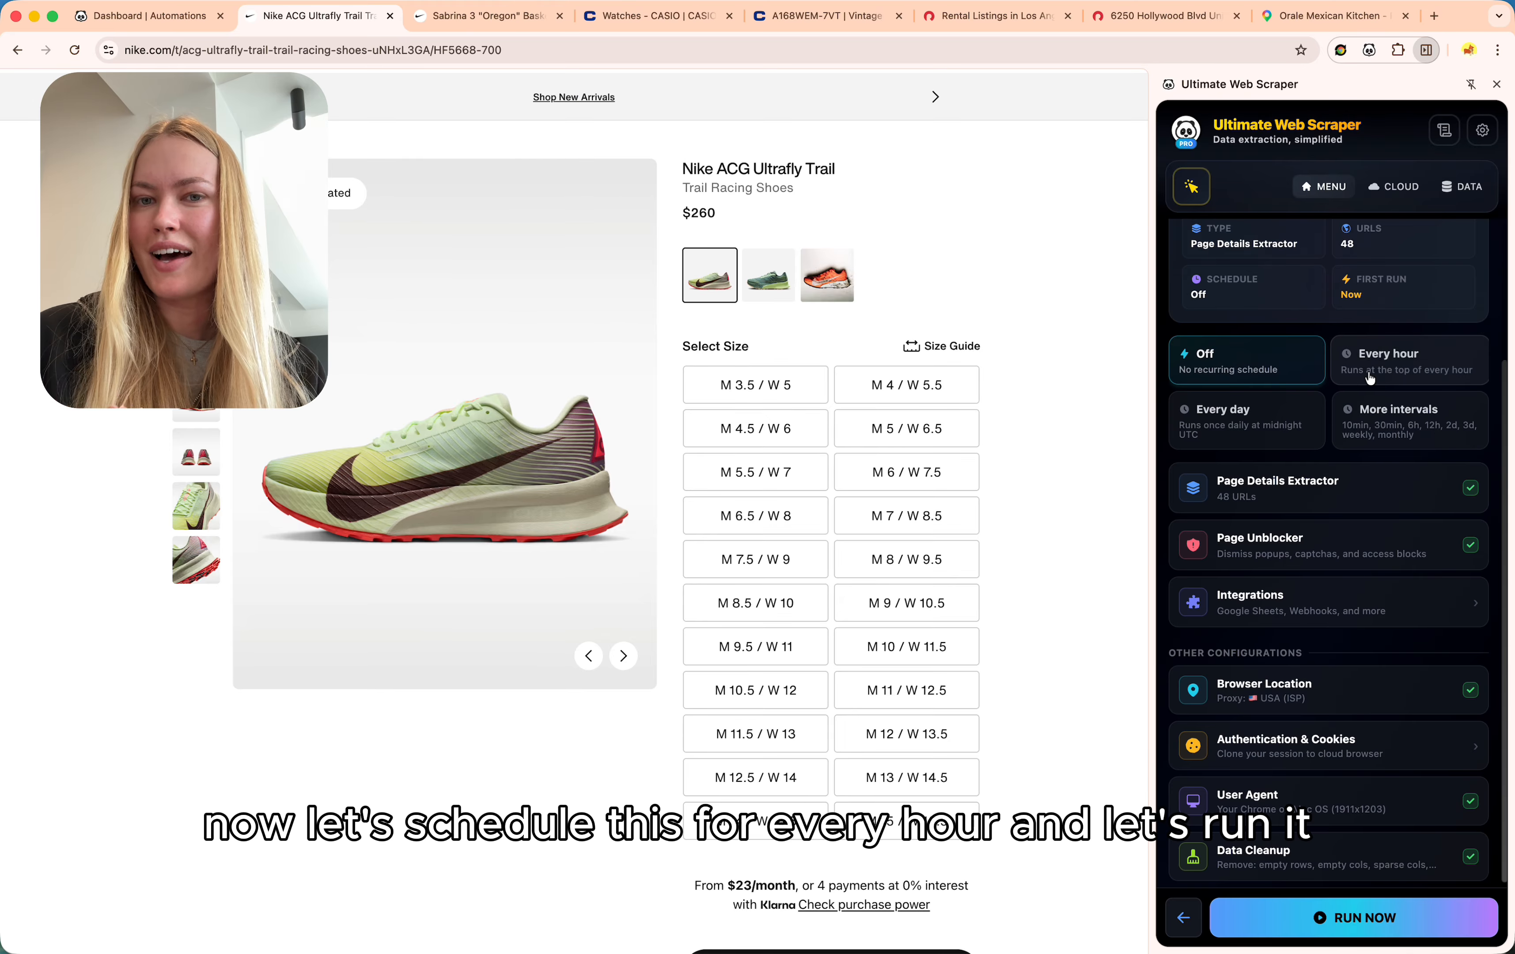
{"action": "left_click", "coordinate": [1375, 376]}
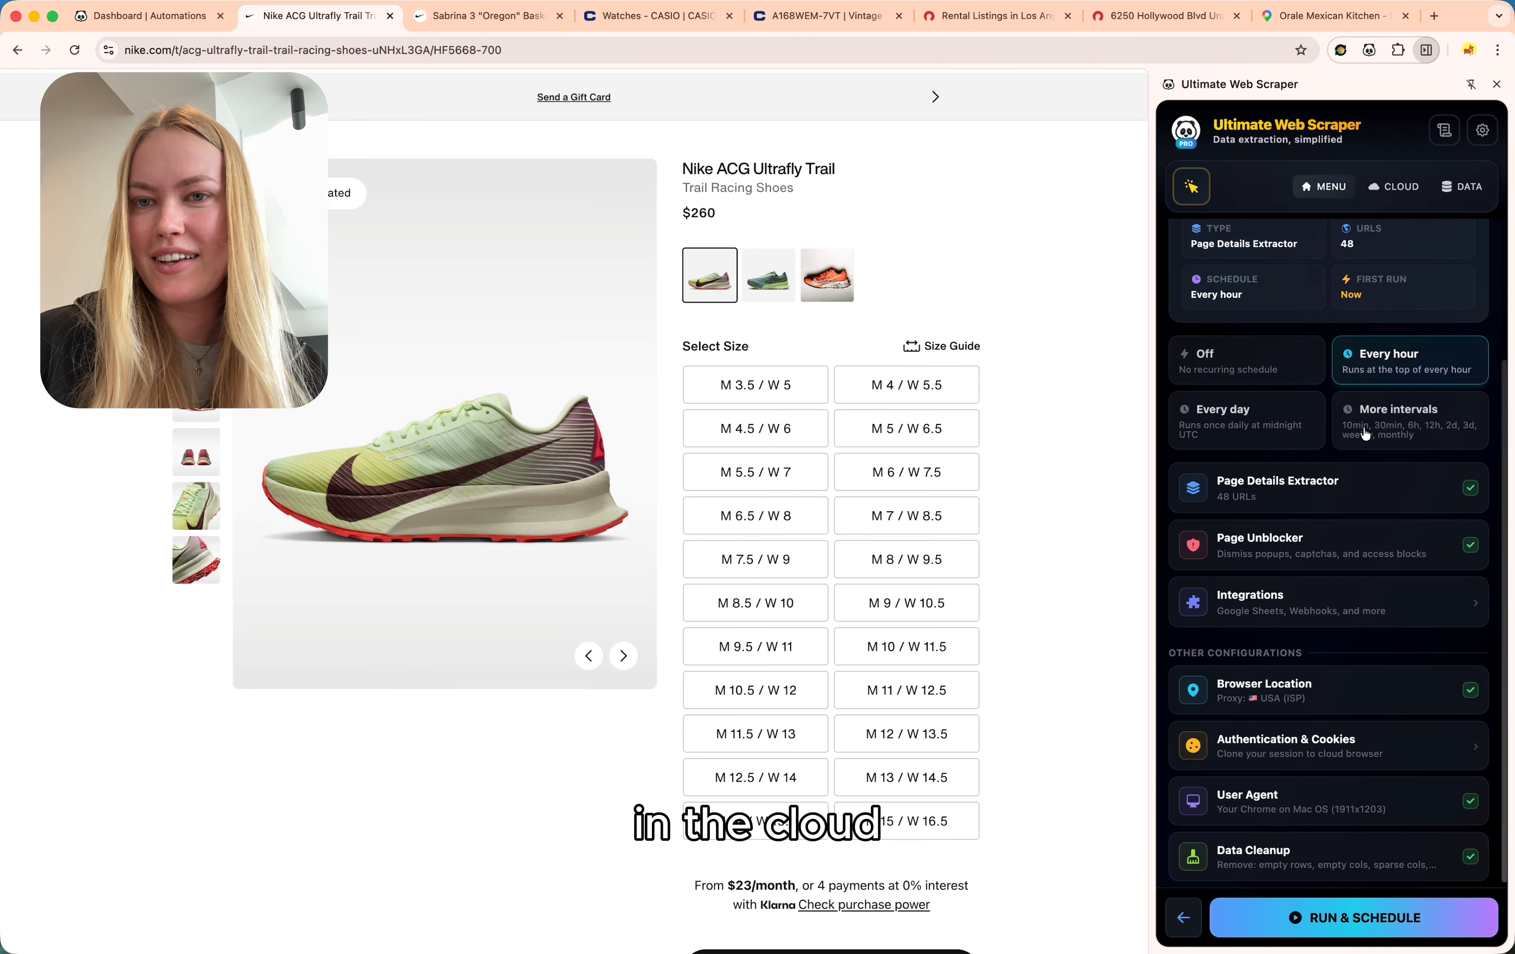
{"action": "left_click", "coordinate": [1304, 929]}
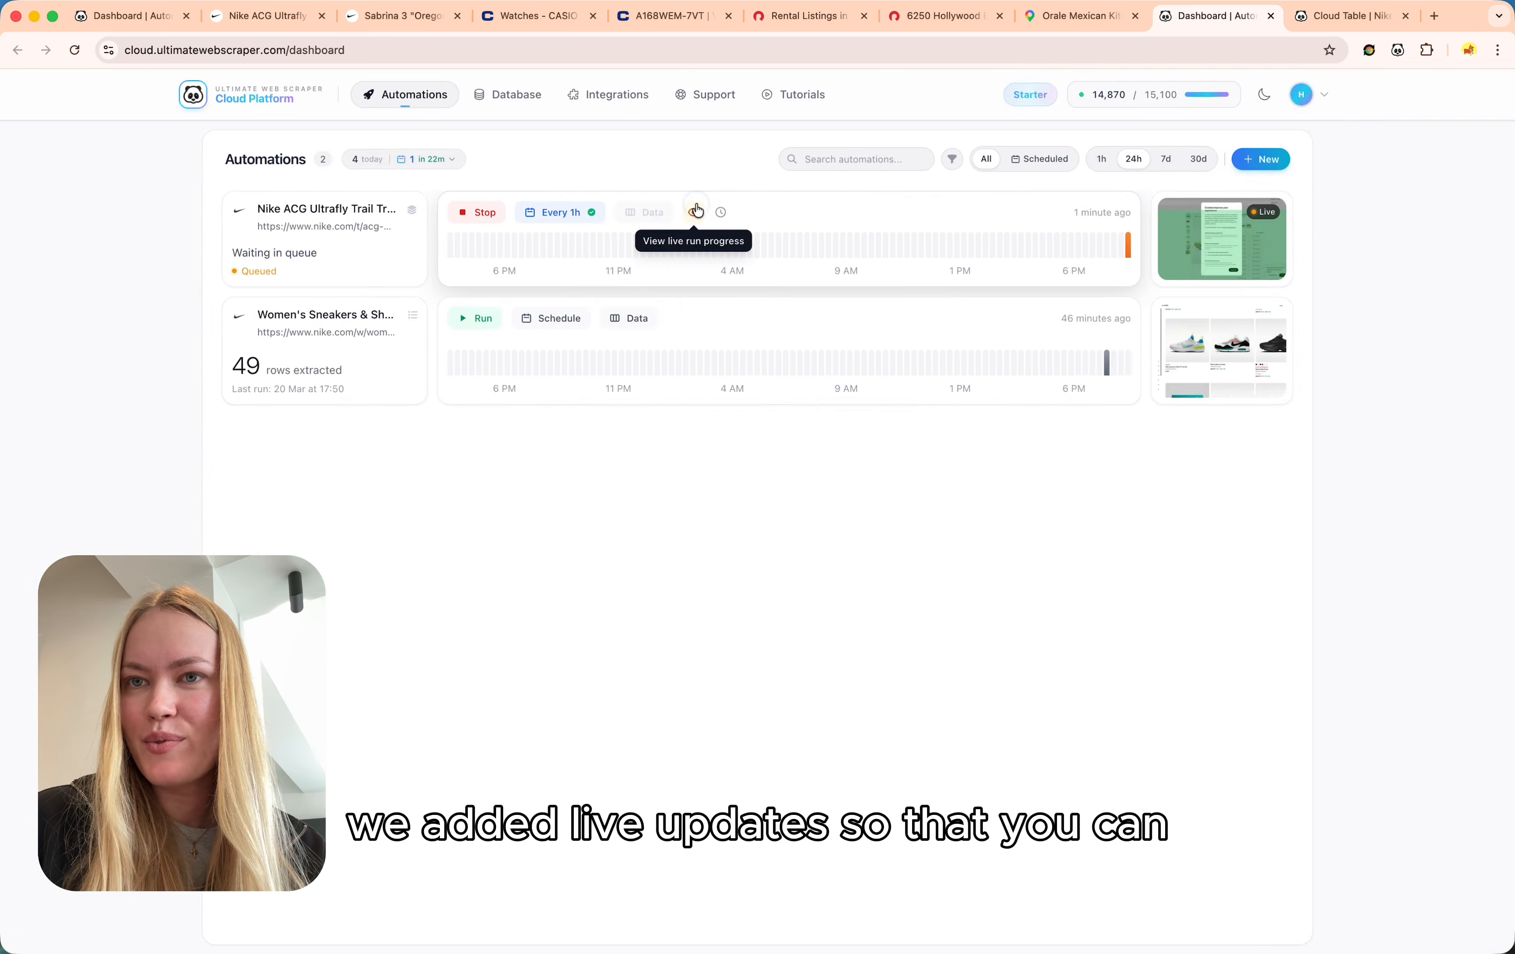
Watch the Nike run's details and enlarge a progress screenshot until 48 rows are extracted, then close the run details.
{"action": "left_click", "coordinate": [694, 210]}
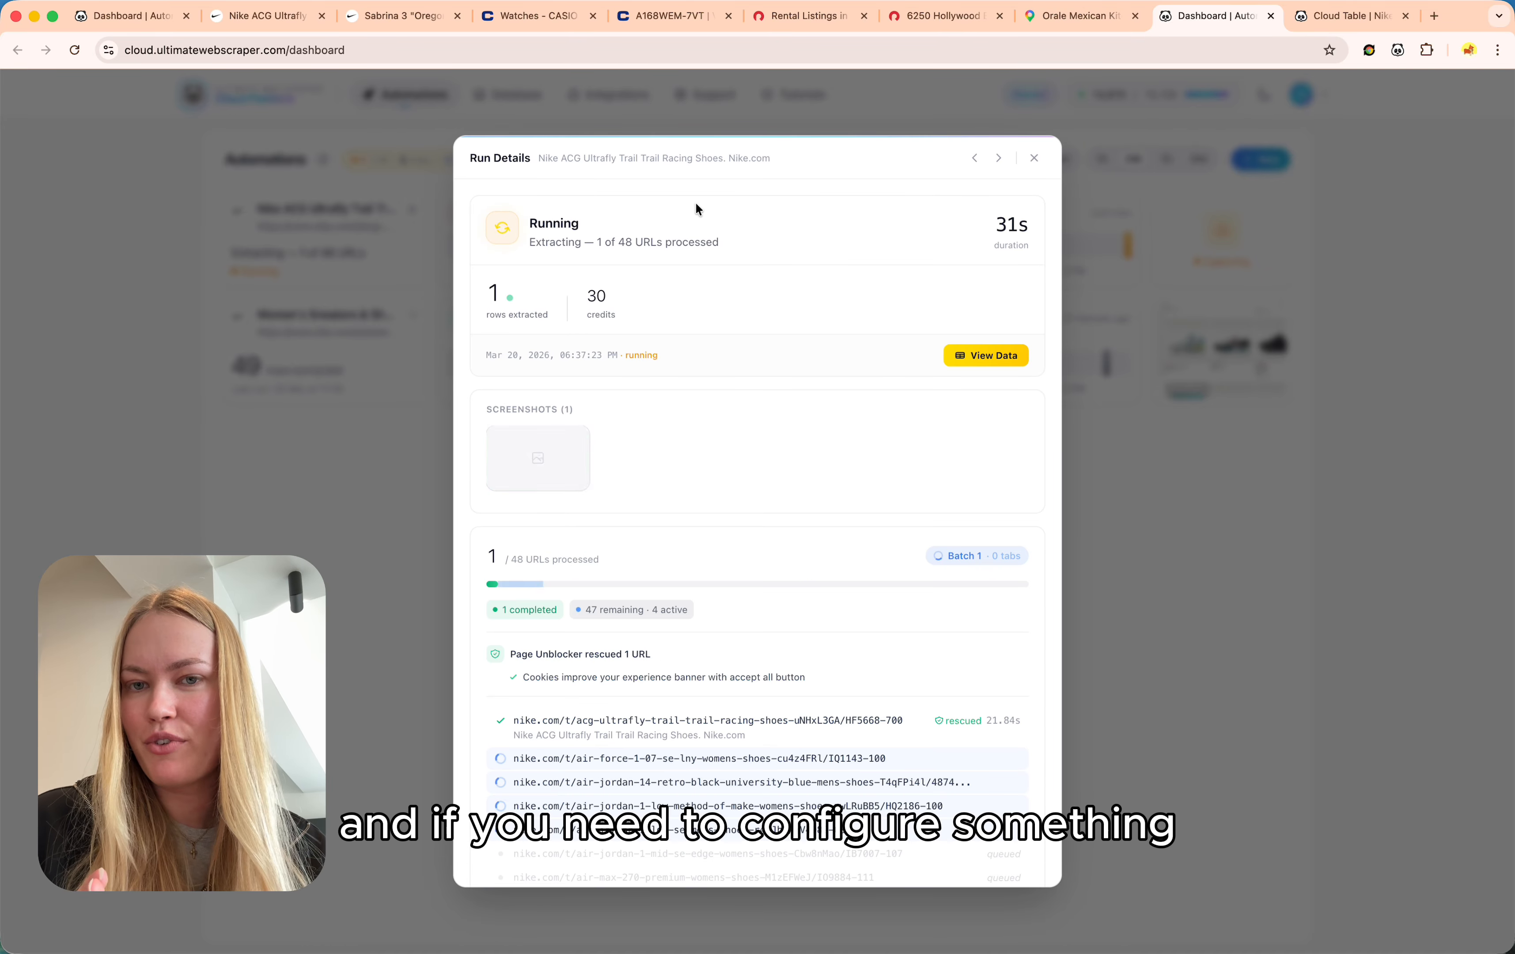
{"action": "left_click", "coordinate": [534, 460]}
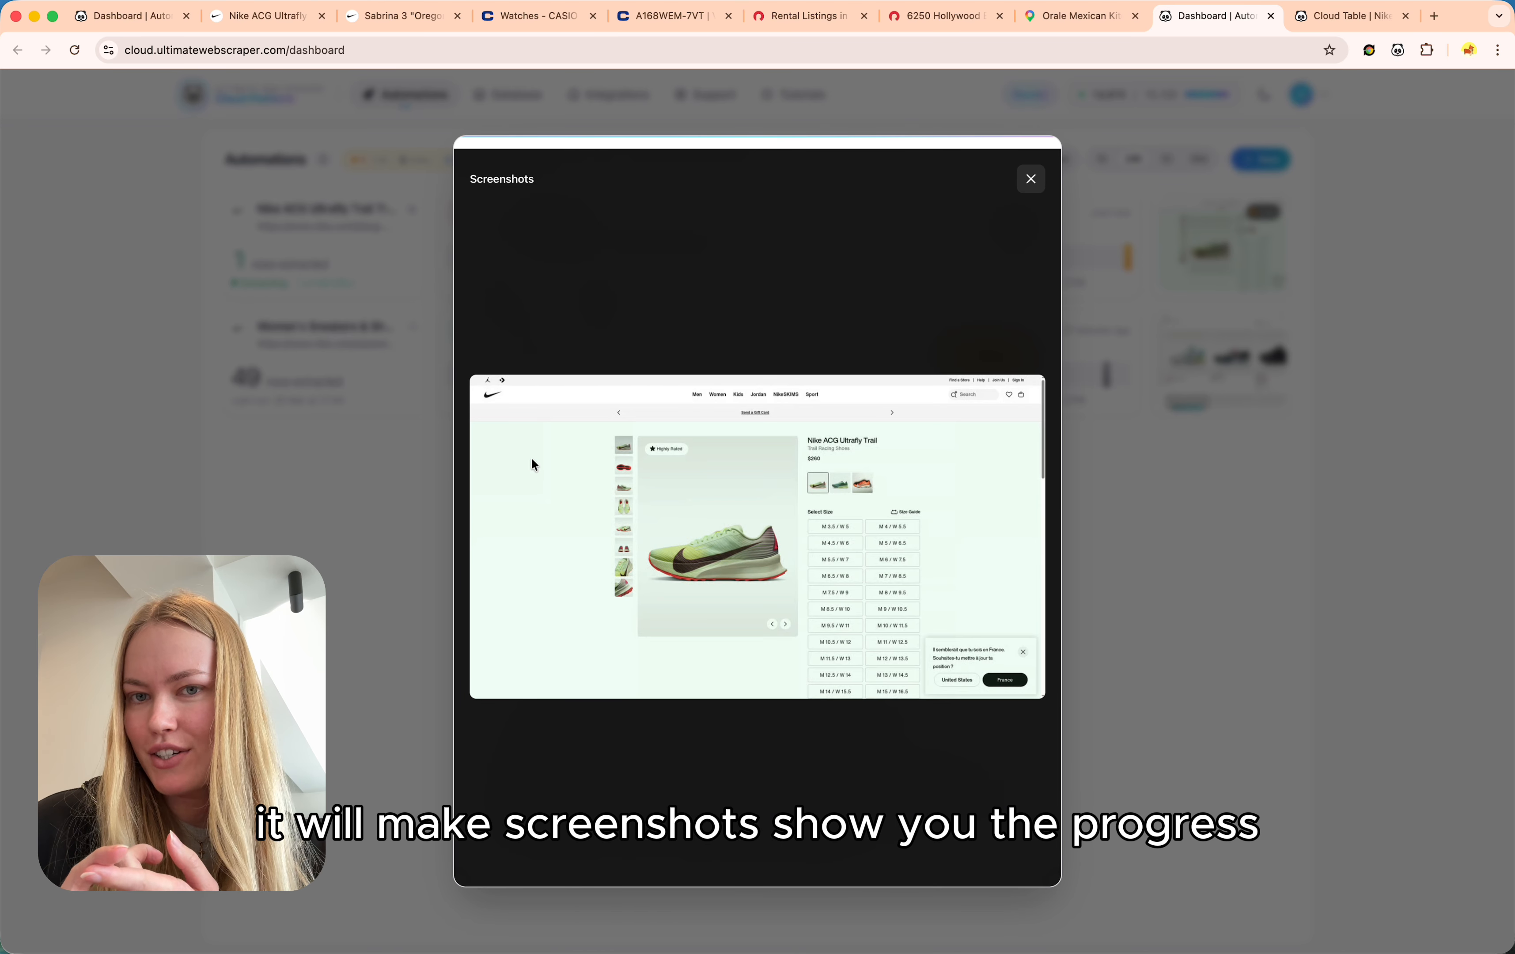
{"action": "left_click", "coordinate": [1029, 176]}
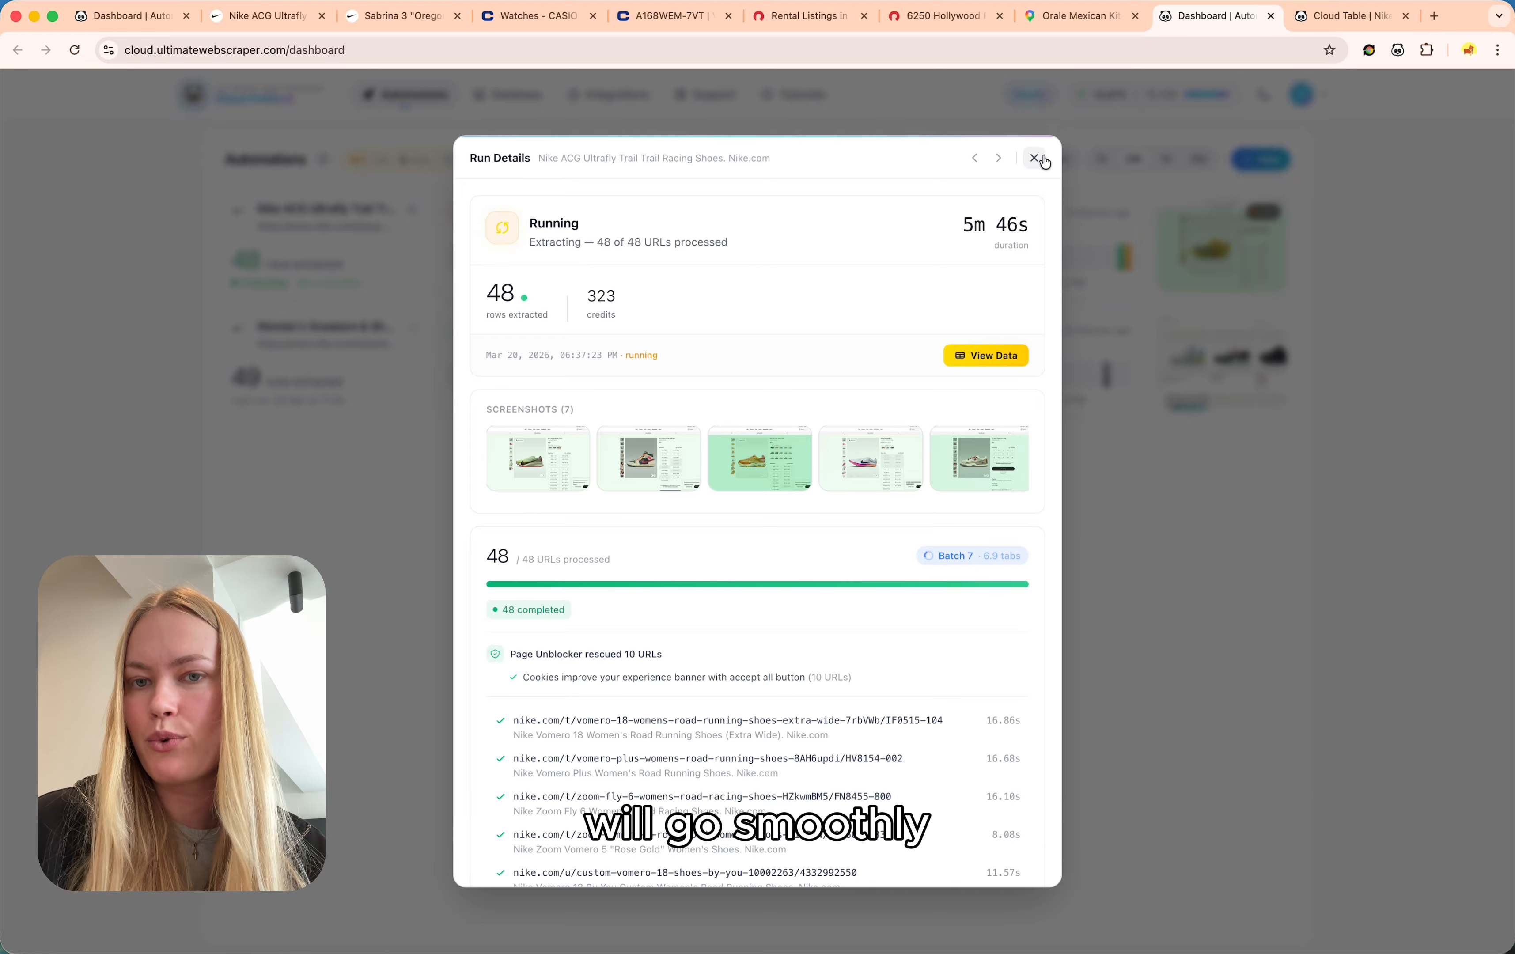
{"action": "left_click", "coordinate": [1044, 161]}
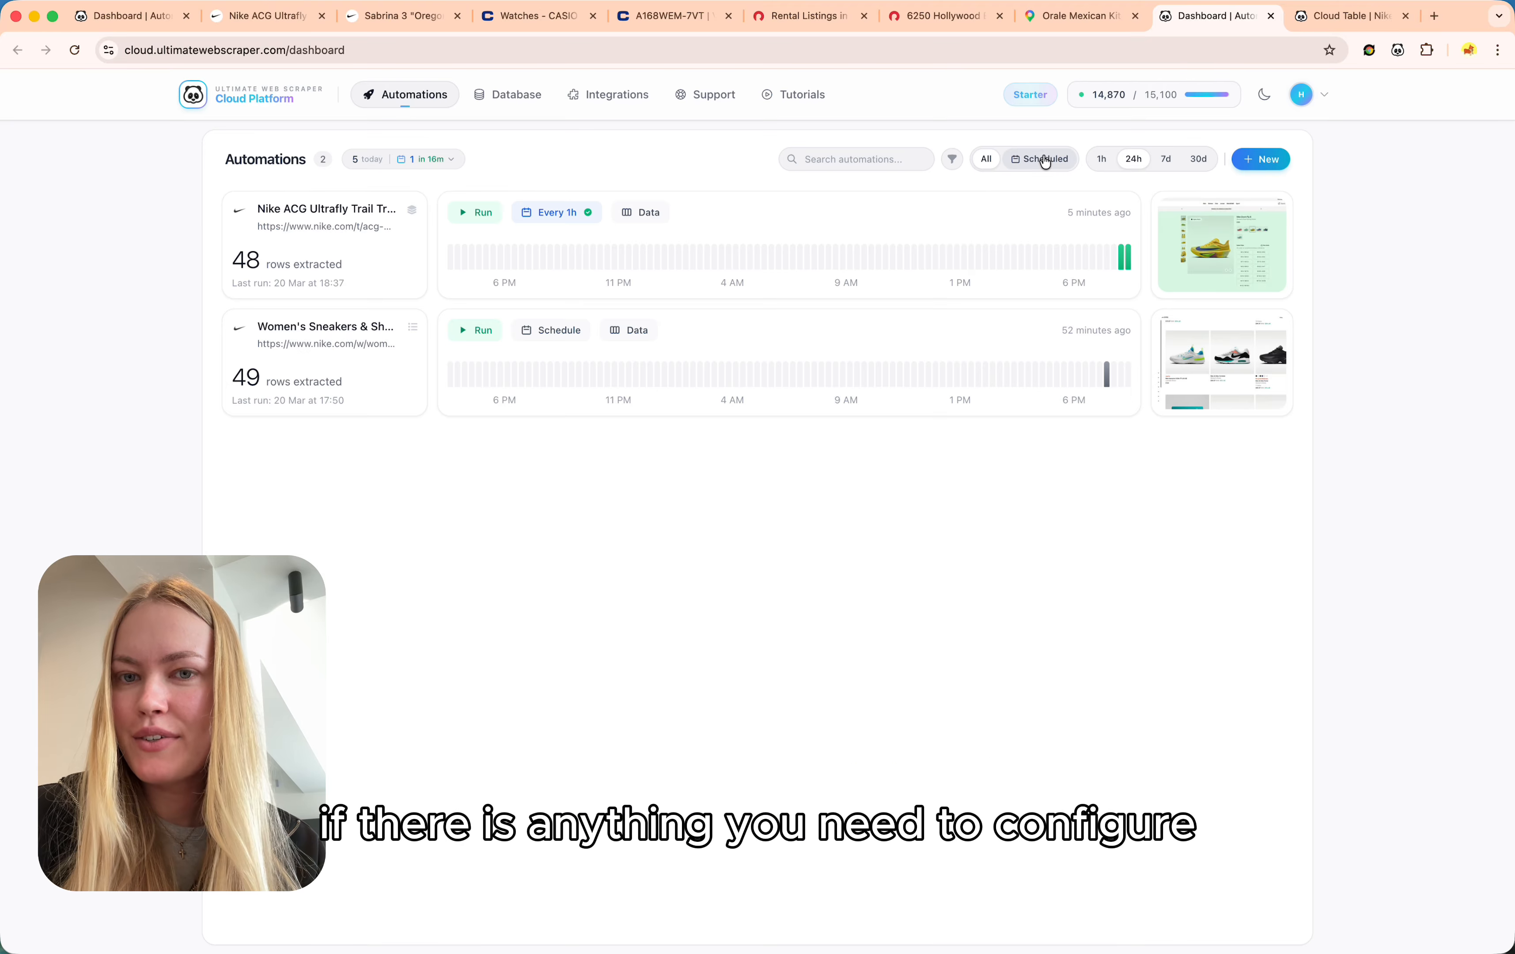
Change the Nike automation's browser location proxy country from USA to Italy and save.
{"action": "left_click", "coordinate": [409, 275]}
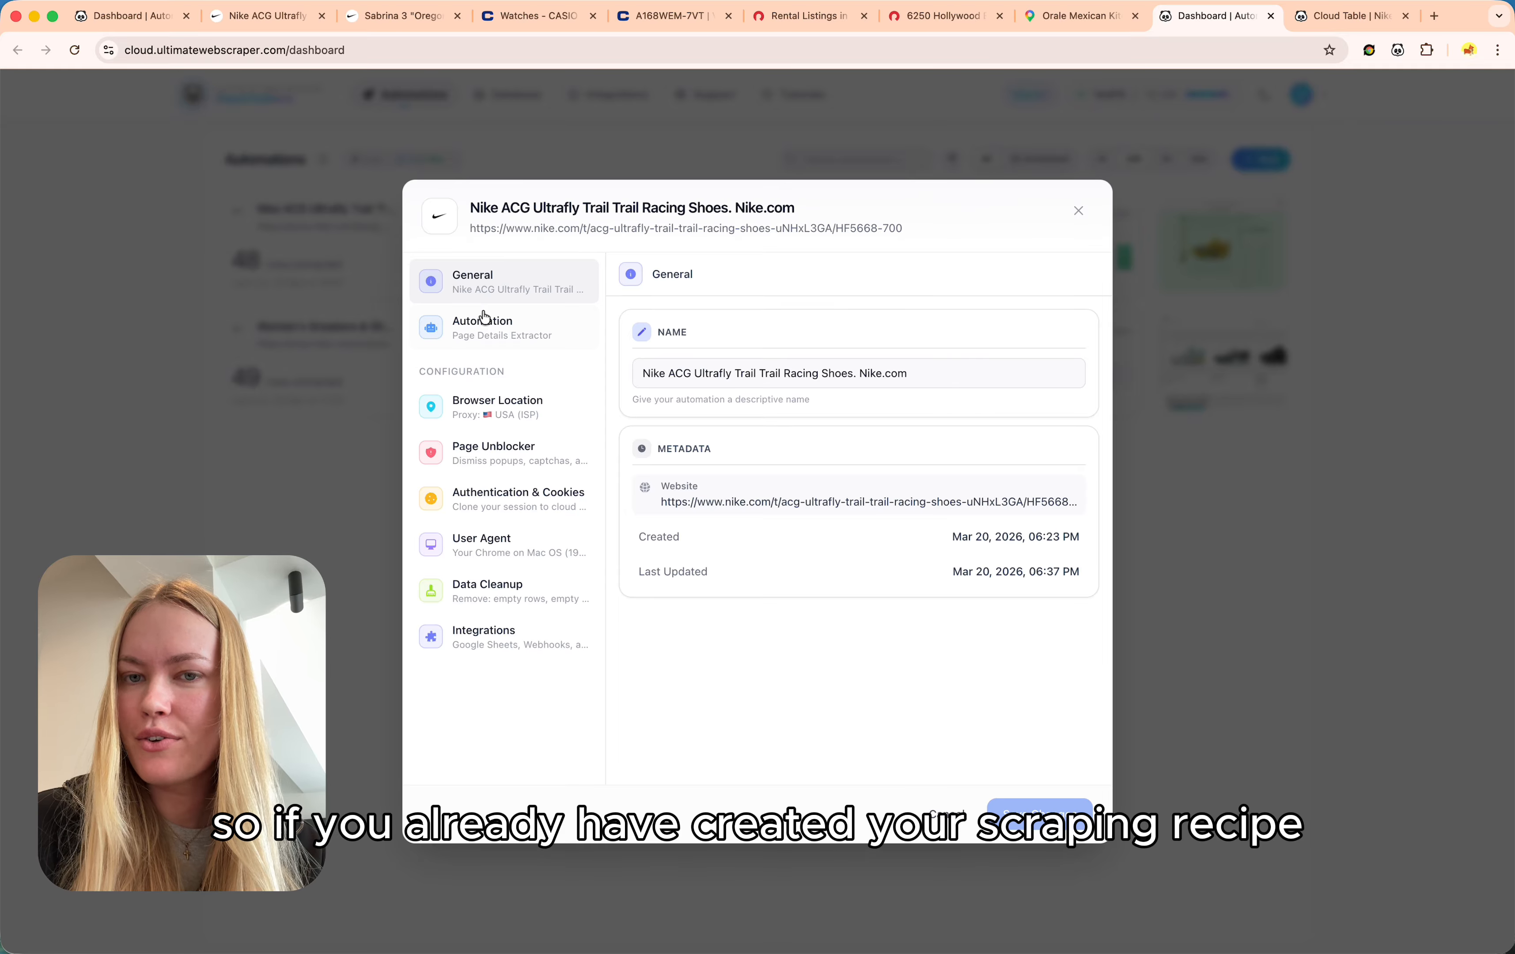
{"action": "left_click", "coordinate": [530, 411]}
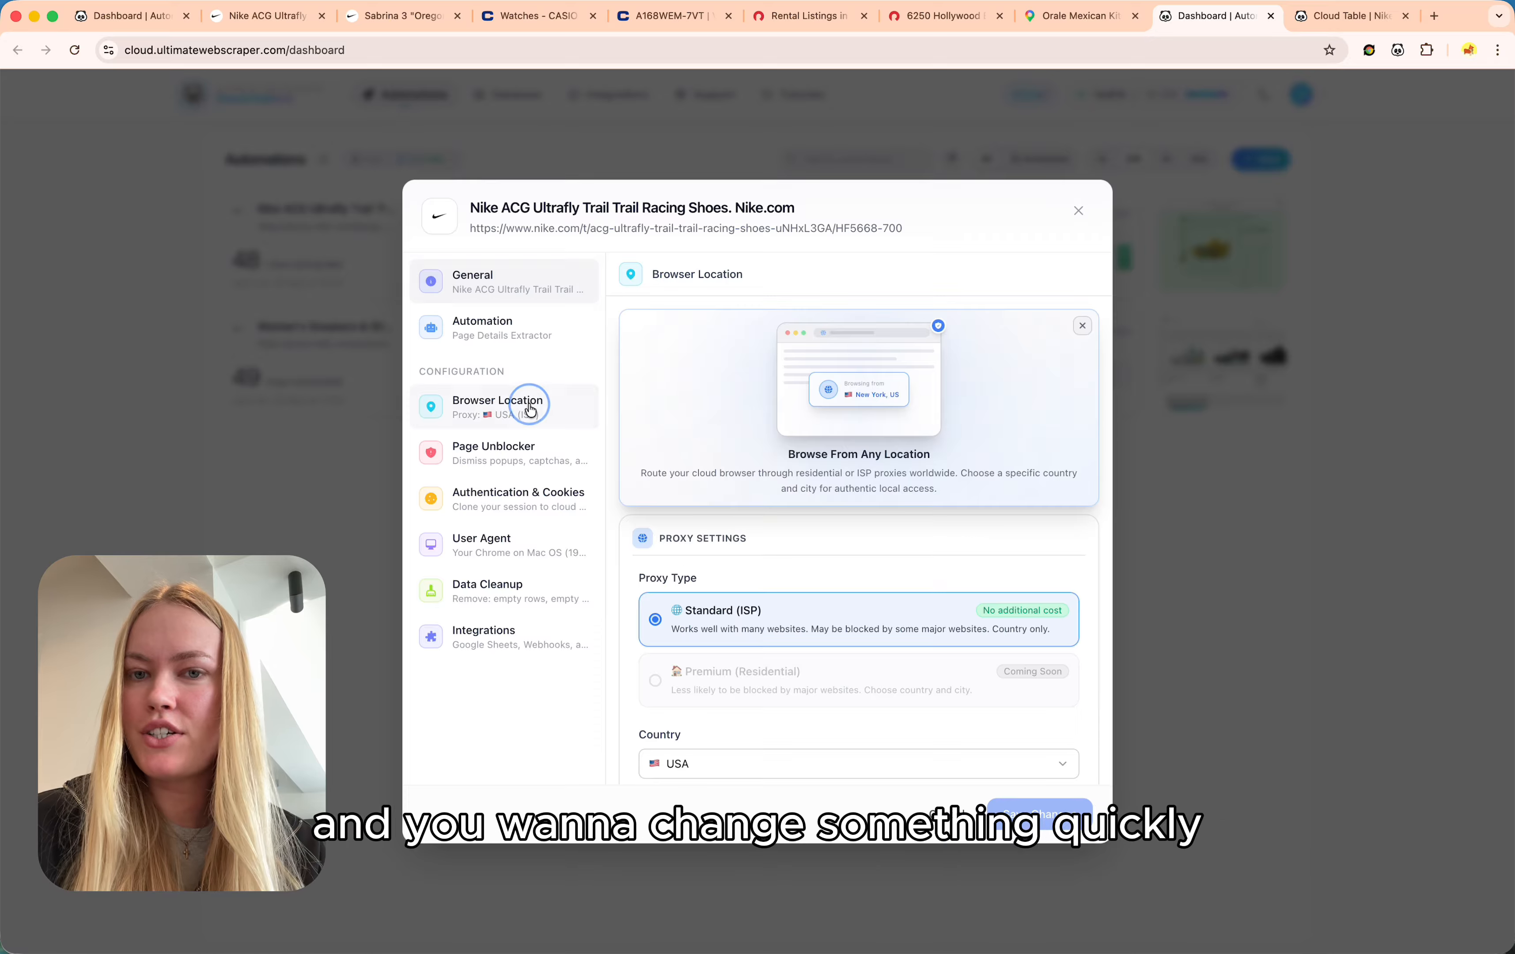
{"action": "scroll", "coordinate": [760, 480], "scroll_direction": "down", "scroll_amount": 2}
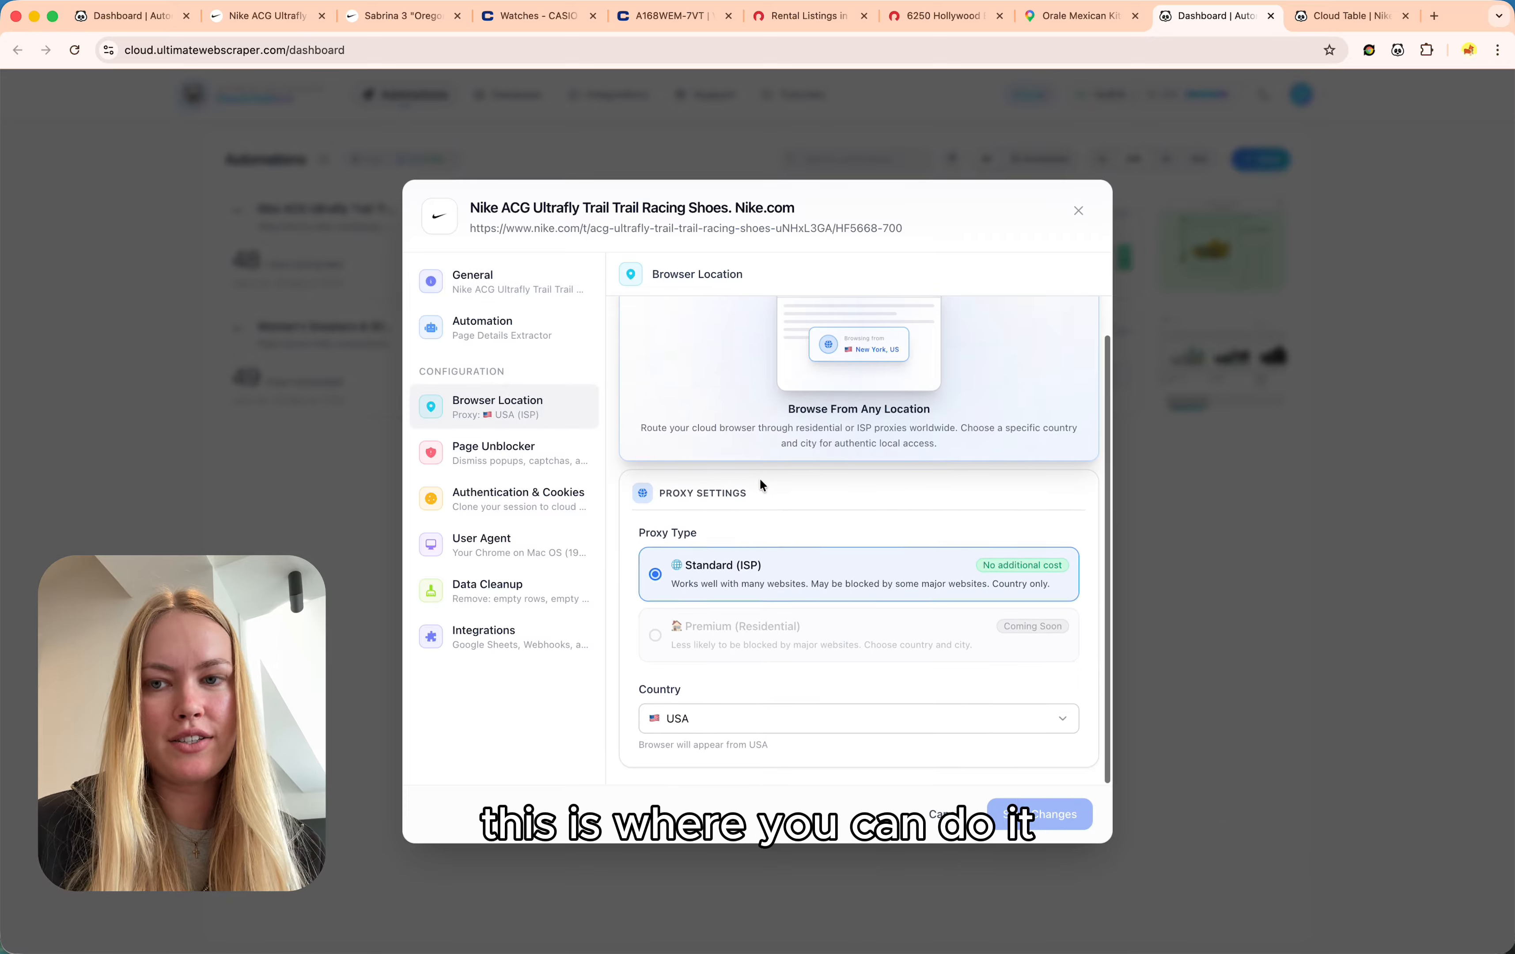
{"action": "left_click", "coordinate": [759, 729]}
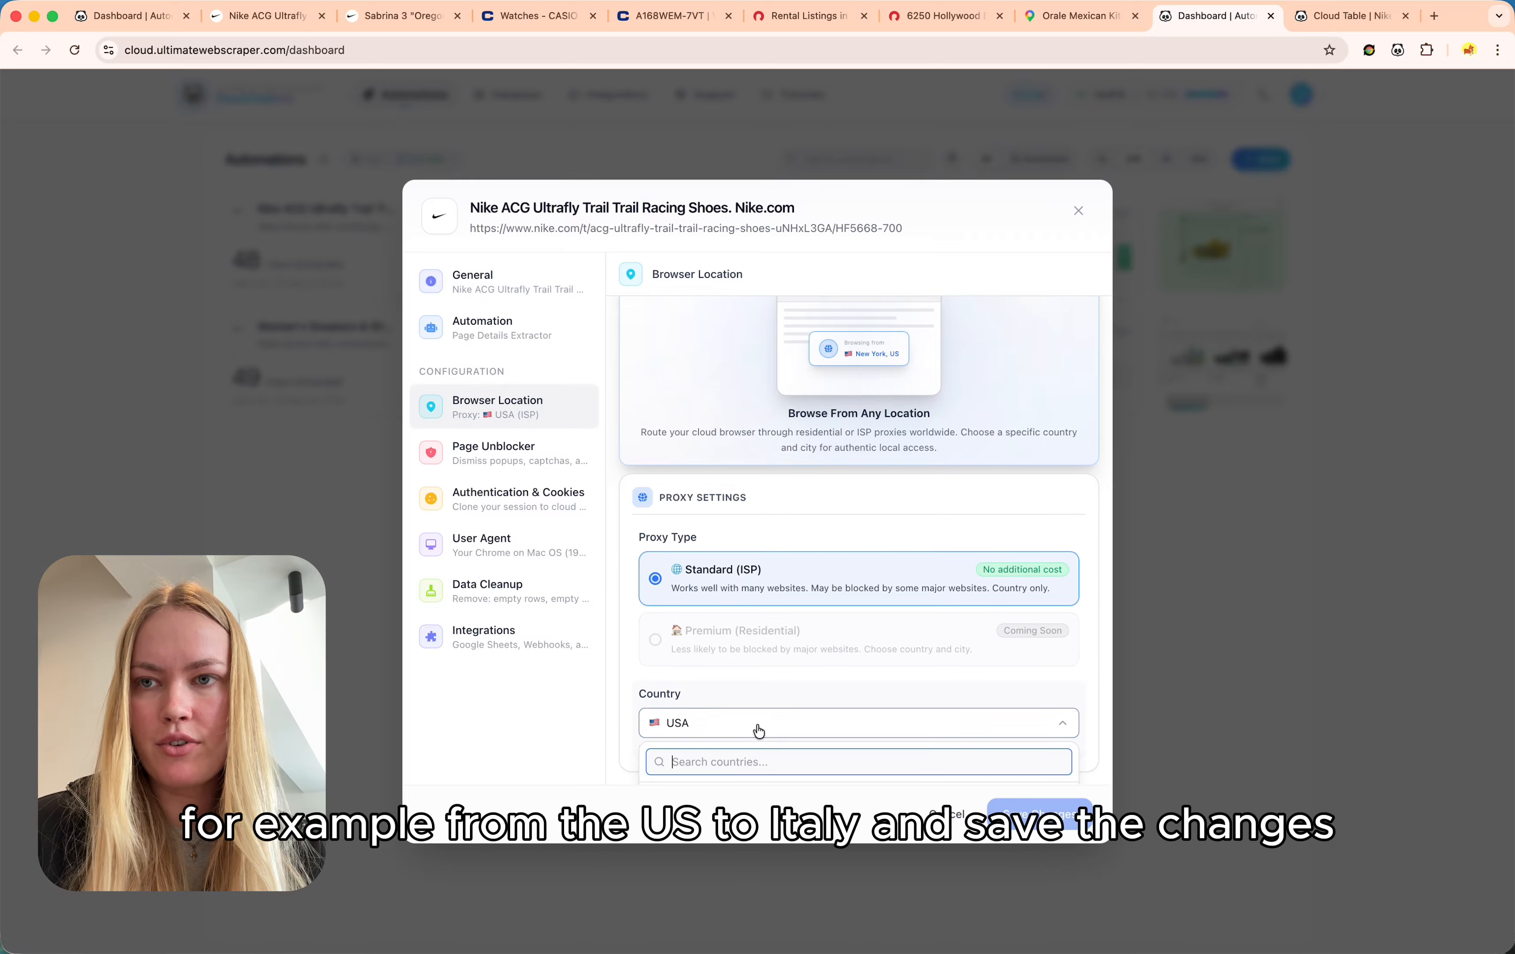
{"action": "scroll", "coordinate": [759, 730], "scroll_direction": "down", "scroll_amount": 3}
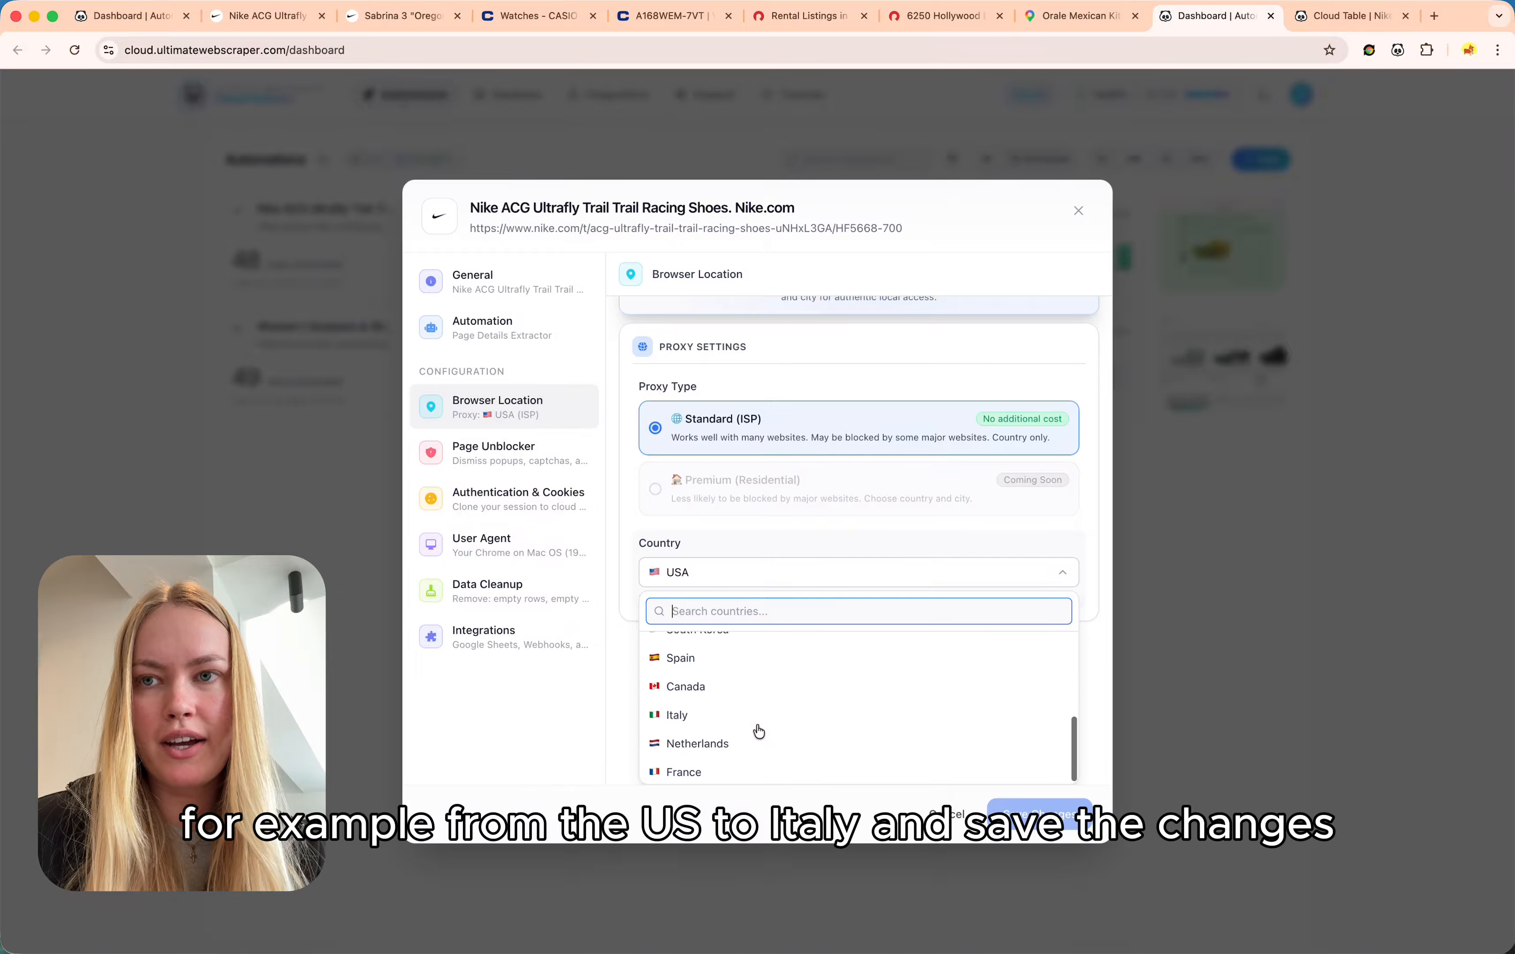
{"action": "left_click", "coordinate": [726, 730]}
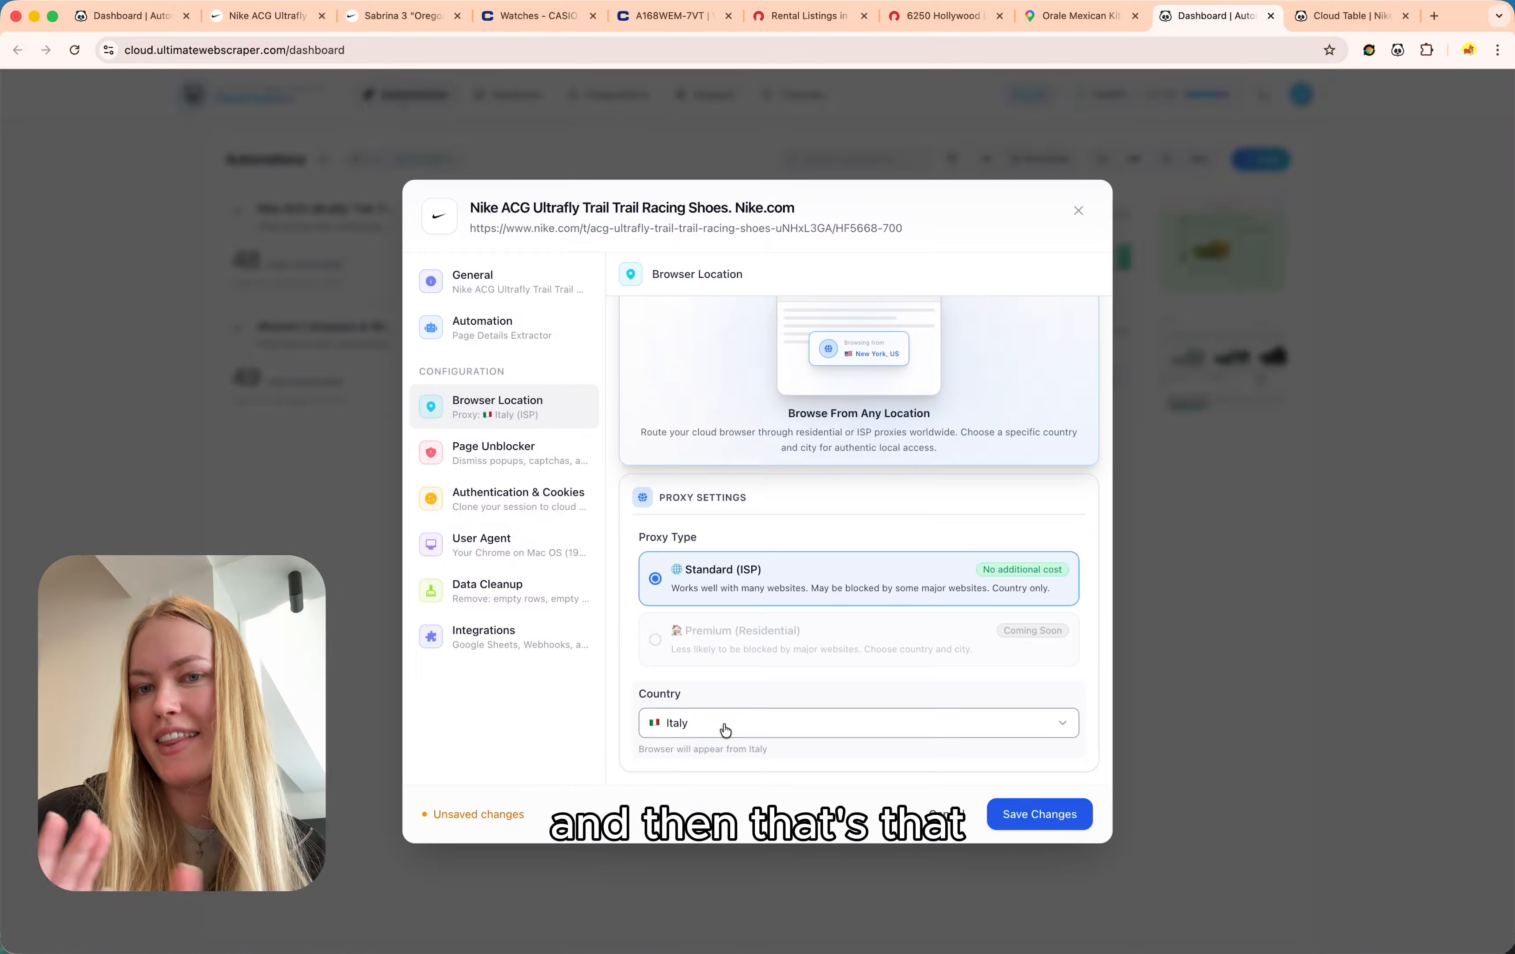
{"action": "left_click", "coordinate": [1051, 818]}
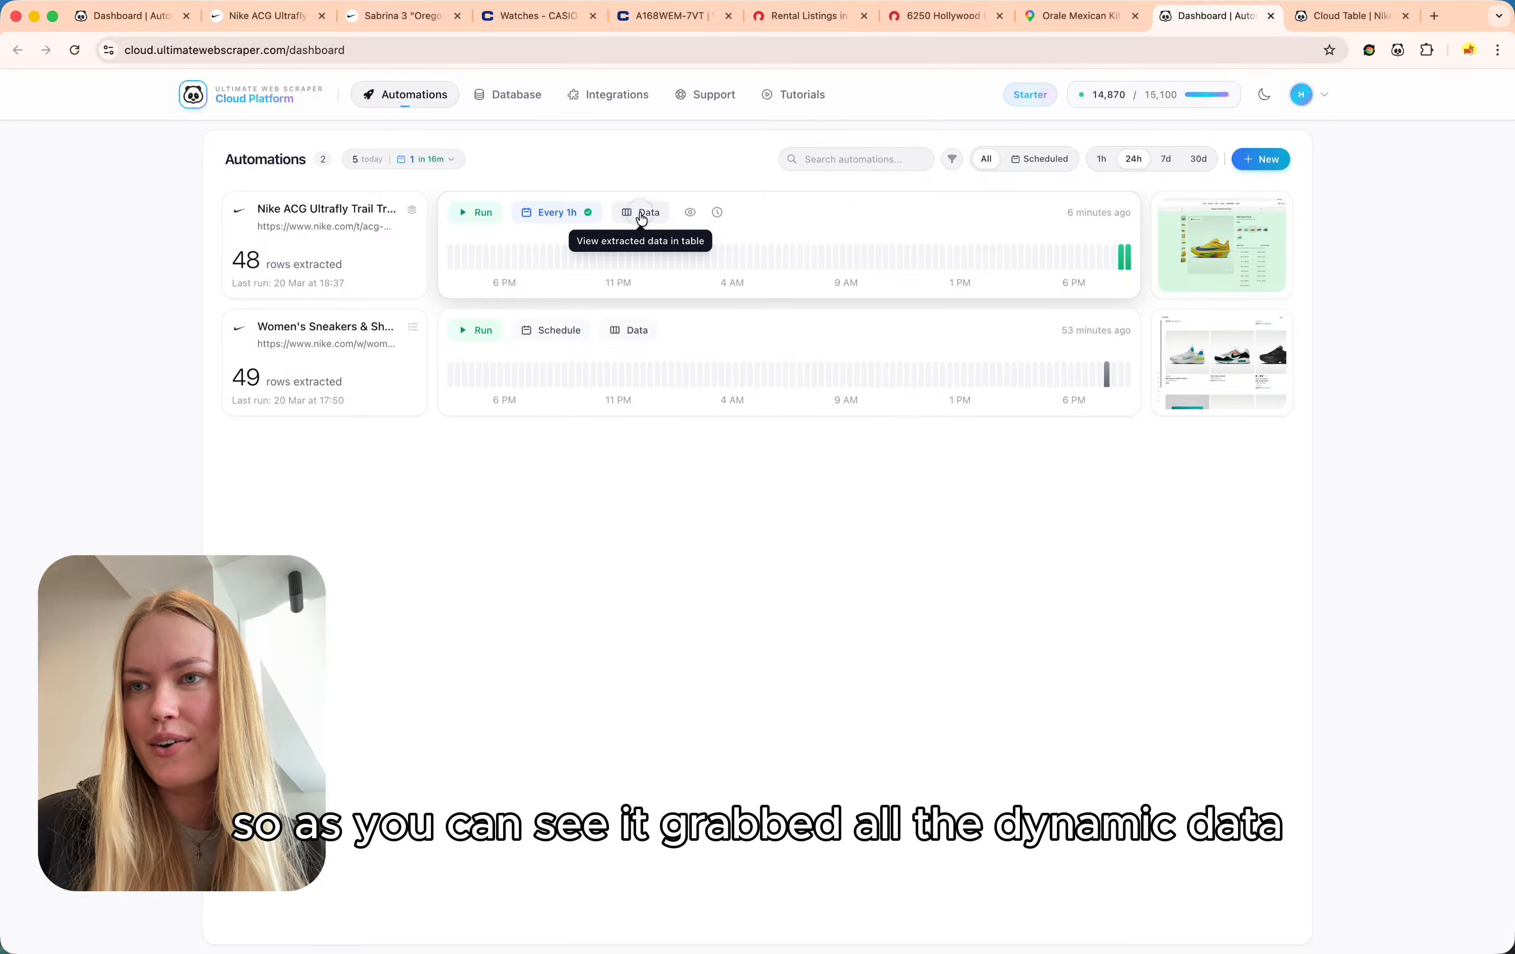
Open the Nike automation's Cloud Table and scroll through the 48 scraped product rows.
{"action": "left_click", "coordinate": [642, 214]}
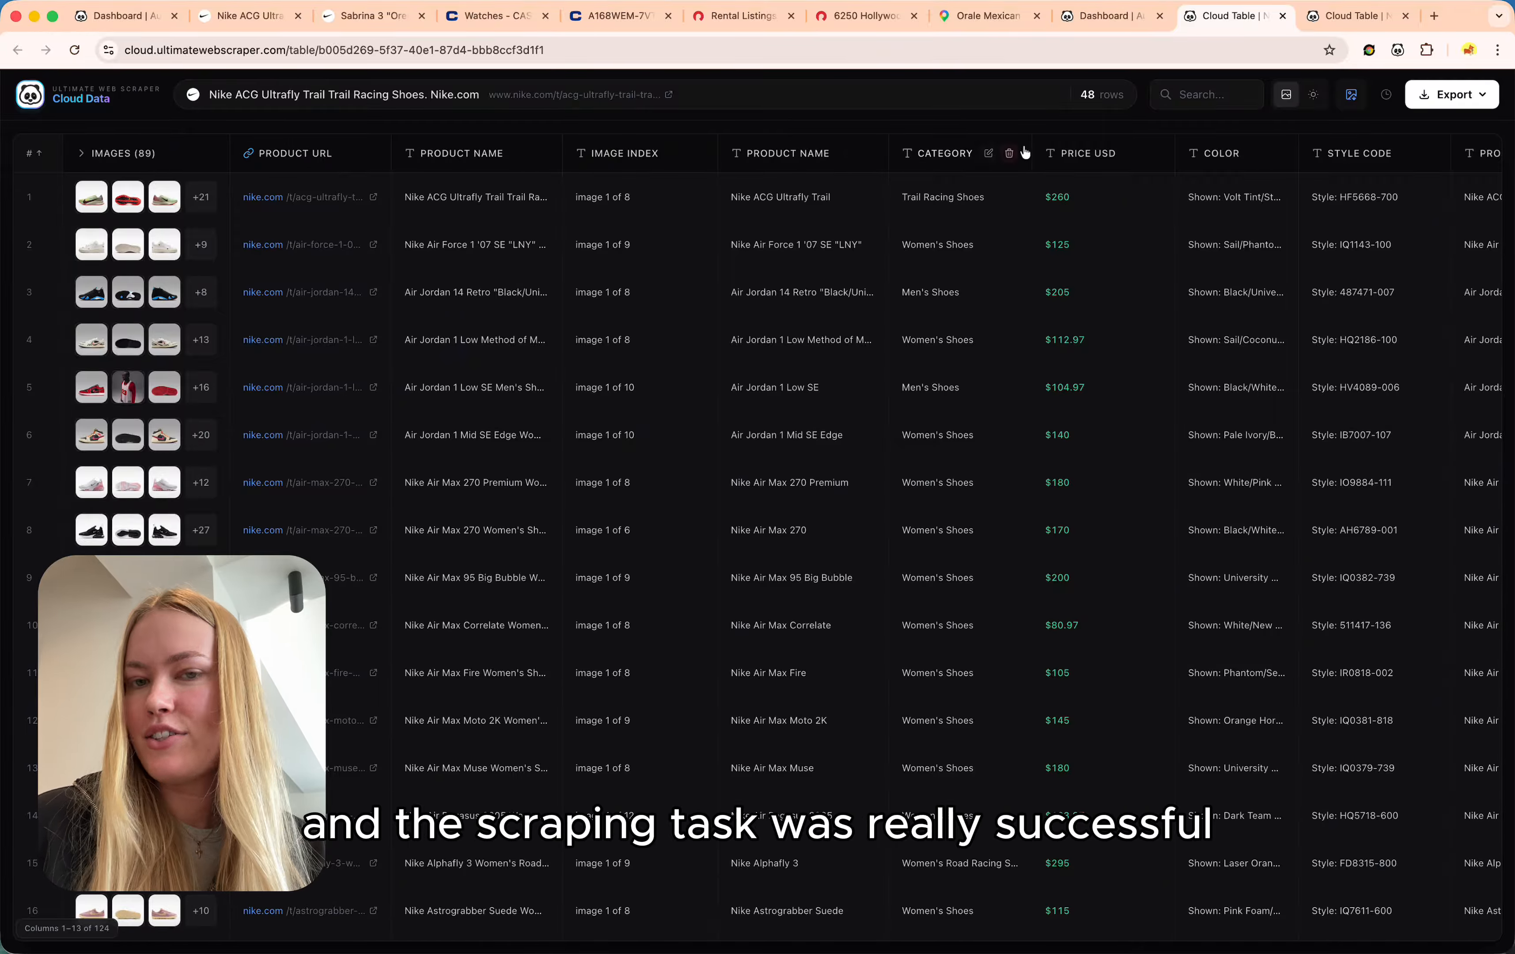
{"action": "scroll", "coordinate": [1097, 278], "scroll_direction": "down", "scroll_amount": 10}
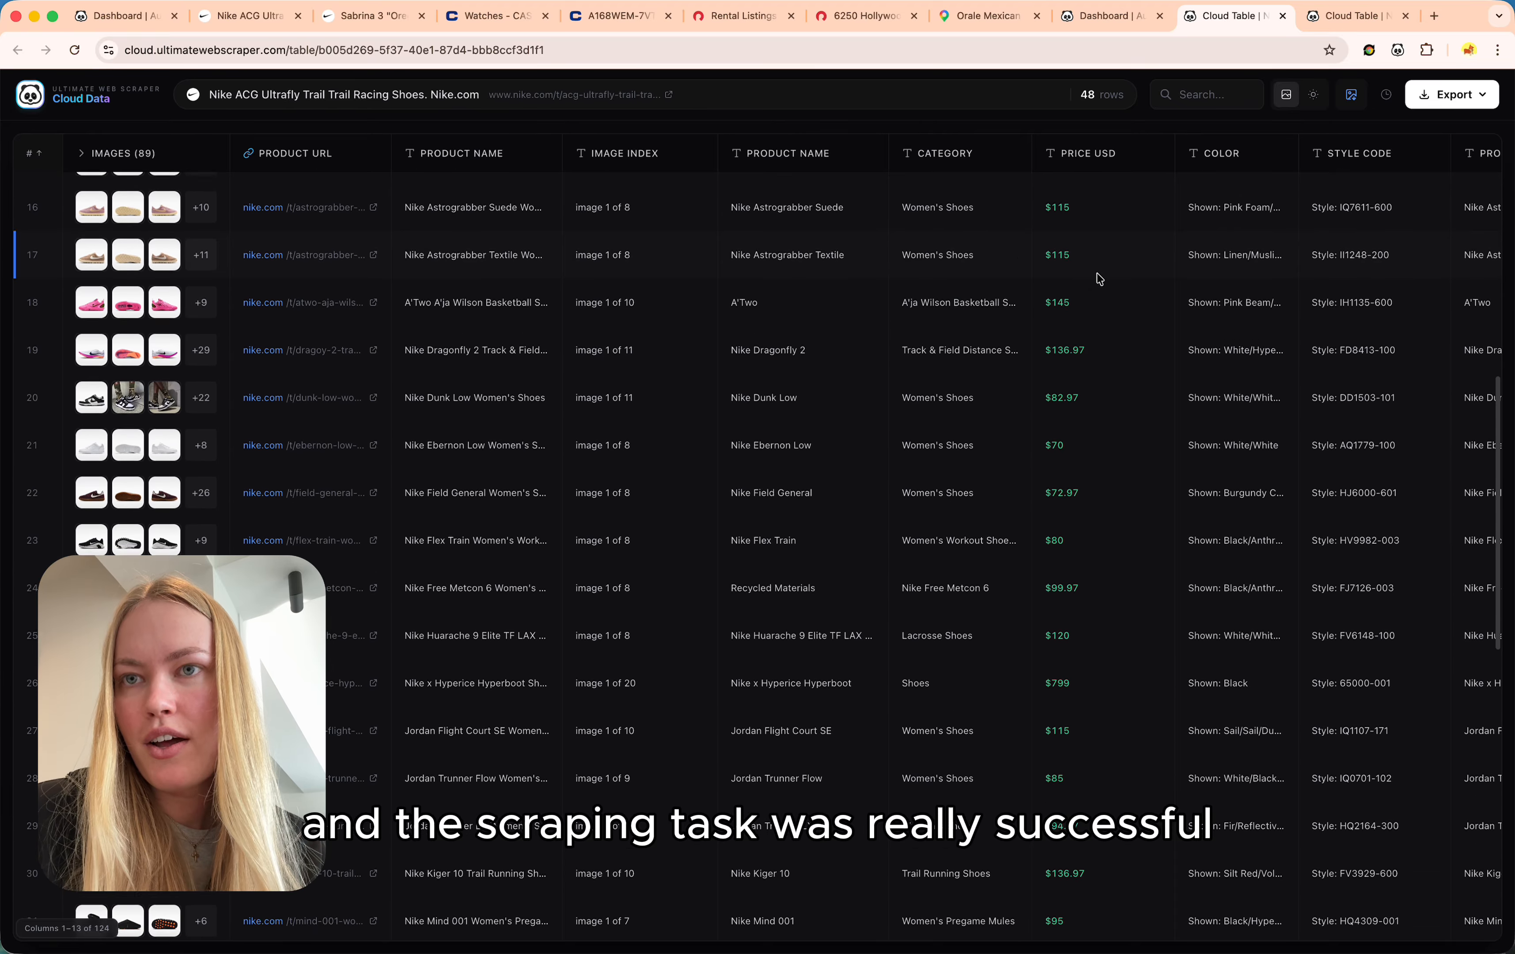
{"action": "scroll", "coordinate": [1098, 276], "scroll_direction": "down", "scroll_amount": 9}
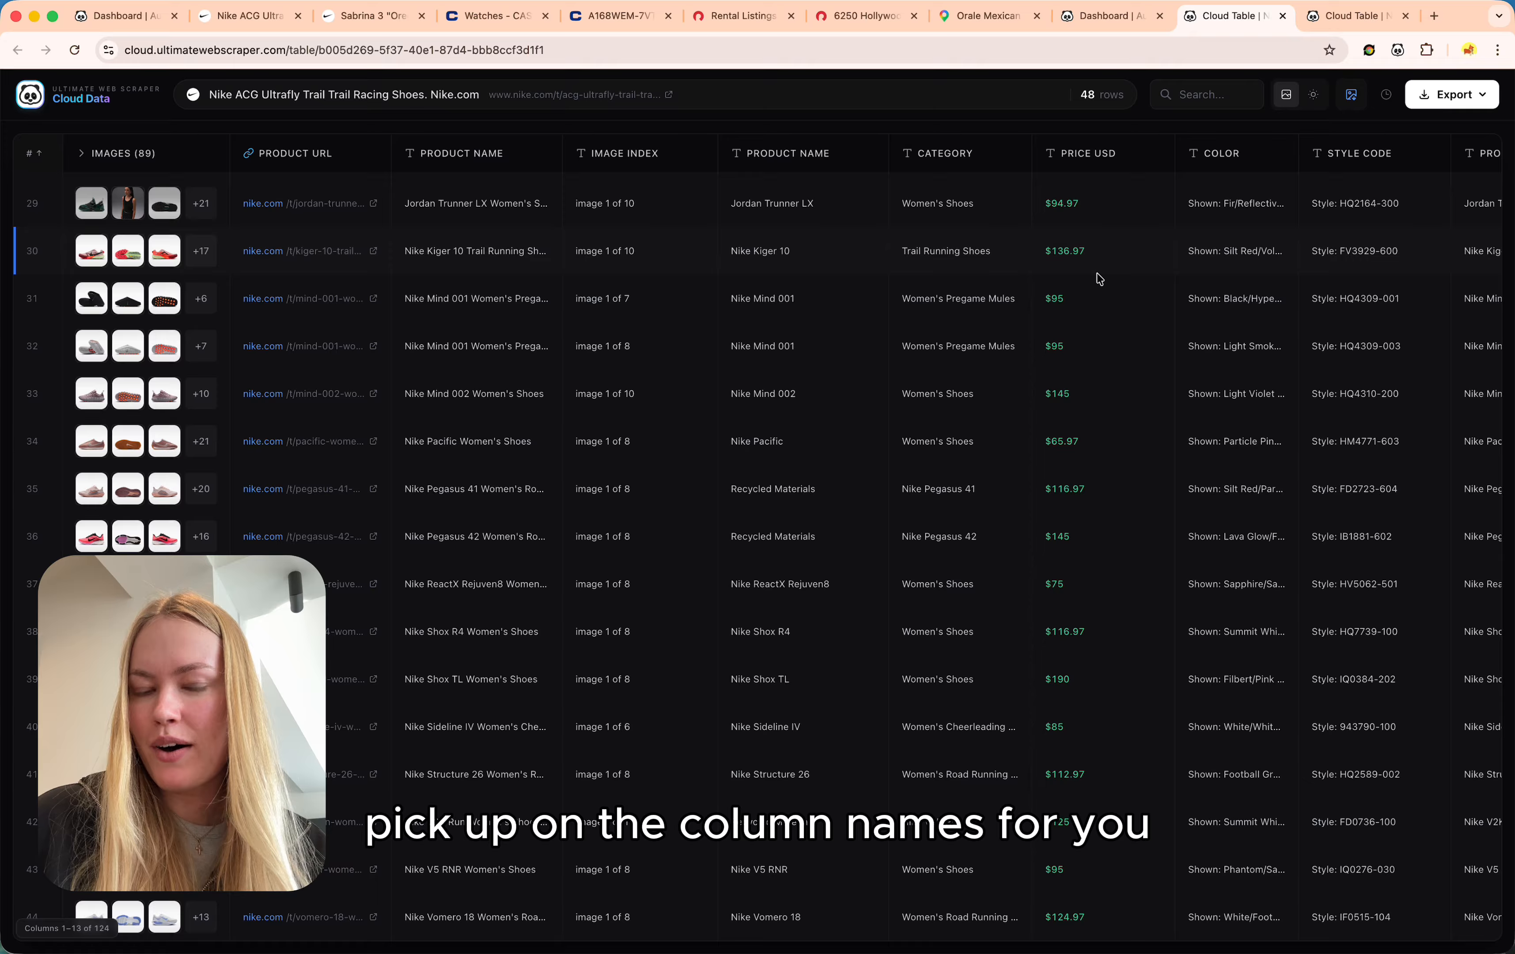
Preview the image download options without downloading, then bring up the export format choices.
{"action": "left_click", "coordinate": [1350, 103]}
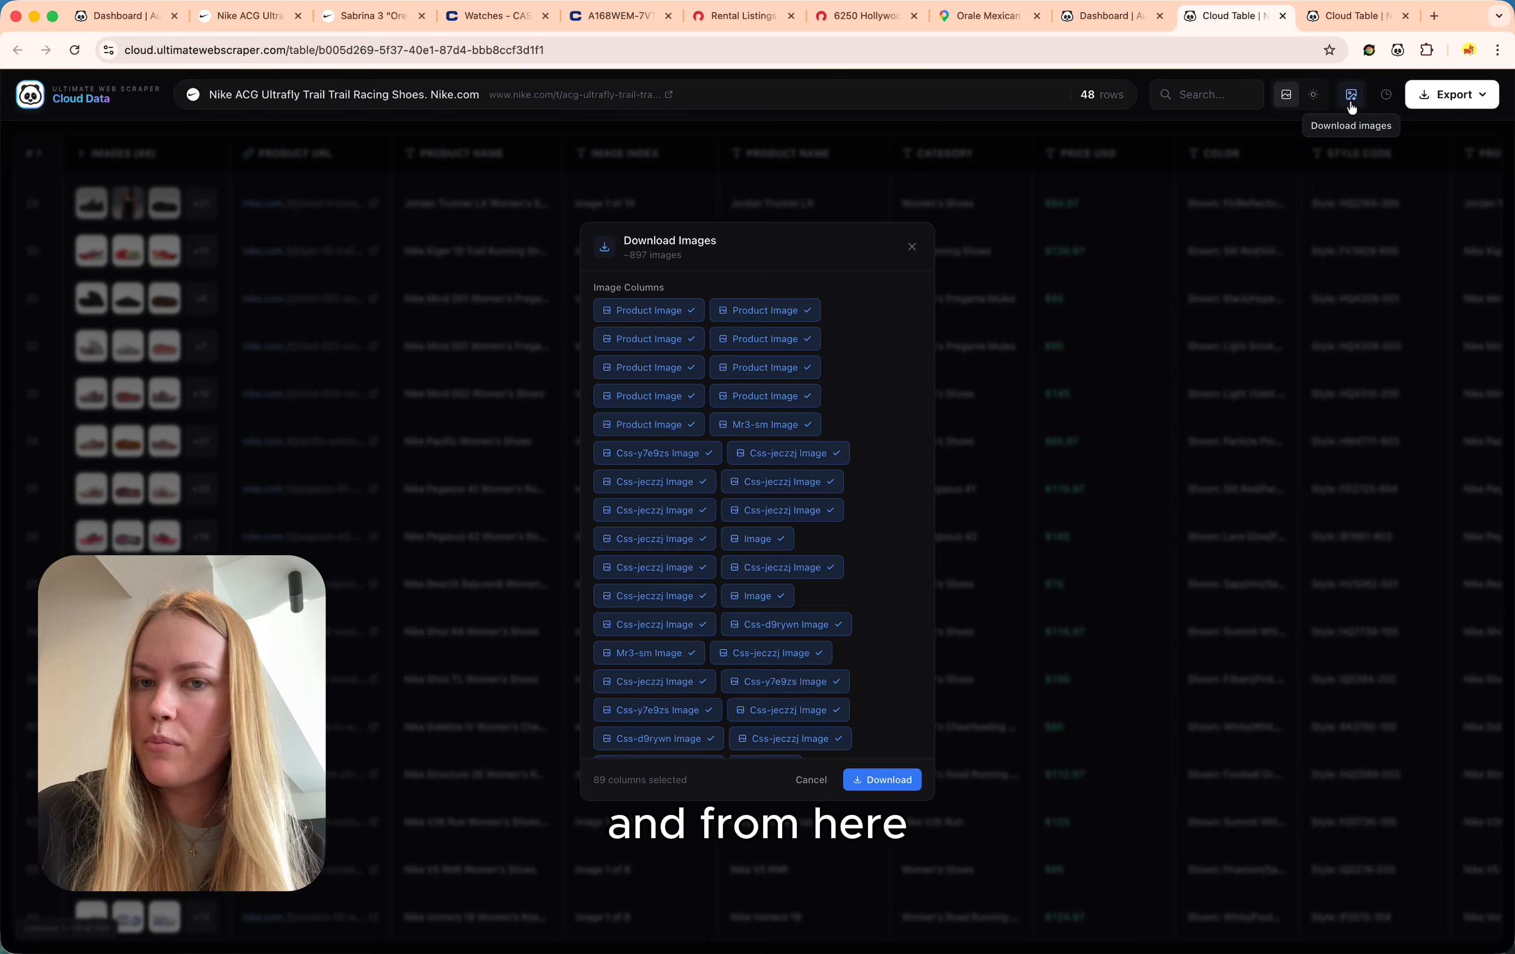
{"action": "scroll", "coordinate": [831, 493], "scroll_direction": "down", "scroll_amount": 10}
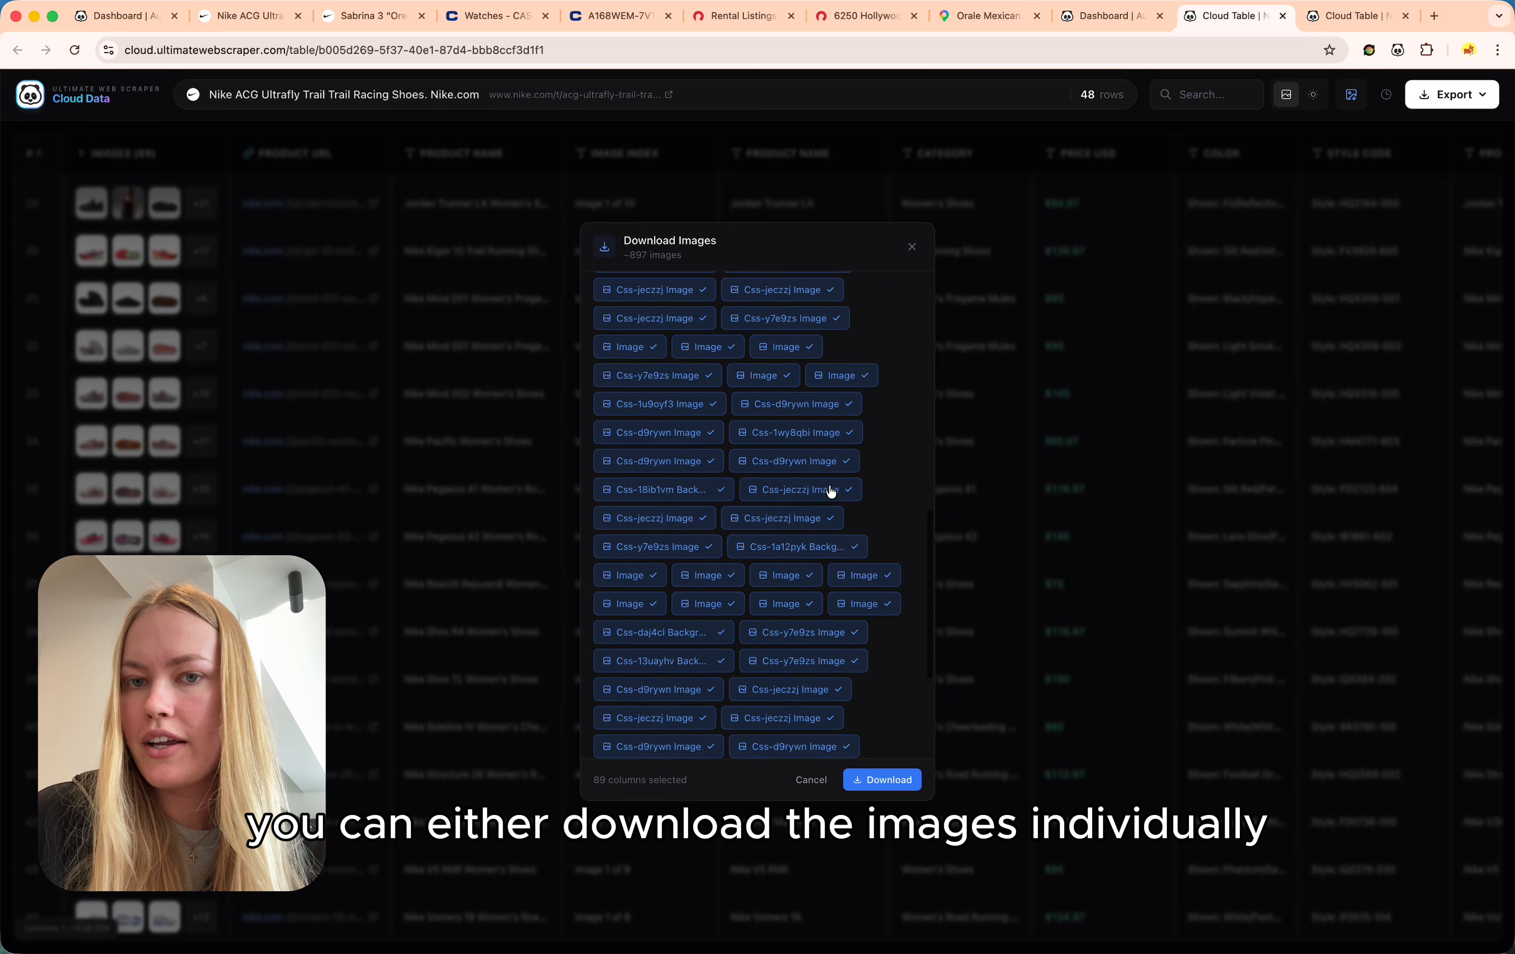
{"action": "left_click", "coordinate": [811, 780]}
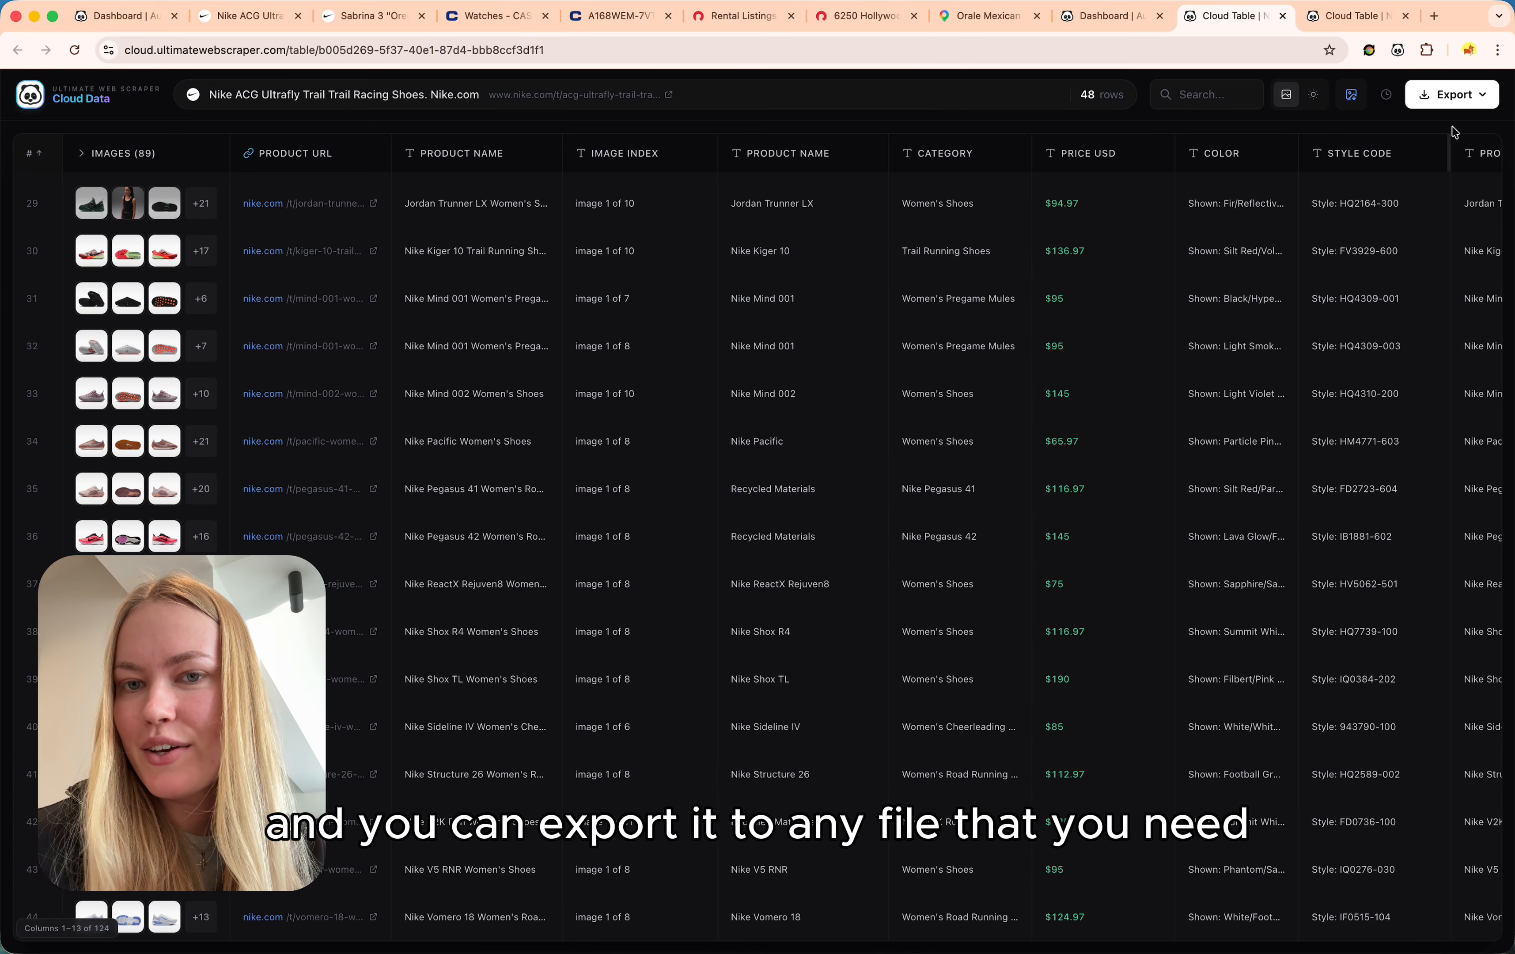
{"action": "left_click", "coordinate": [1454, 102]}
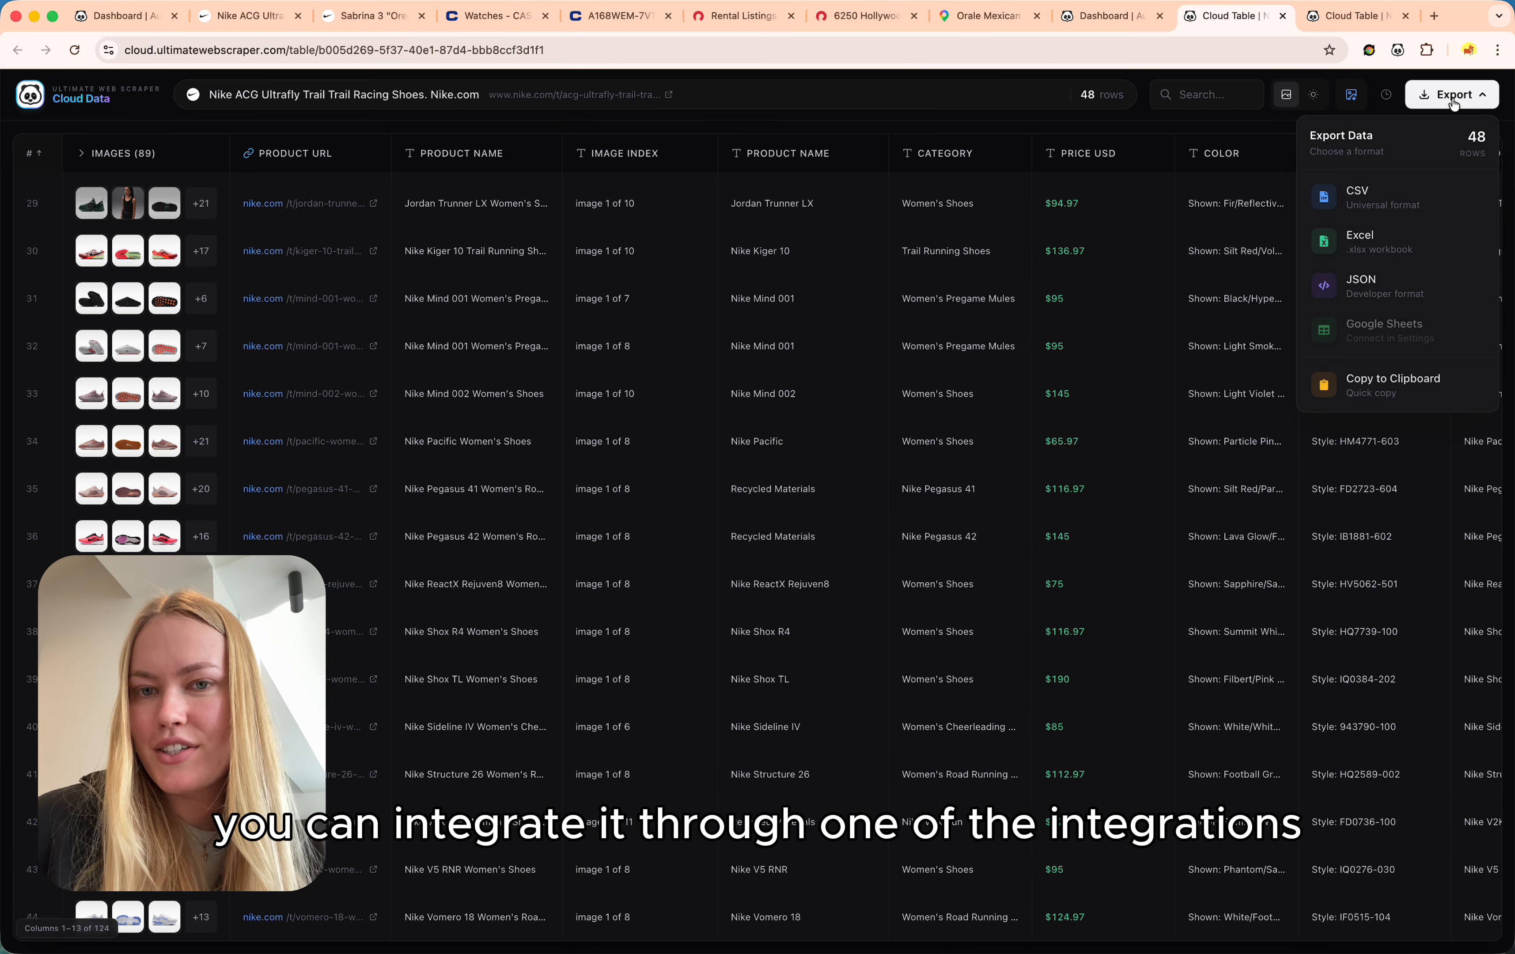